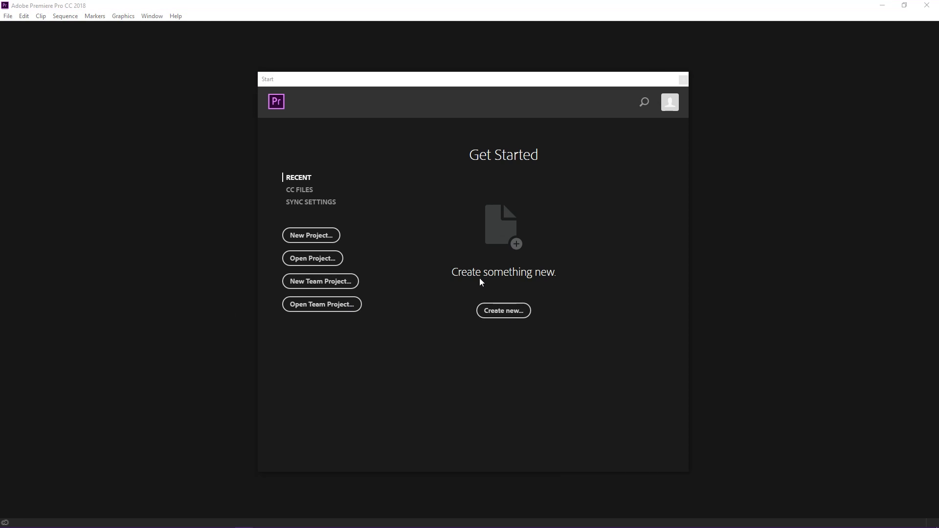
Start a new project and choose the folder where it is saved.
left_click(524, 311)
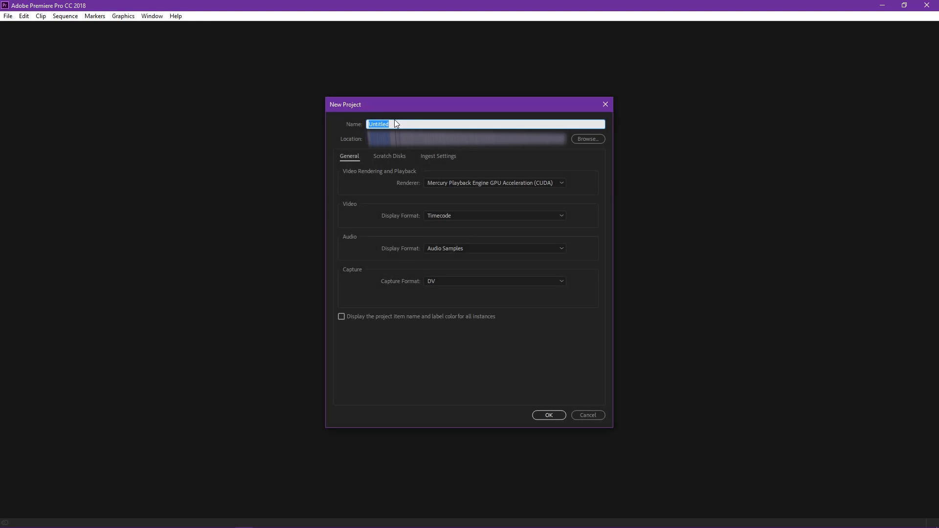
left_click(582, 142)
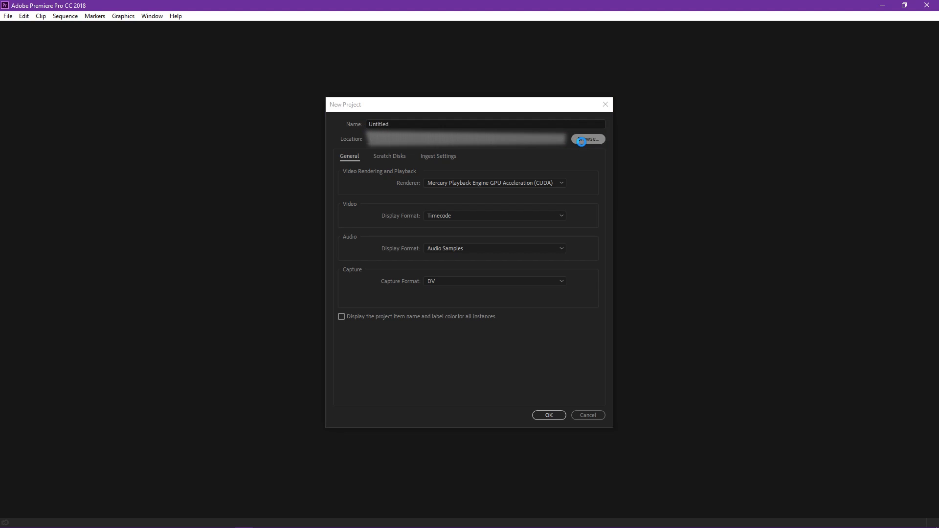
scroll(374, 242, "up", 1)
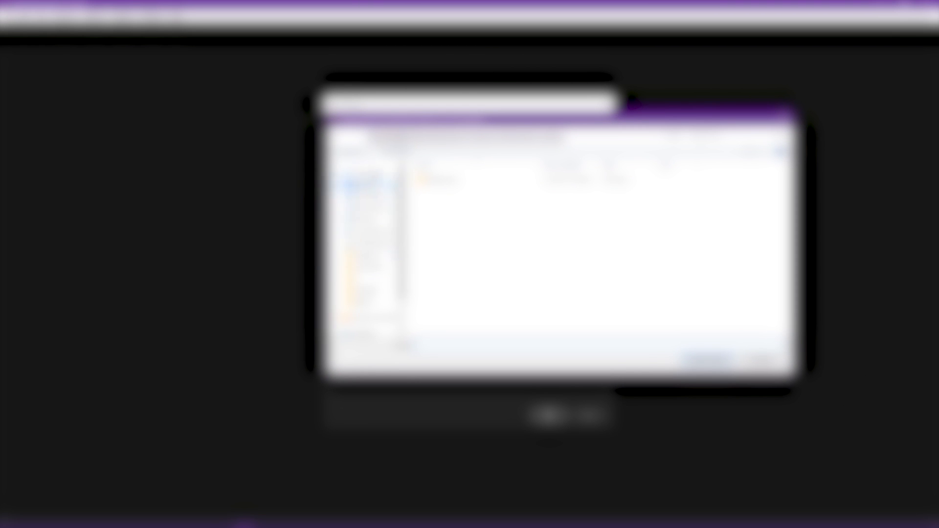
left_click_drag(410, 117, 467, 174)
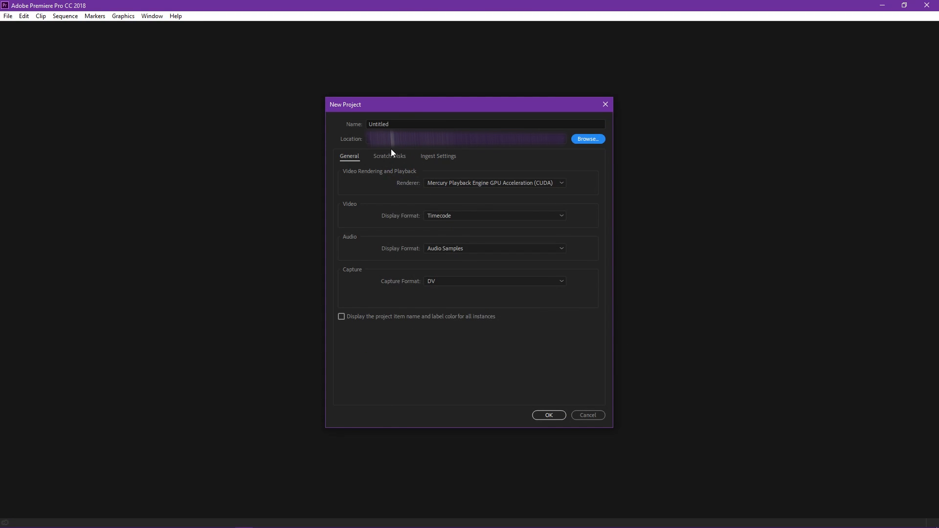
Check the scratch disk and ingest settings of the new project.
left_click(392, 153)
left_click(434, 156)
left_click(351, 156)
Name the project Example Editing Project.
left_click_drag(390, 124, 280, 125)
key("BackSpace")
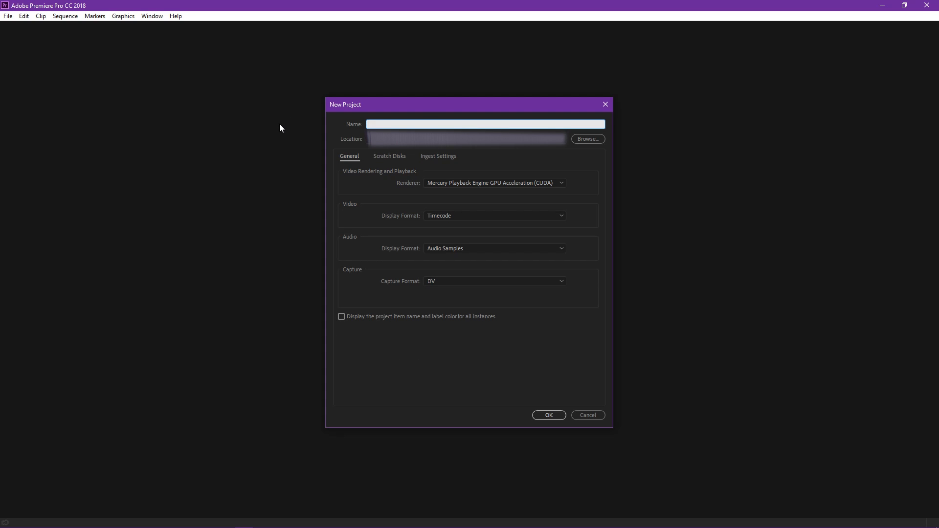
type("Example Editing Project")
left_click(477, 347)
Create the project, keeping Mercury Playback Engine GPU Acceleration (CUDA), the Timecode and Audio Samples display formats, and DV capture.
left_click(389, 156)
left_click(422, 155)
left_click(346, 156)
left_click(456, 184)
left_click(401, 177)
left_click(455, 216)
left_click(376, 210)
left_click(459, 248)
left_click(470, 259)
left_click(488, 281)
left_click(419, 286)
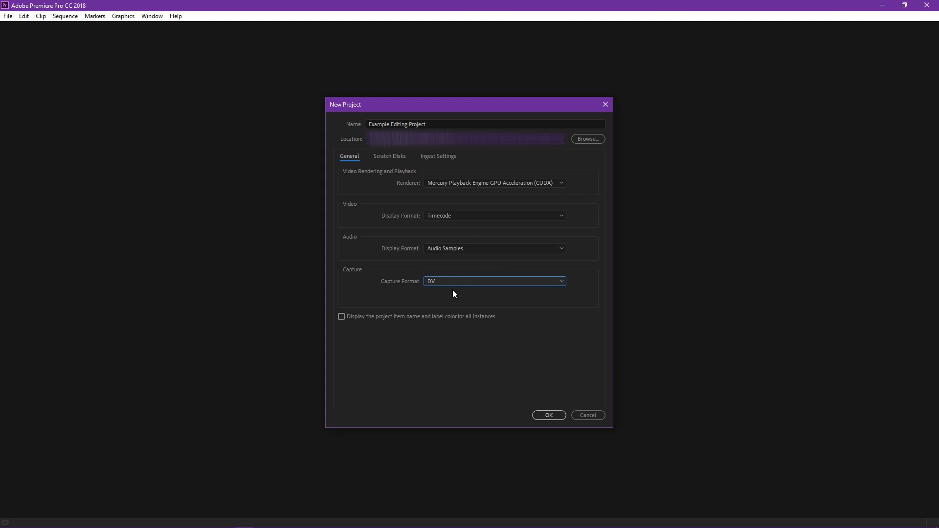
left_click(548, 416)
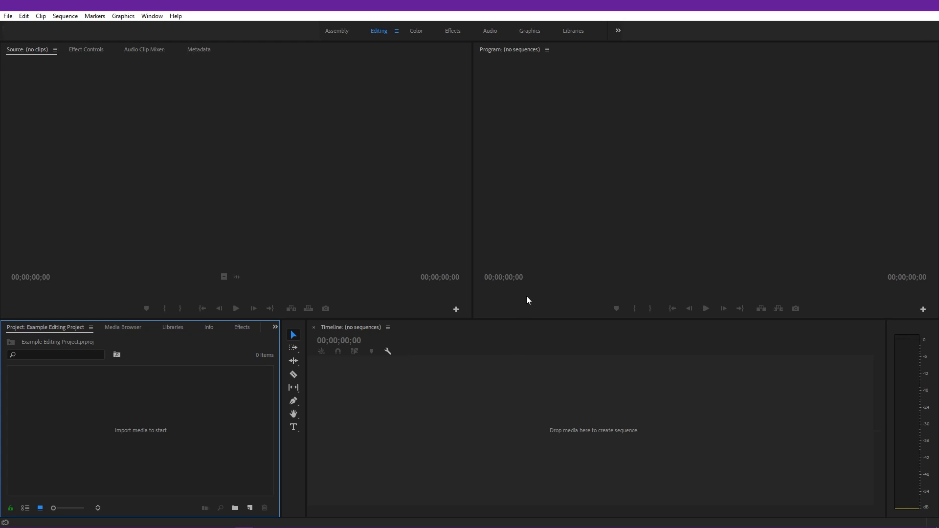
In the Appearance preferences, set the highlight color of interactive controls and focus indicators to the lightest level.
left_click(8, 16)
mouse_move(25, 17)
mouse_move(119, 302)
left_click(204, 301)
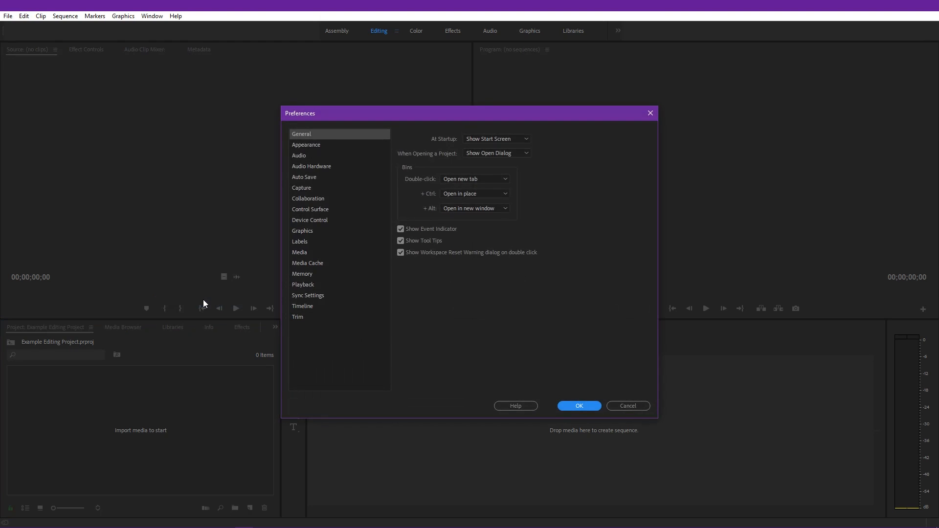
left_click(356, 145)
left_click(362, 156)
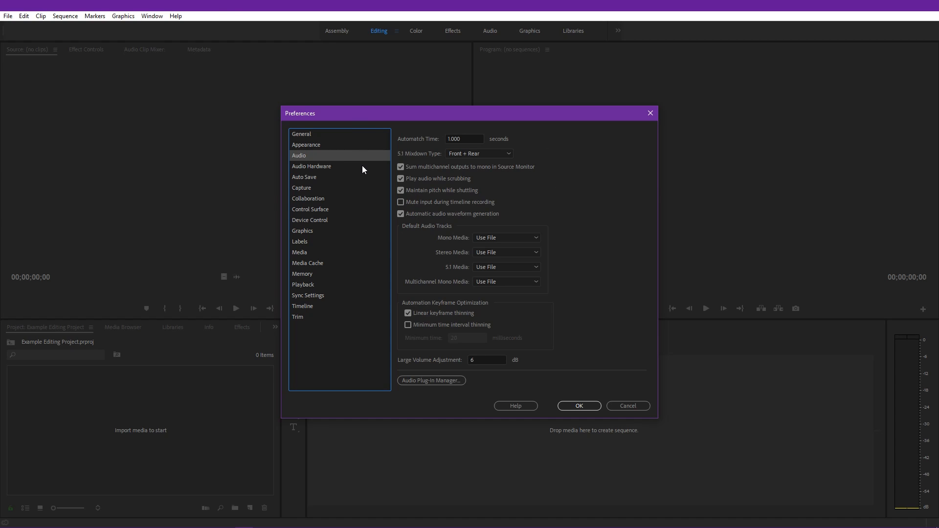
left_click(352, 145)
left_click(350, 137)
left_click(353, 145)
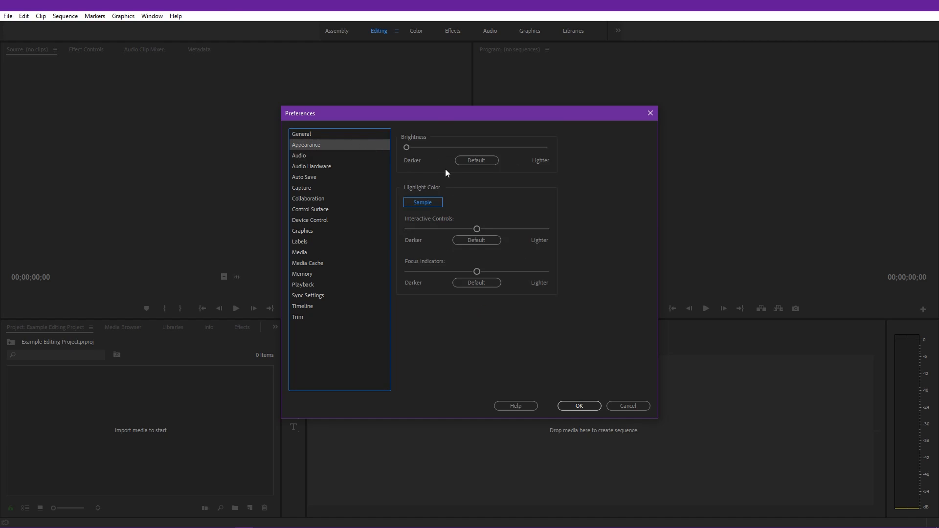
left_click_drag(477, 229, 538, 229)
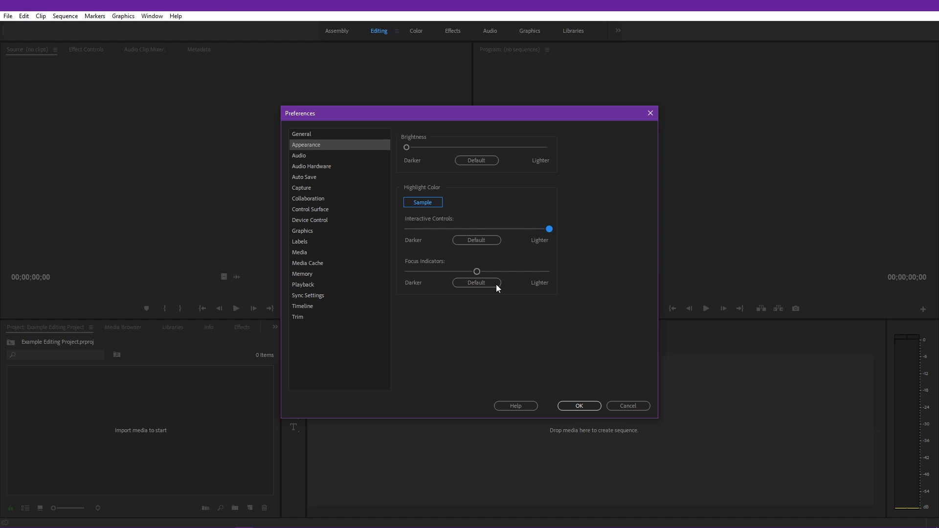
left_click_drag(477, 271, 576, 269)
left_click(406, 147)
In the Auto Save preferences, set projects to save automatically every 3 minutes.
left_click(352, 156)
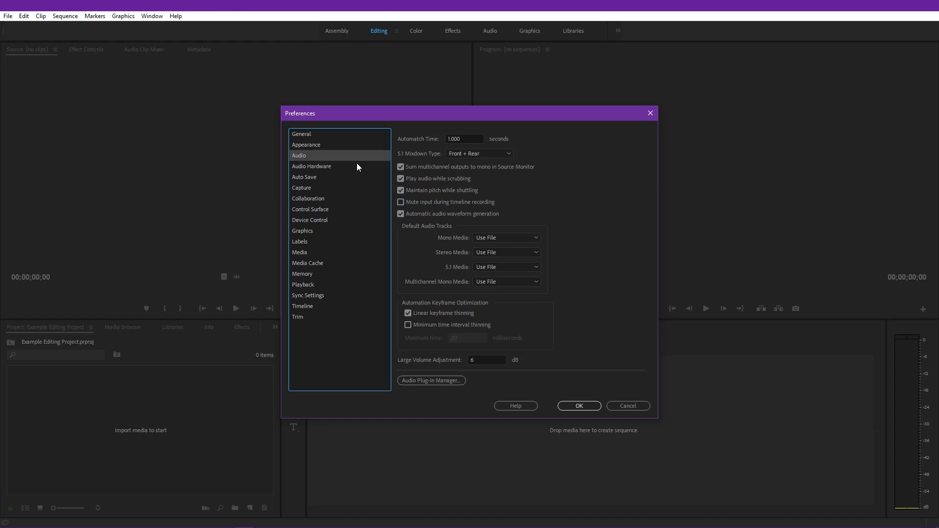
left_click(357, 167)
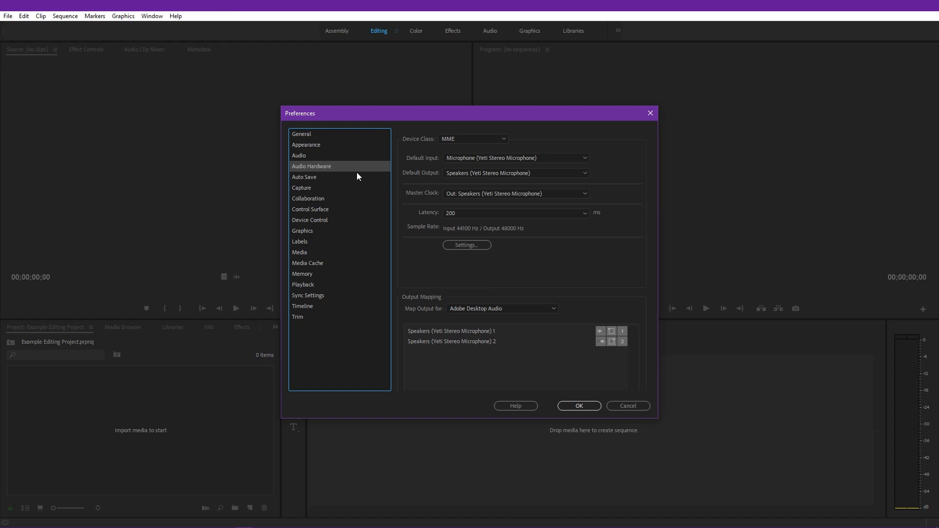
left_click(358, 175)
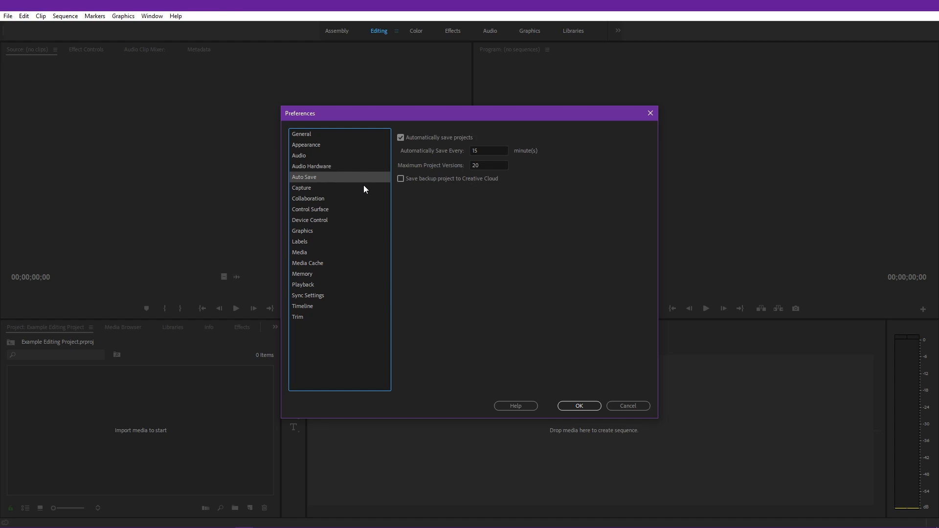
left_click(501, 149)
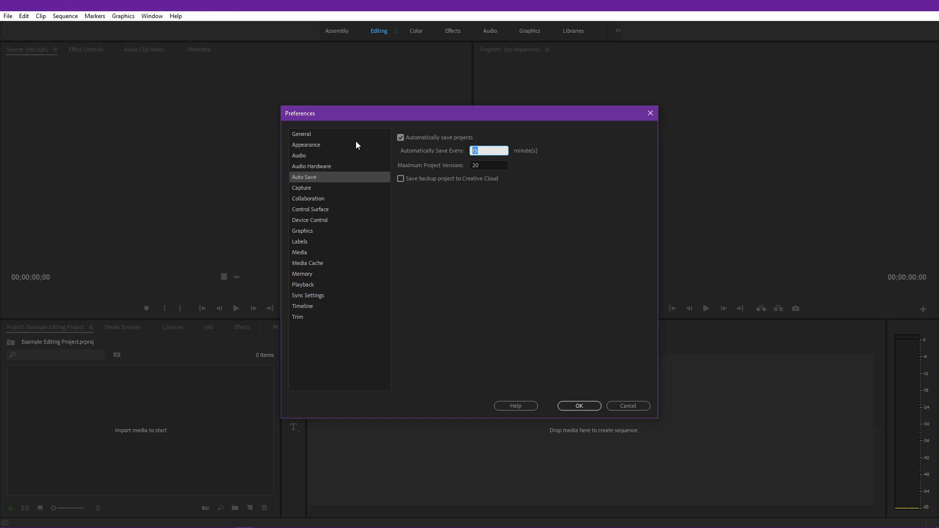
type("3")
left_click(429, 244)
Review the Capture, Collaboration, Control Surface, Device Control, Graphics and Labels preferences.
left_click(342, 189)
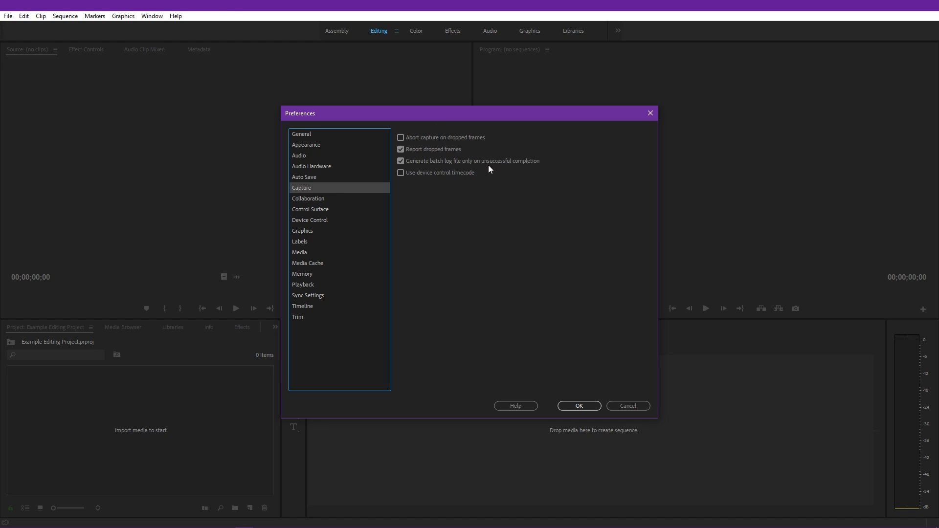
left_click(328, 198)
left_click(337, 209)
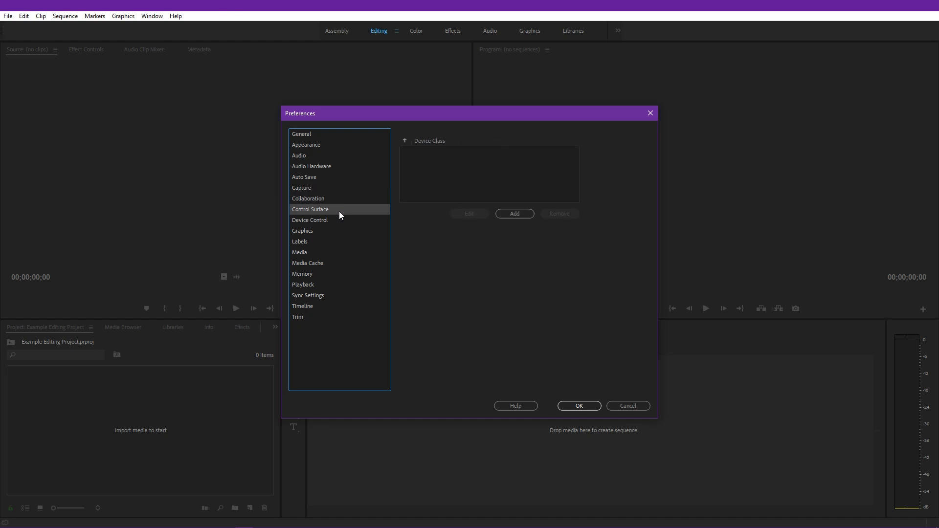
left_click(347, 220)
left_click(350, 230)
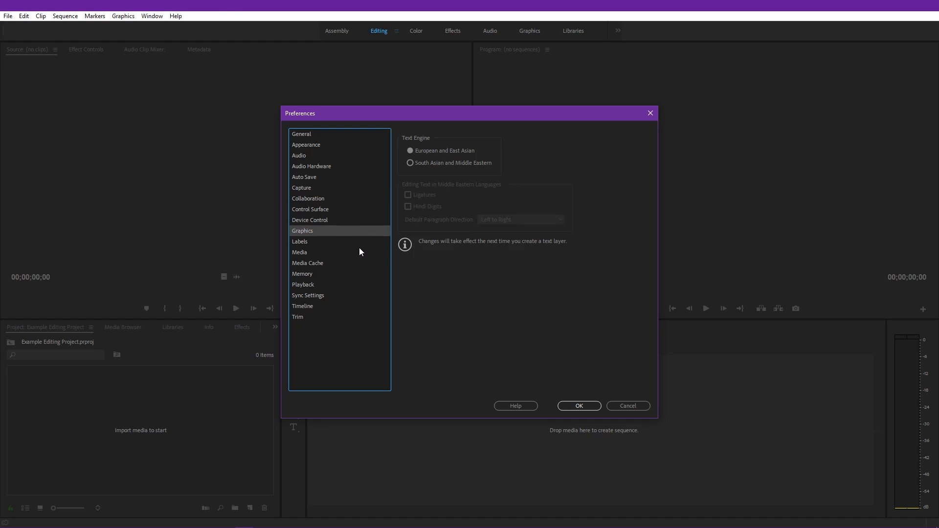
left_click(359, 242)
In the Media preferences, set the indeterminate media timebase to 60.00 fps and keep the default media scaling at None.
left_click(358, 251)
left_click(536, 138)
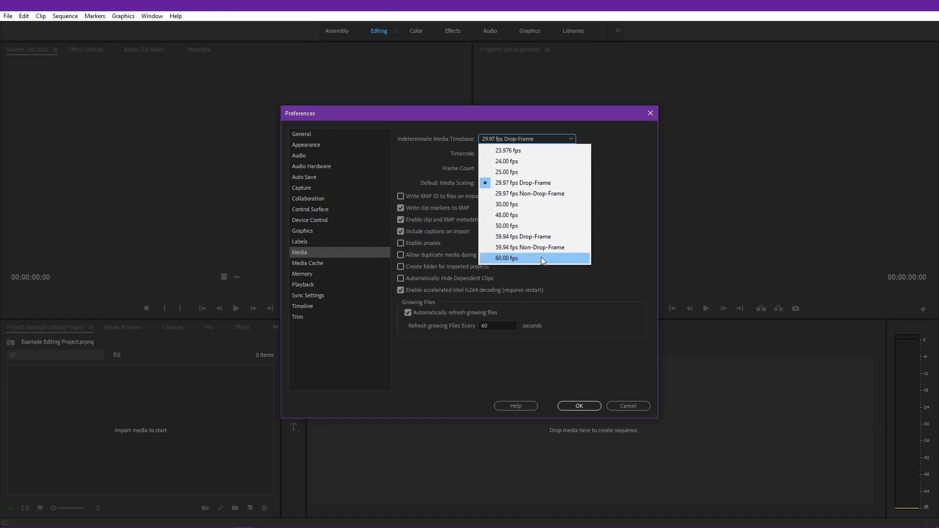
left_click(541, 256)
left_click(521, 153)
left_click(559, 165)
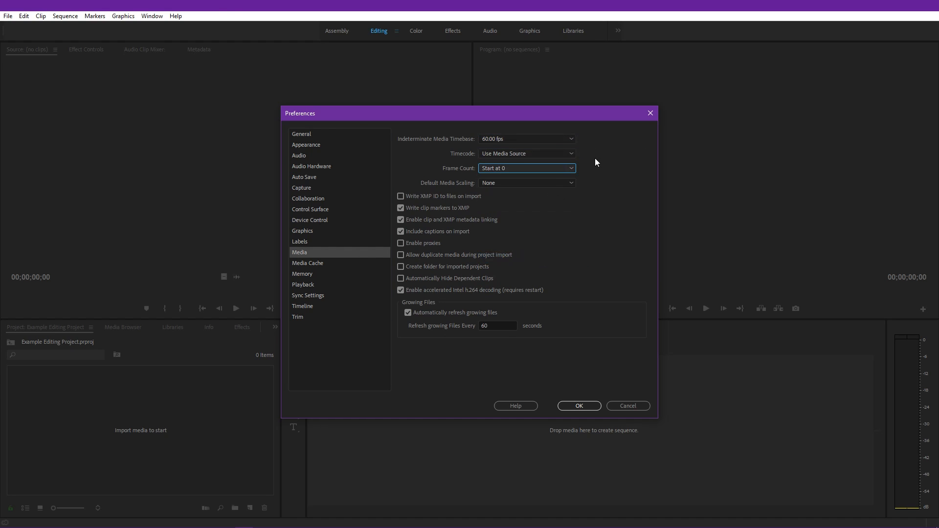
left_click(565, 183)
left_click(590, 176)
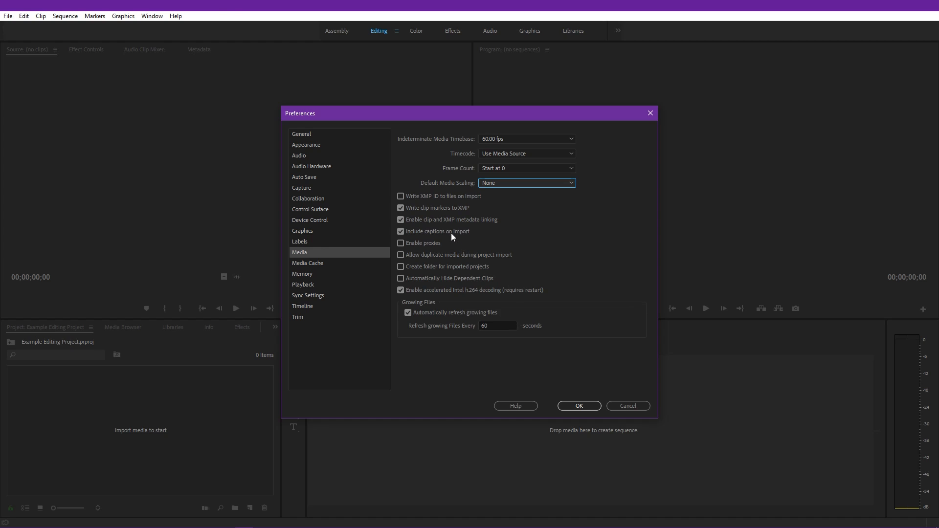
In the Media Cache preferences, set cache files older than 7 days to be deleted automatically.
left_click(354, 264)
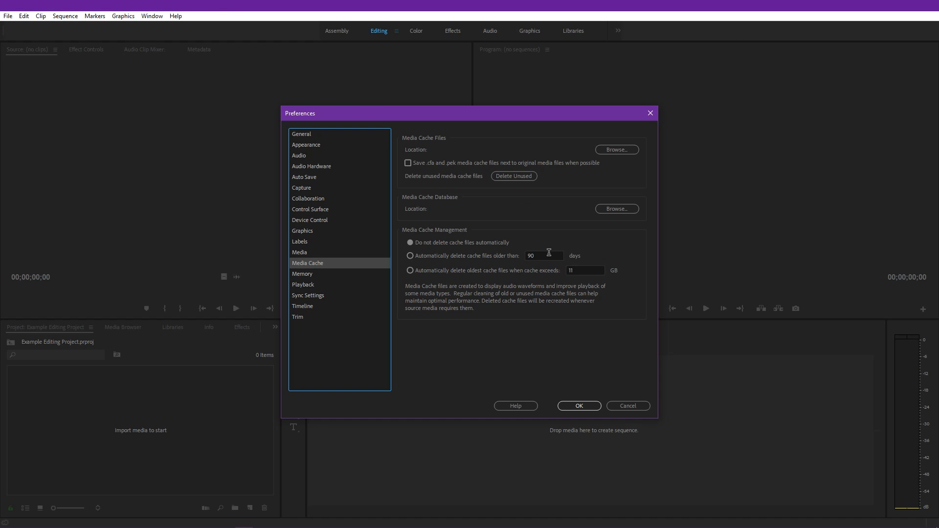
left_click(503, 258)
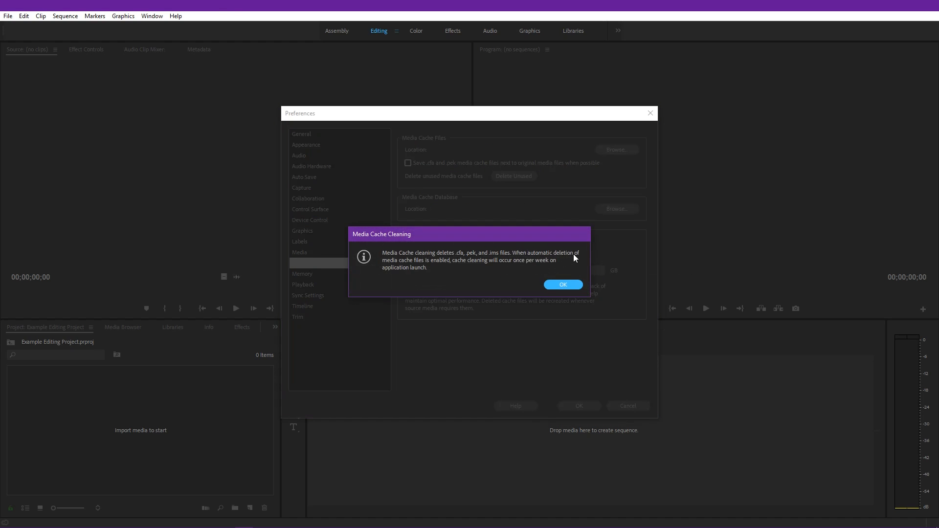
left_click(567, 284)
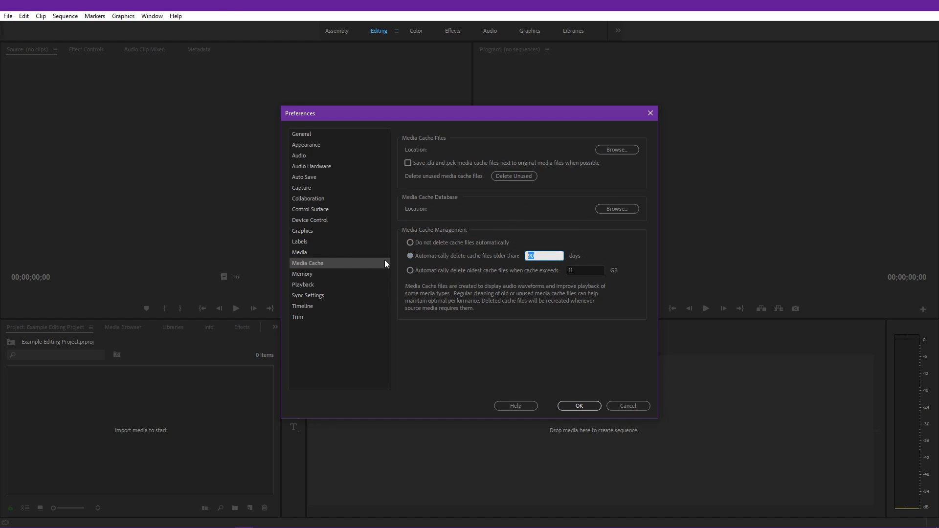
type("5")
left_click(588, 360)
left_click(437, 271)
left_click(486, 256)
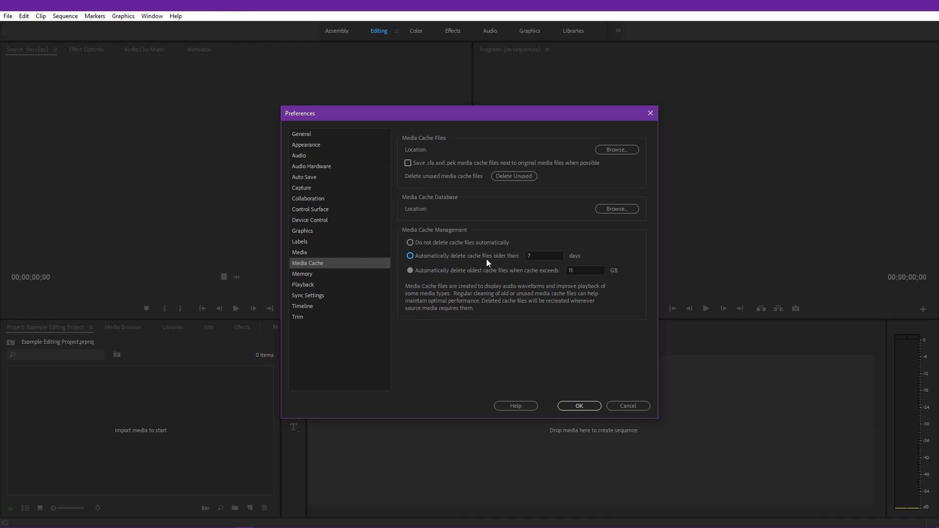
In the Memory preferences, keep rendering optimized for Performance.
left_click(346, 274)
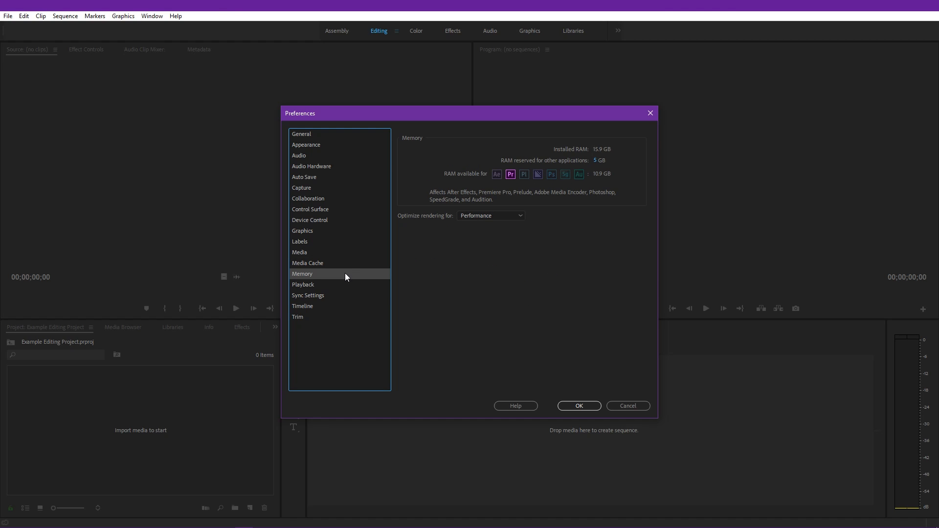
left_click(512, 215)
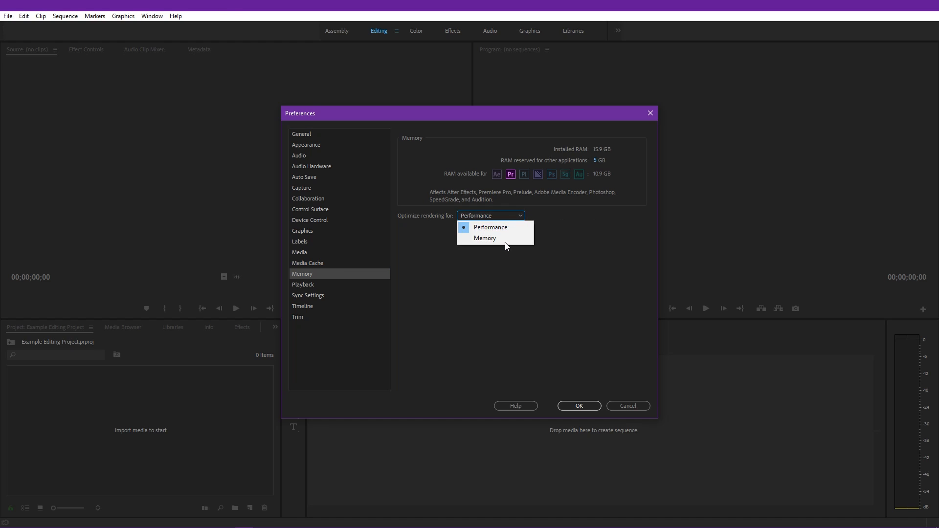
left_click(513, 227)
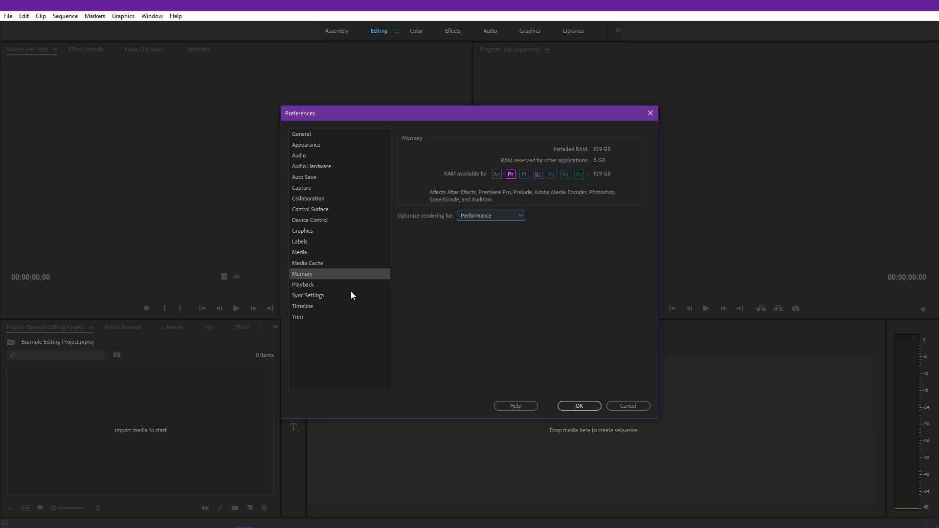
In the Timeline preferences, enable rendering audio when rendering video, and save the preferences.
left_click(336, 286)
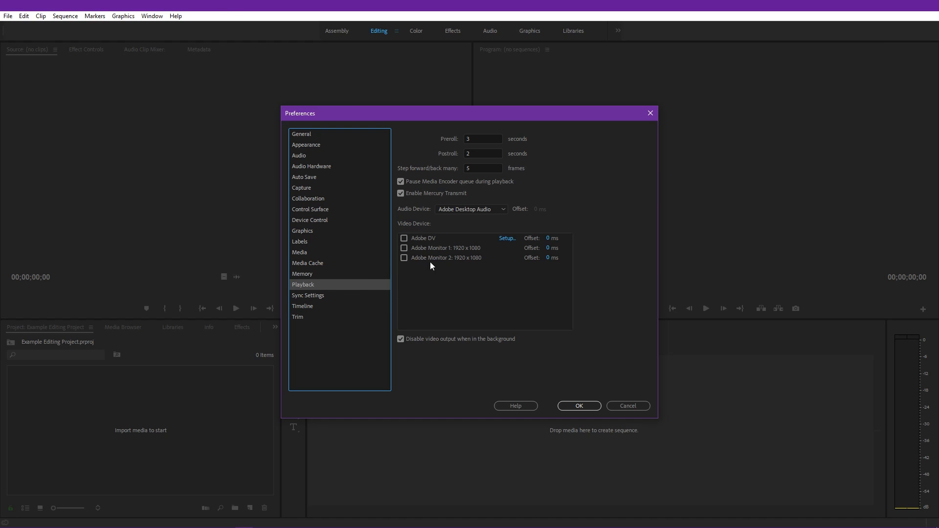
left_click(344, 296)
left_click(344, 305)
left_click(348, 297)
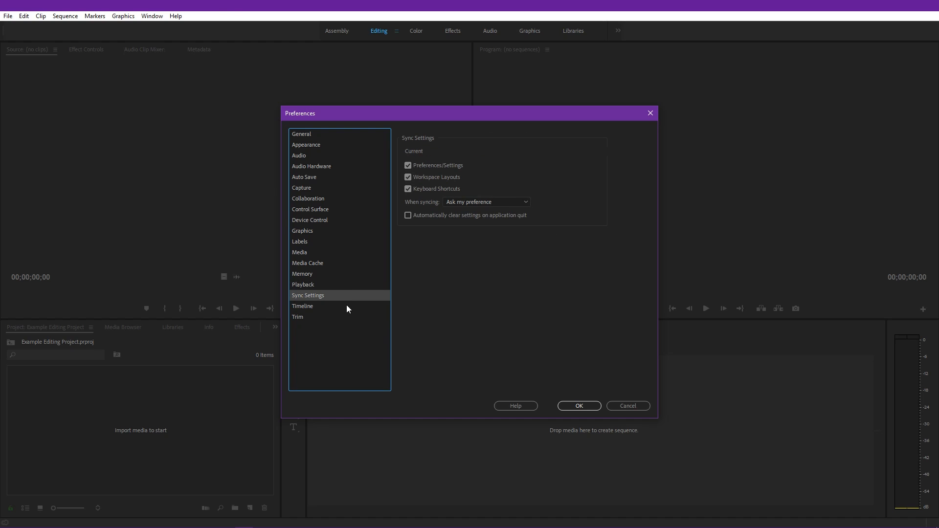
left_click(335, 310)
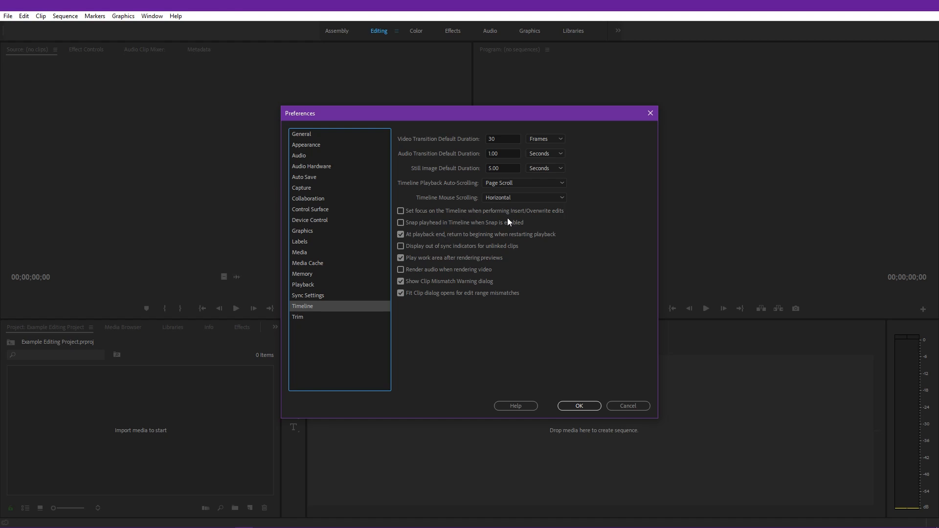
left_click(467, 269)
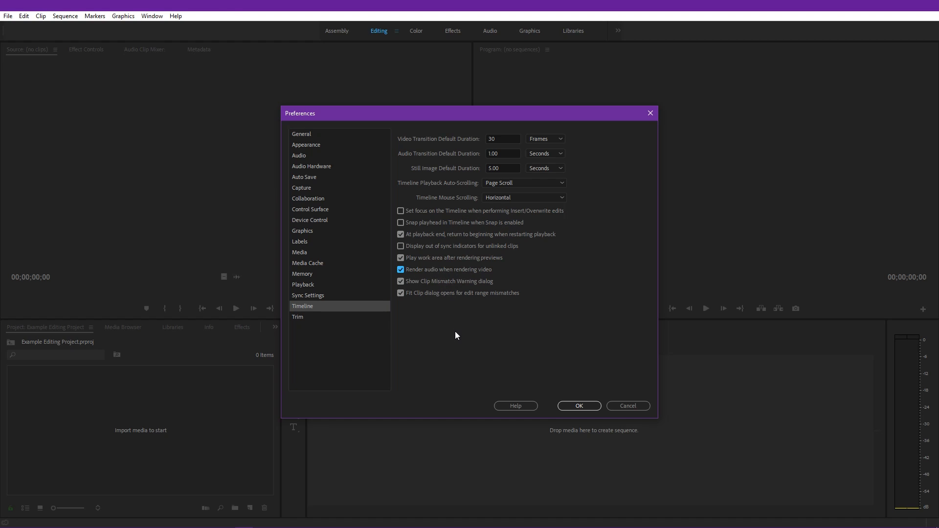
left_click(348, 323)
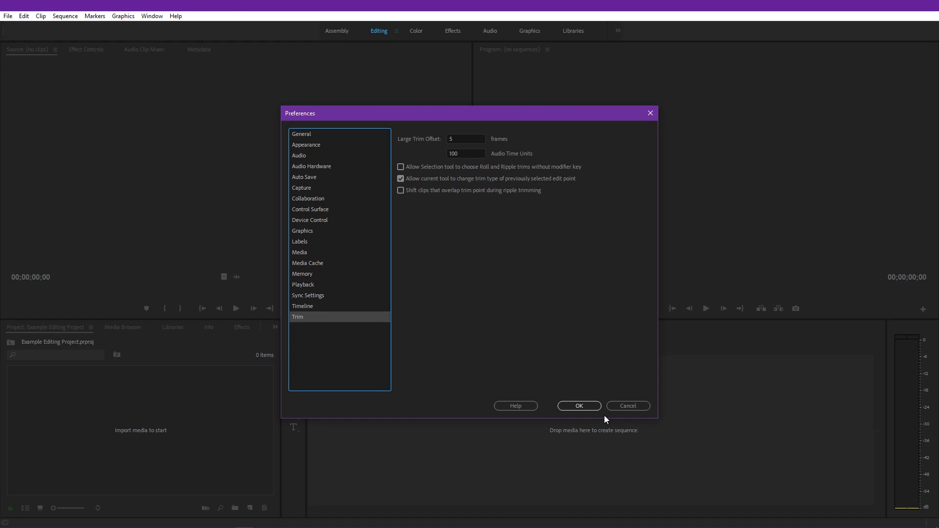
left_click(579, 406)
left_click(41, 17)
left_click(42, 18)
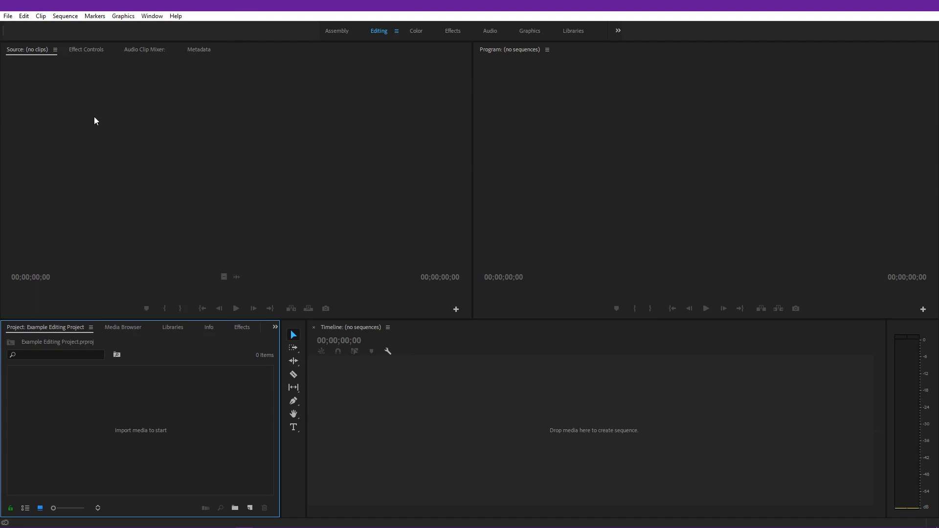
right_click(131, 406)
left_click(69, 418)
right_click(95, 411)
left_click(147, 478)
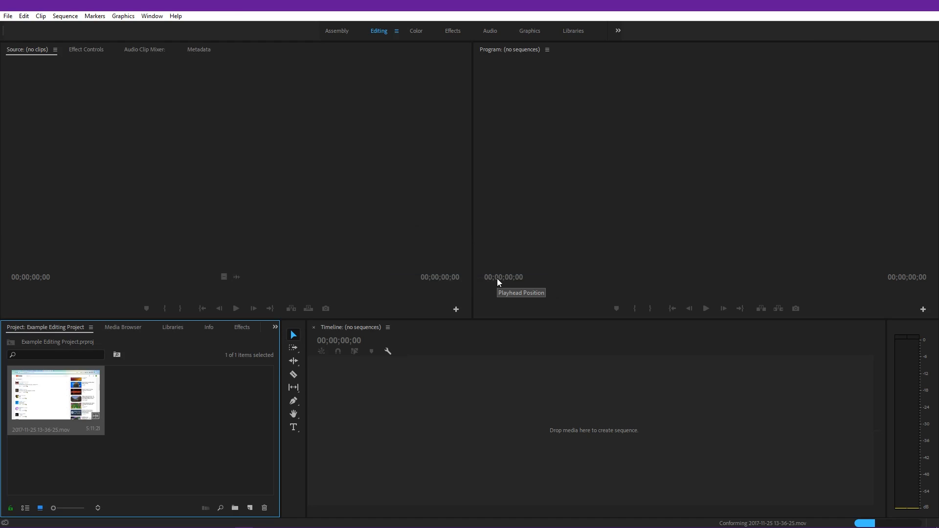
Save the project with the imported clip.
left_click(184, 401)
left_click(453, 405)
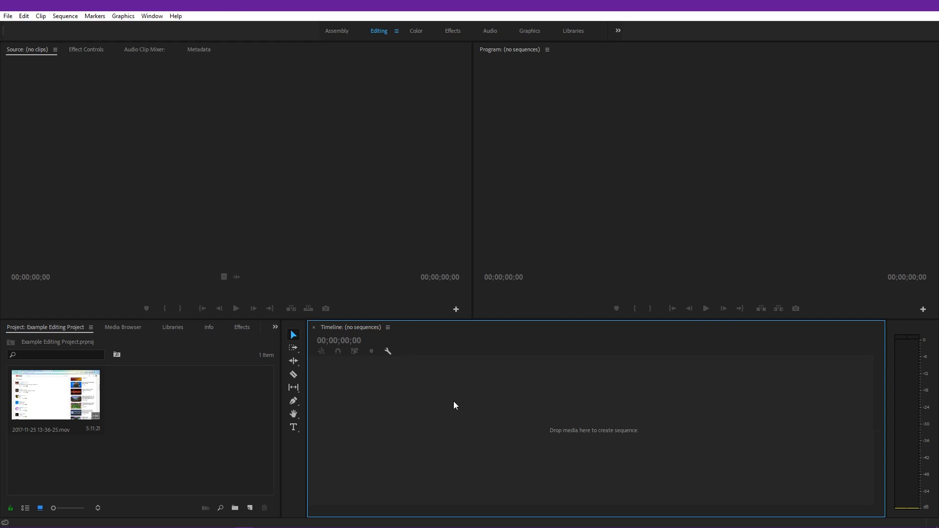
key("ctrl+s")
left_click(529, 302)
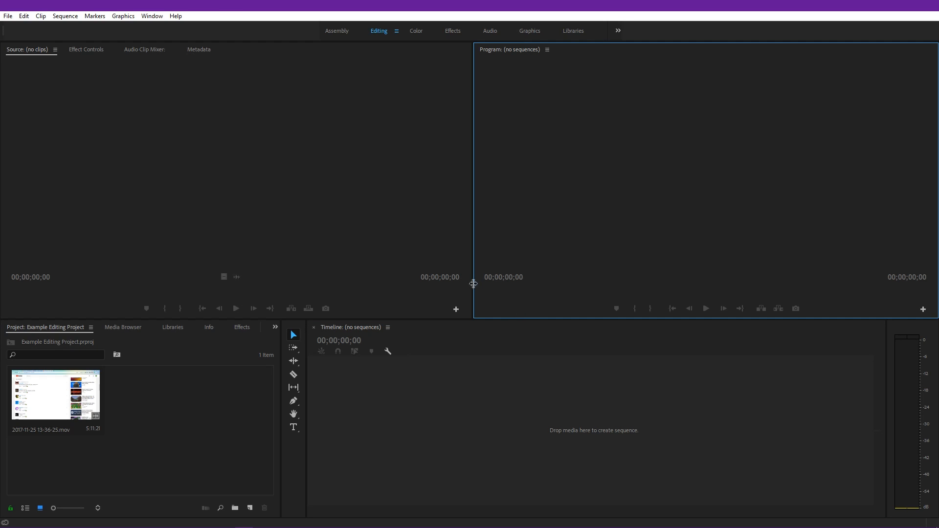
left_click(341, 236)
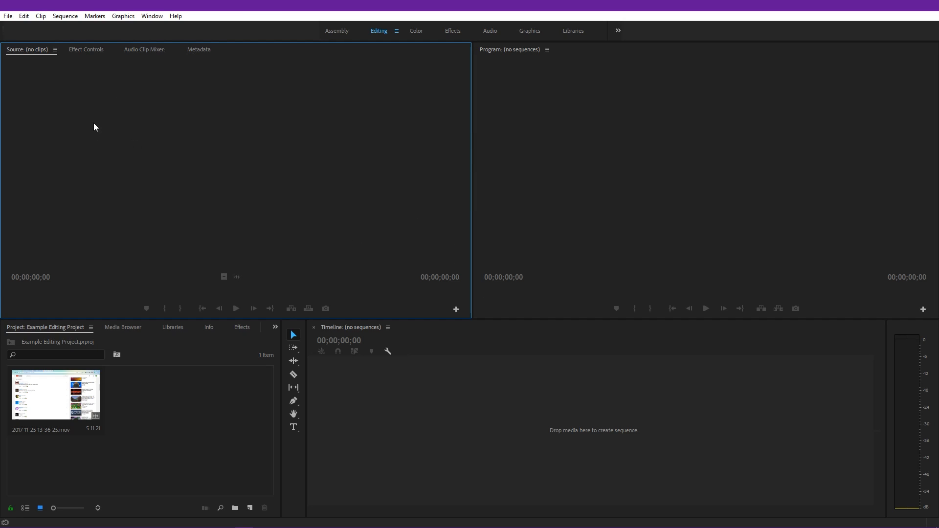
left_click(93, 381)
left_click_drag(58, 386, 98, 254)
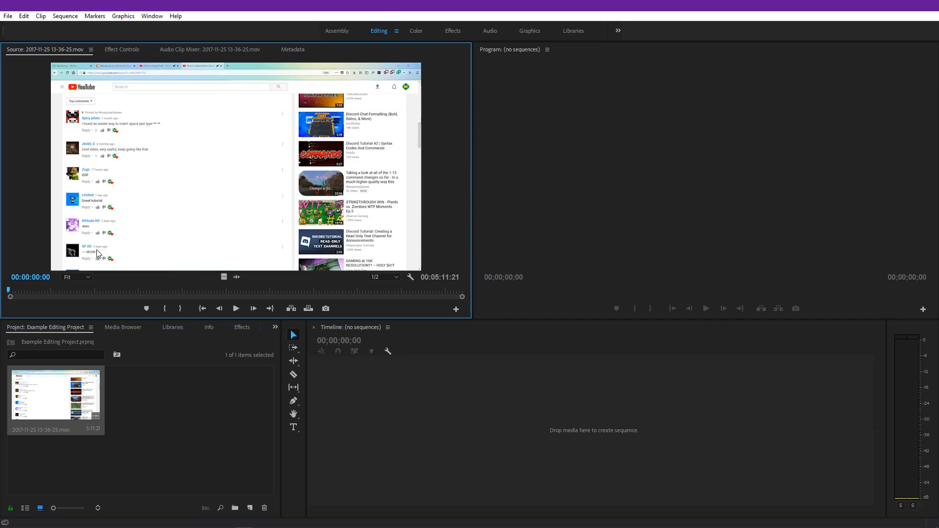
mouse_move(12, 291)
left_mouse_down()
mouse_move(172, 280)
mouse_move(4, 295)
left_mouse_up()
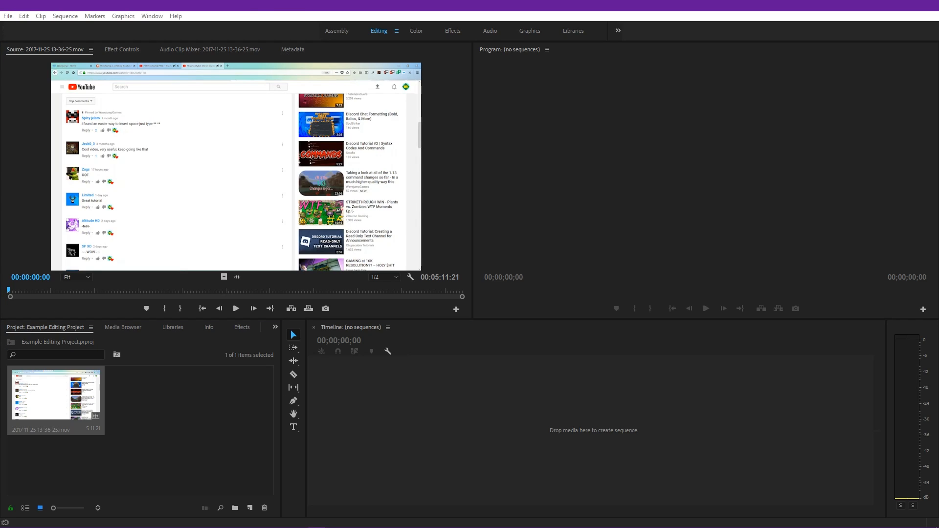
mouse_move(13, 292)
left_mouse_down()
mouse_move(79, 291)
mouse_move(6, 292)
left_mouse_up()
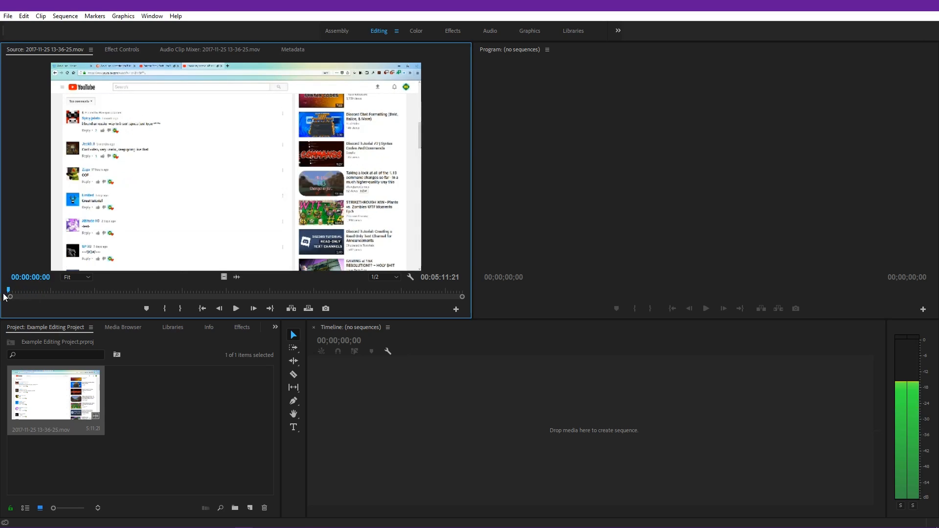
left_click(95, 16)
left_click(96, 16)
left_click(439, 379)
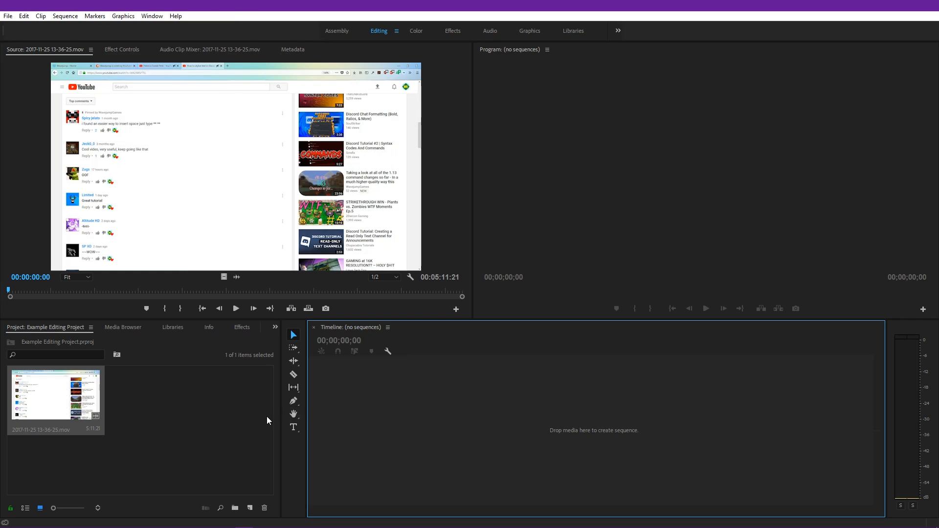
left_click(190, 368)
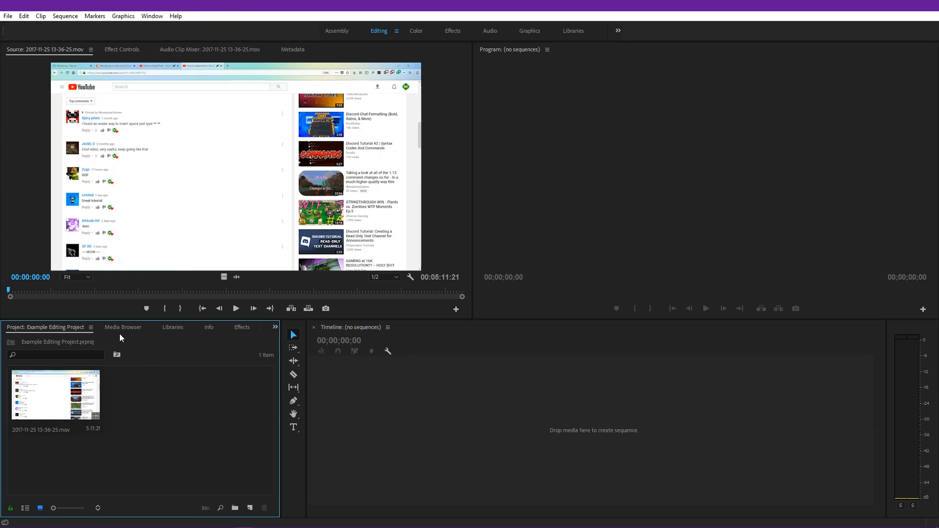
left_click(275, 326)
left_click(233, 368)
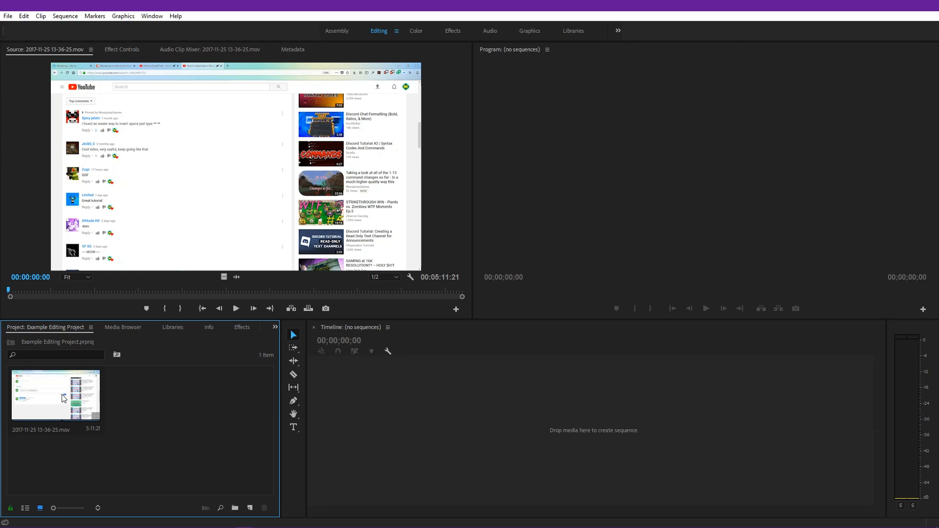
Look through the Media Browser, Libraries, Info and Effects panels, and return to the project's contents.
left_click(117, 326)
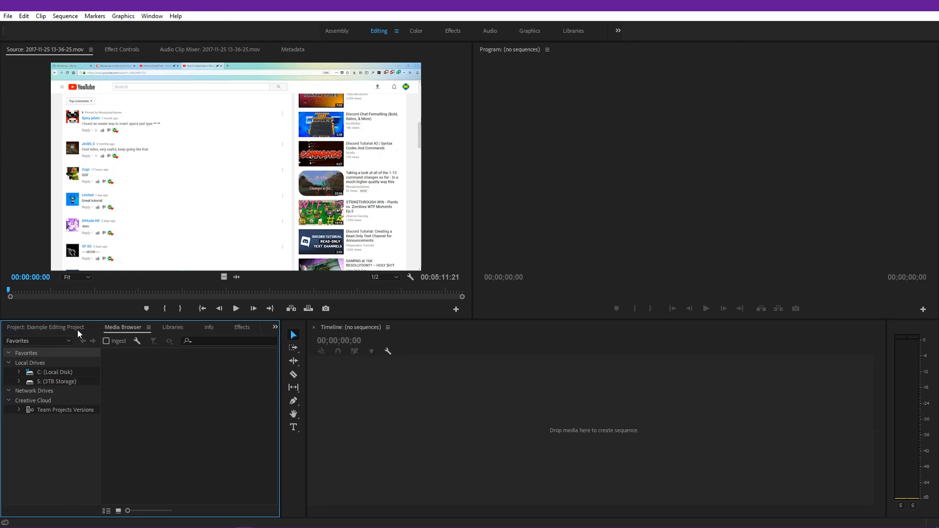
left_click(49, 331)
left_click(176, 327)
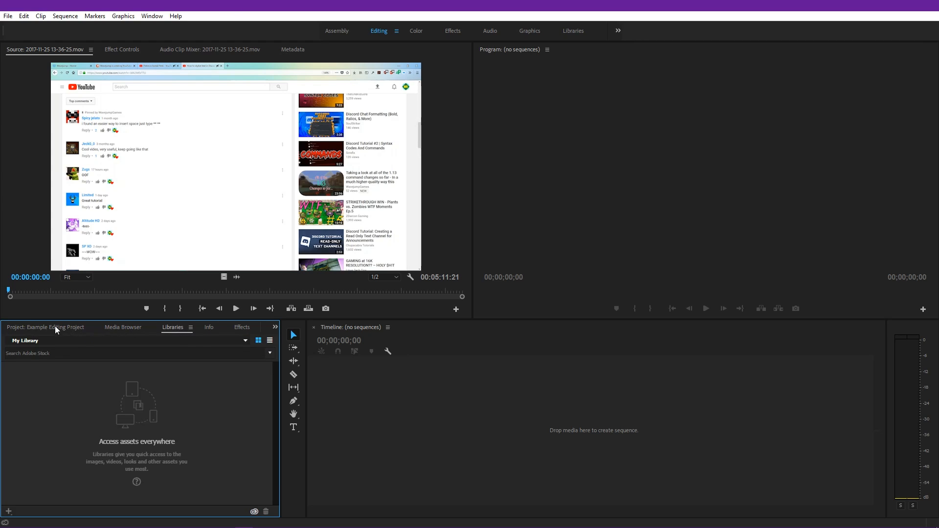
left_click(205, 328)
left_click(245, 329)
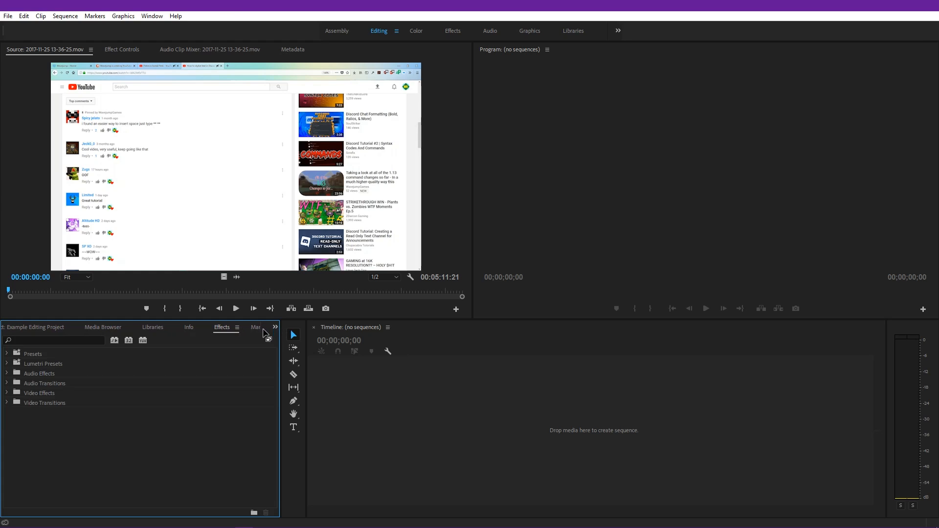
left_click(275, 327)
left_click(48, 328)
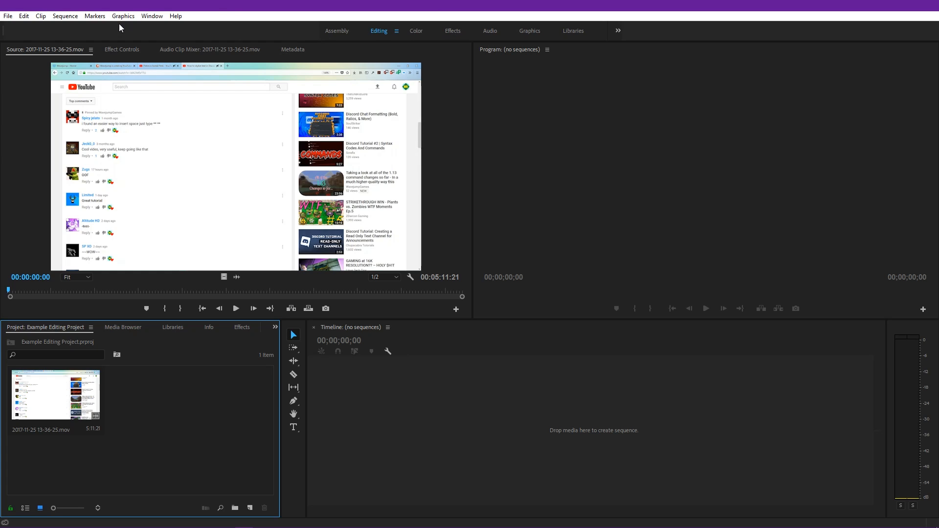
Add the Audio Track Mixer and Essential Graphics panels to the current workspace.
left_click(152, 16)
mouse_move(235, 28)
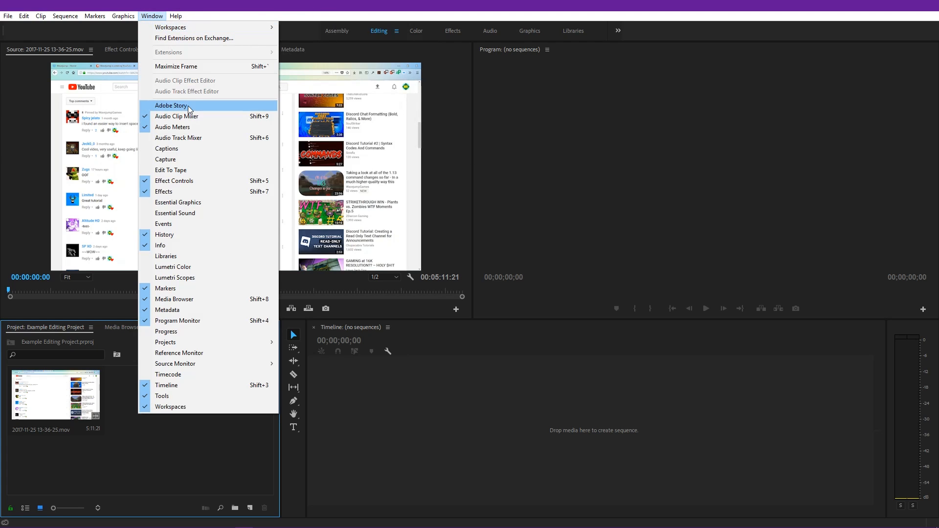
left_click(214, 138)
left_click(152, 16)
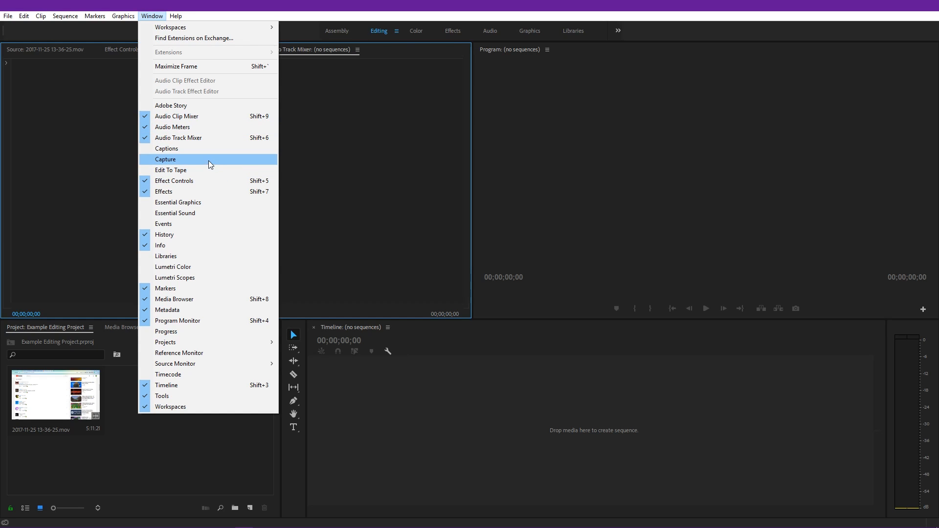
left_click(225, 202)
left_click(153, 17)
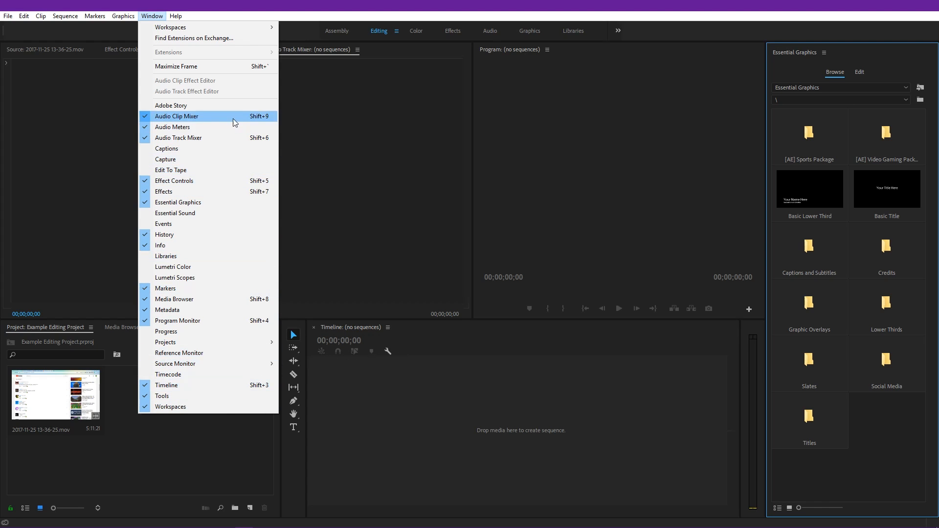
left_click(331, 221)
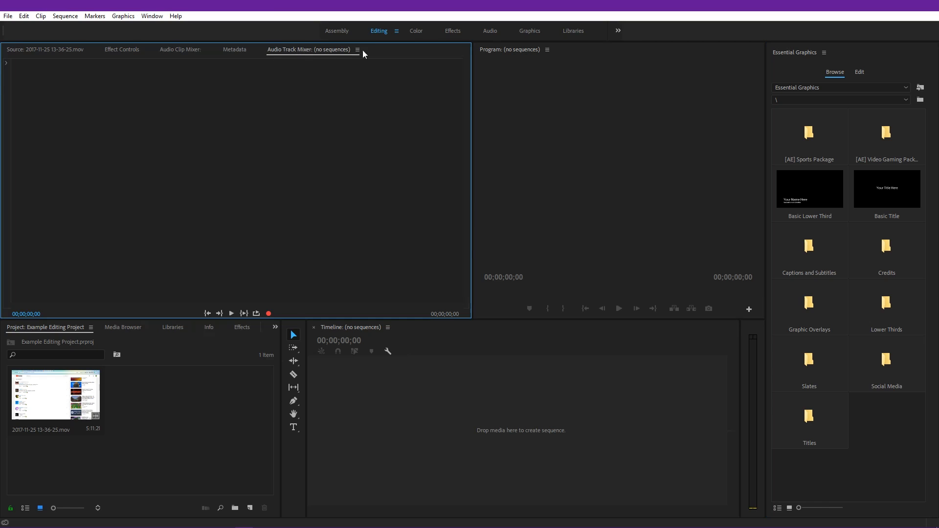
Dock the Effects and Essential Graphics panels in the same group as the Source monitor and Audio Track Mixer.
left_click(276, 328)
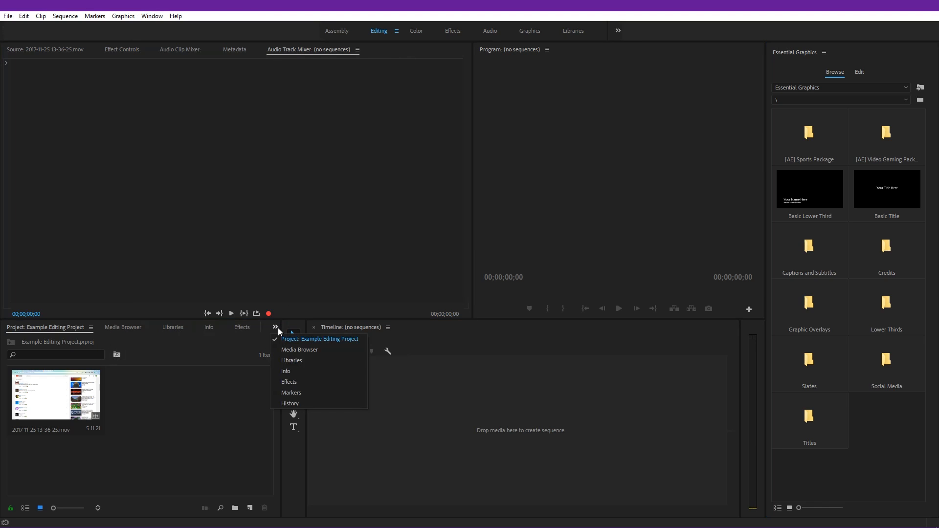
left_click(289, 382)
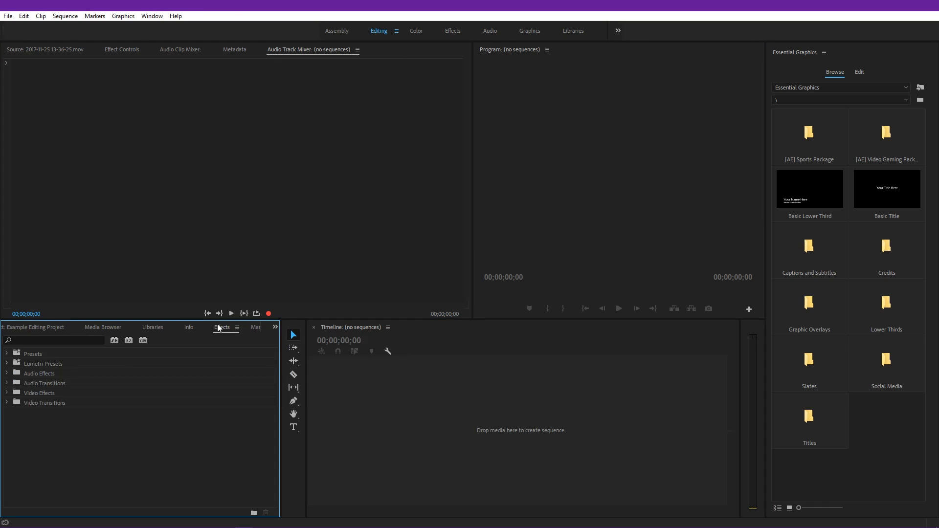
left_click_drag(268, 307, 398, 54)
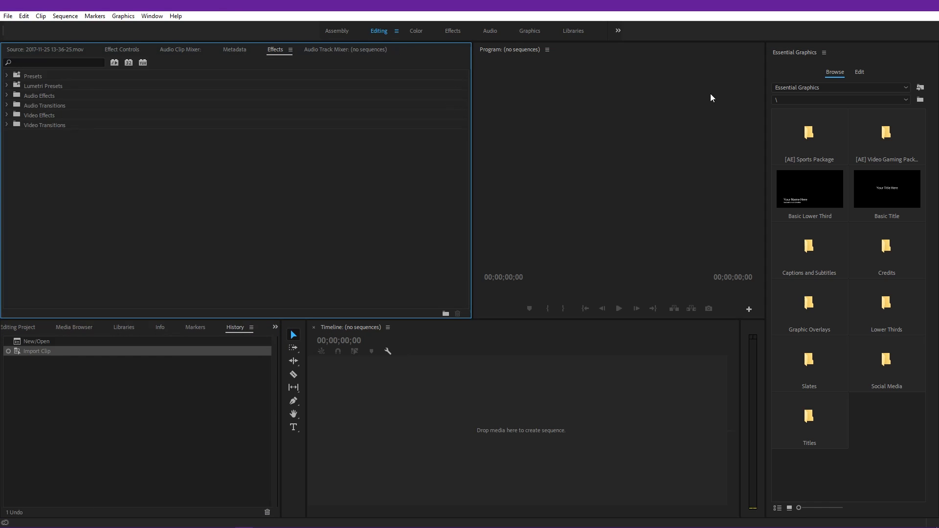
left_click_drag(794, 56, 417, 57)
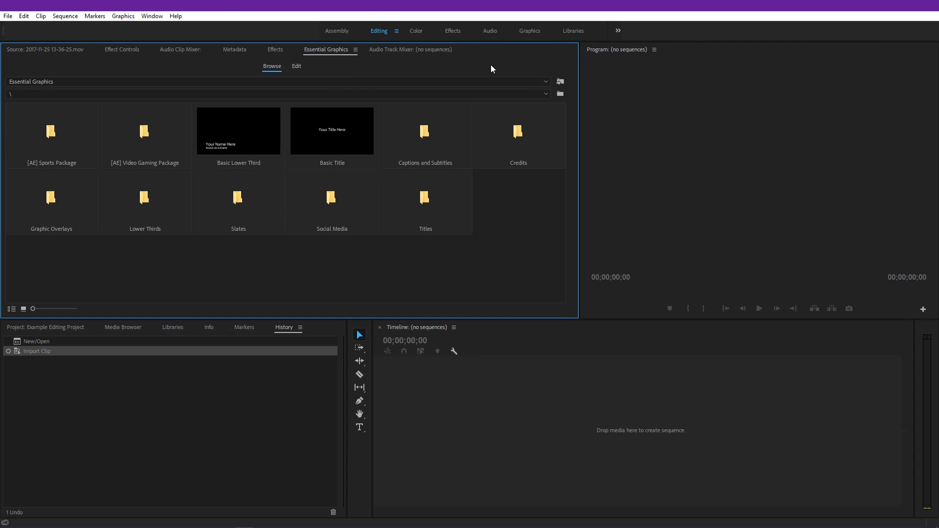
Narrow the panel group containing Essential Graphics so that the Program monitor takes up most of the width.
left_click_drag(579, 65, 349, 71)
left_click(670, 107)
left_click_drag(353, 208, 346, 206)
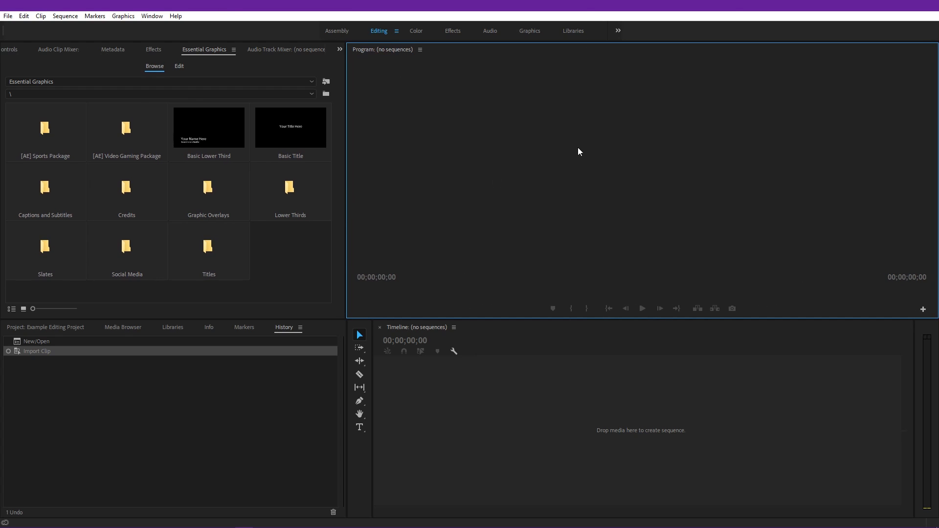
Reorder the docked panels so Essential Graphics follows Metadata and Effect Controls follows Effects.
left_click(11, 51)
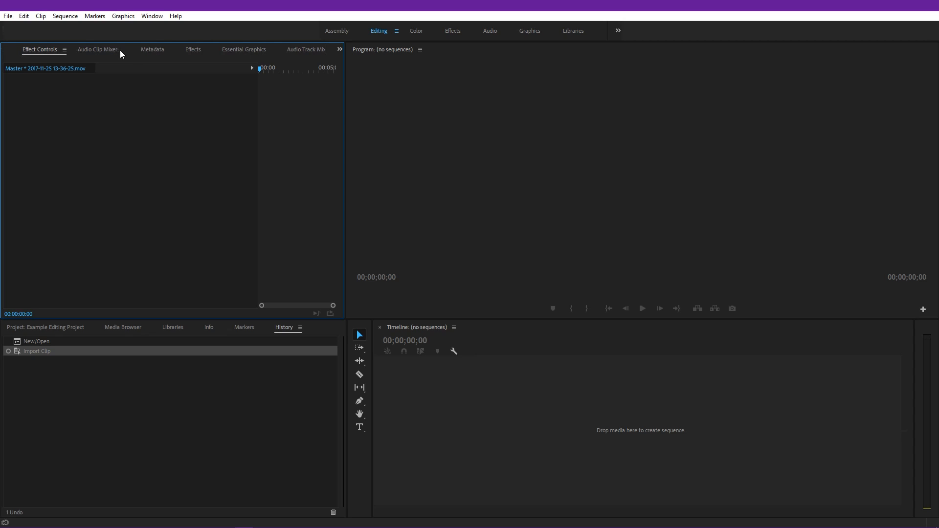
left_click_drag(162, 53, 177, 48)
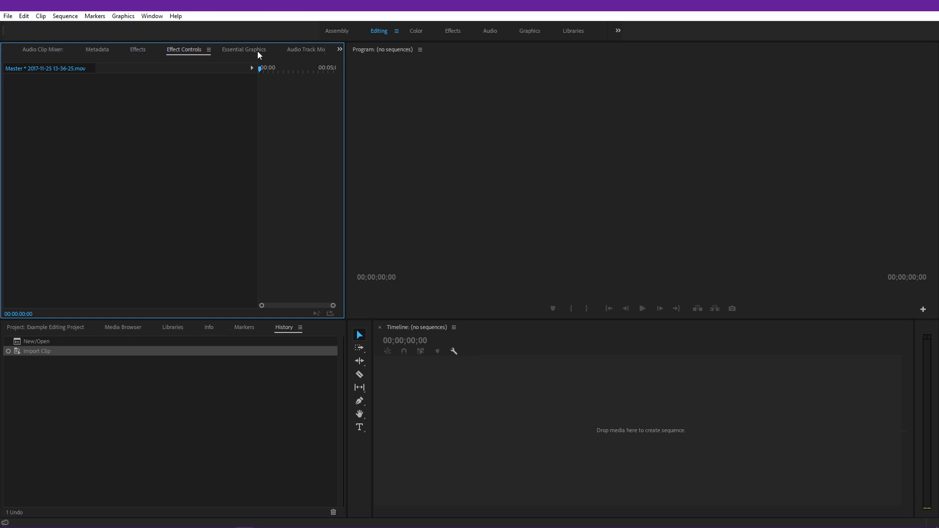
left_click(242, 49)
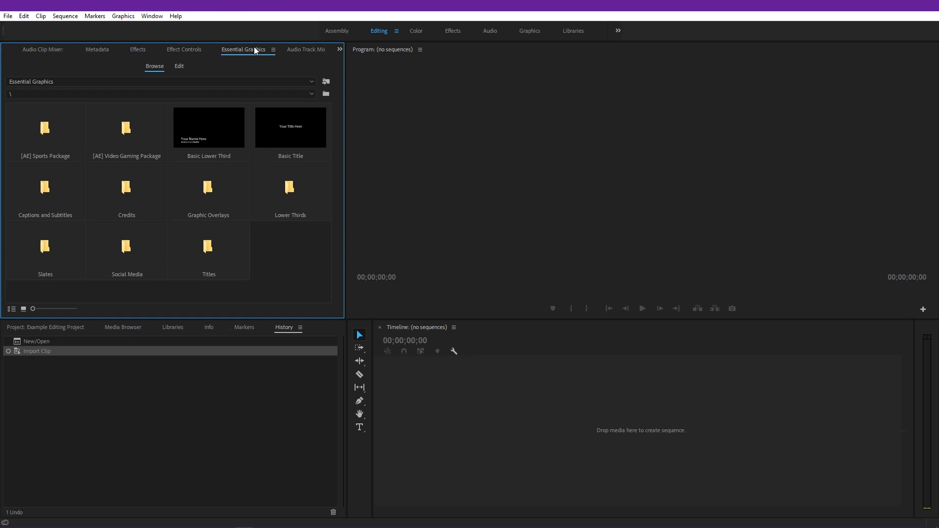
left_click_drag(192, 48, 150, 43)
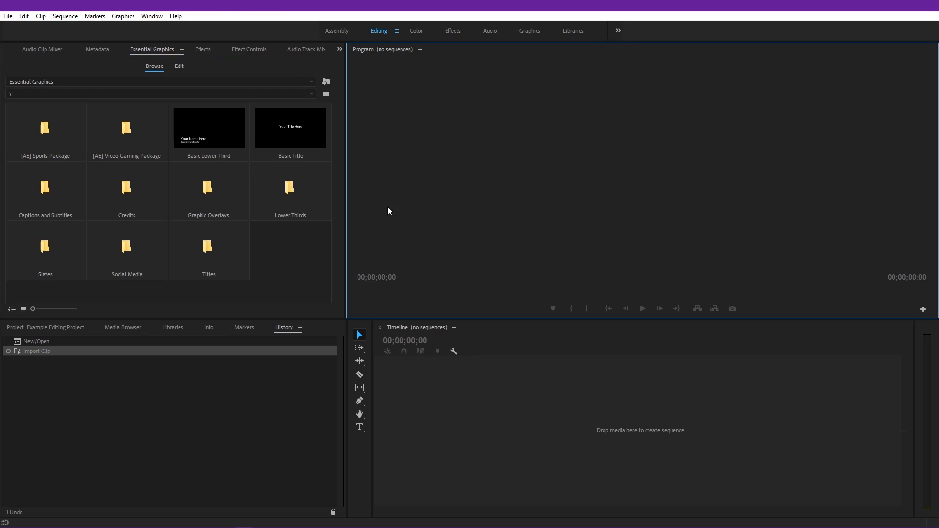
Show the project's contents and save the current layout as a new workspace named Wave.
left_click(43, 328)
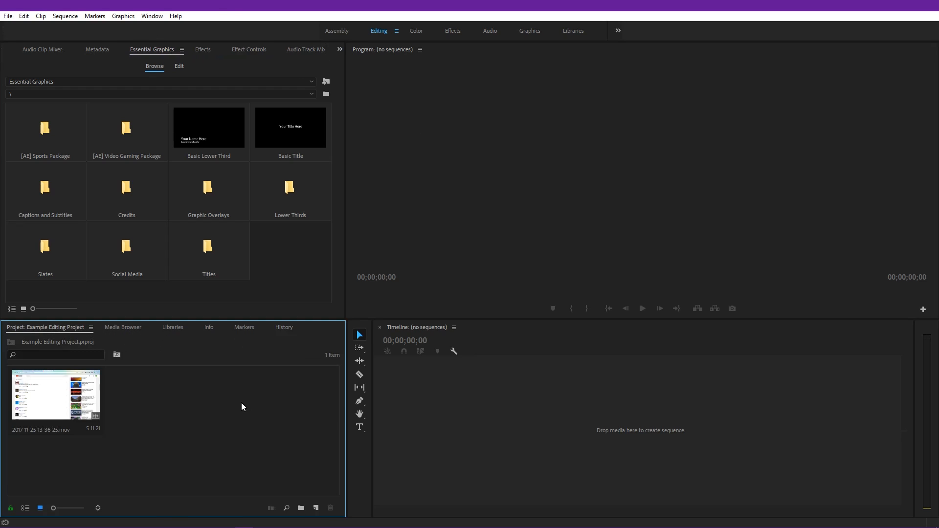
left_click(429, 386)
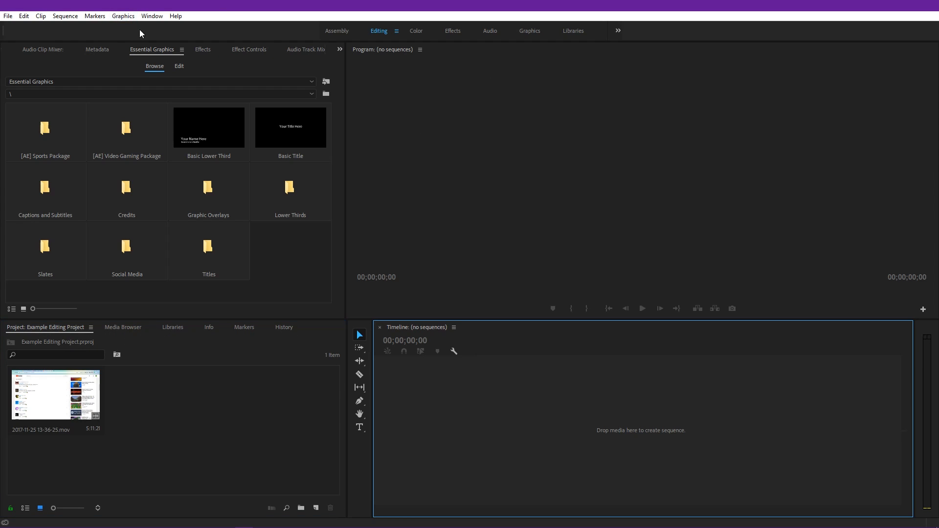
left_click(145, 16)
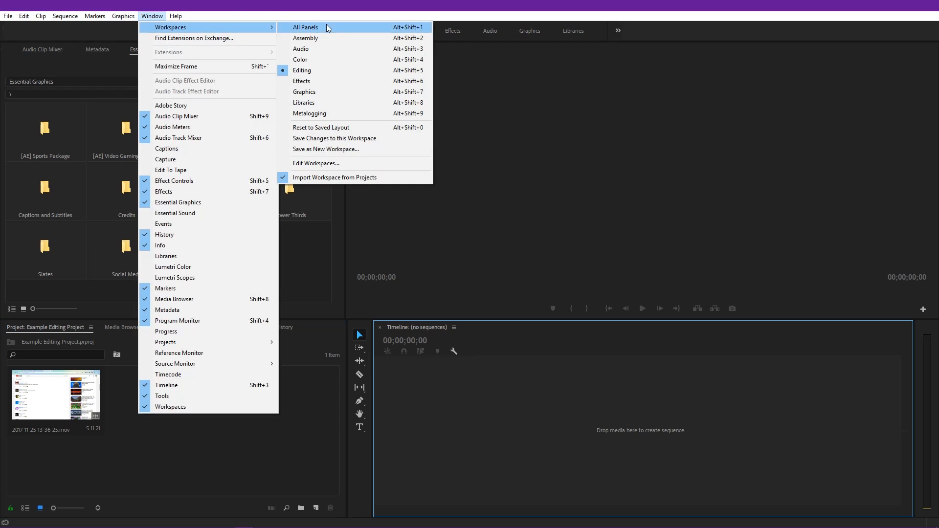
left_click(362, 149)
type("Wave")
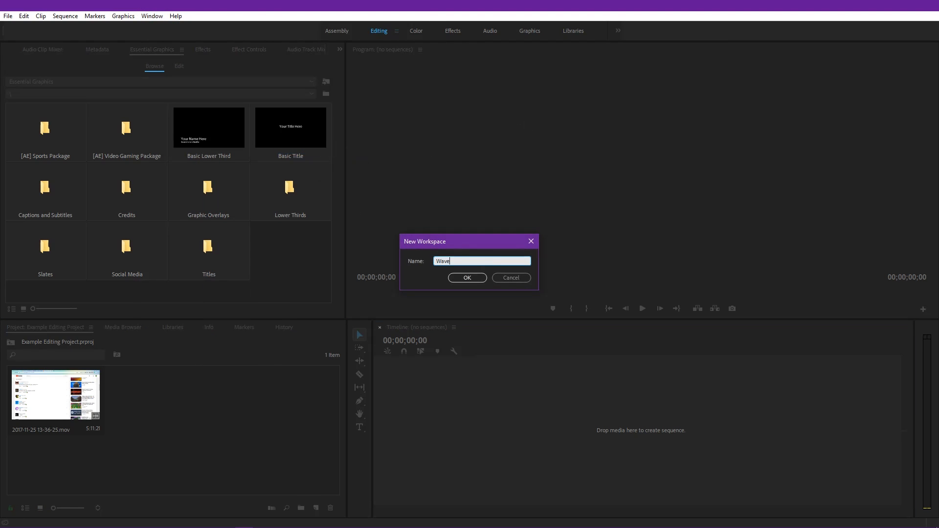
key("Return")
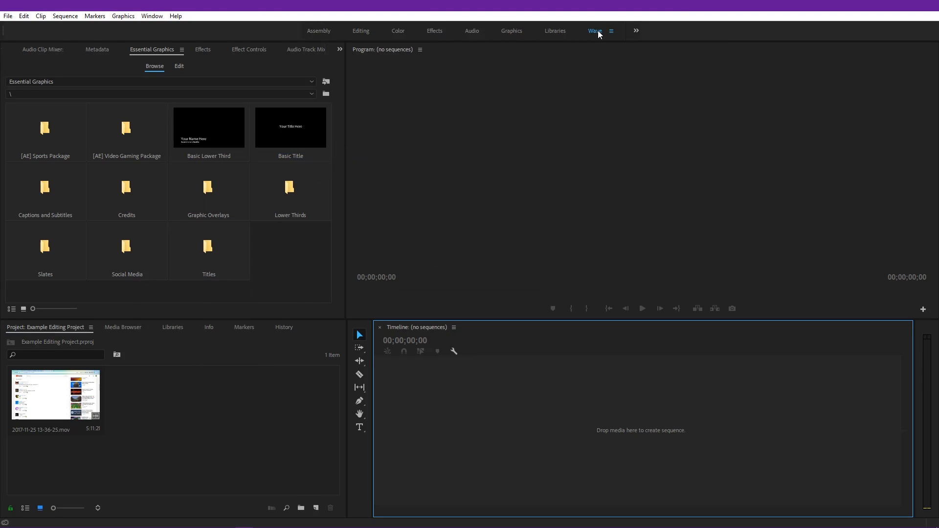
left_click(344, 453)
left_click(469, 439)
left_click(268, 443)
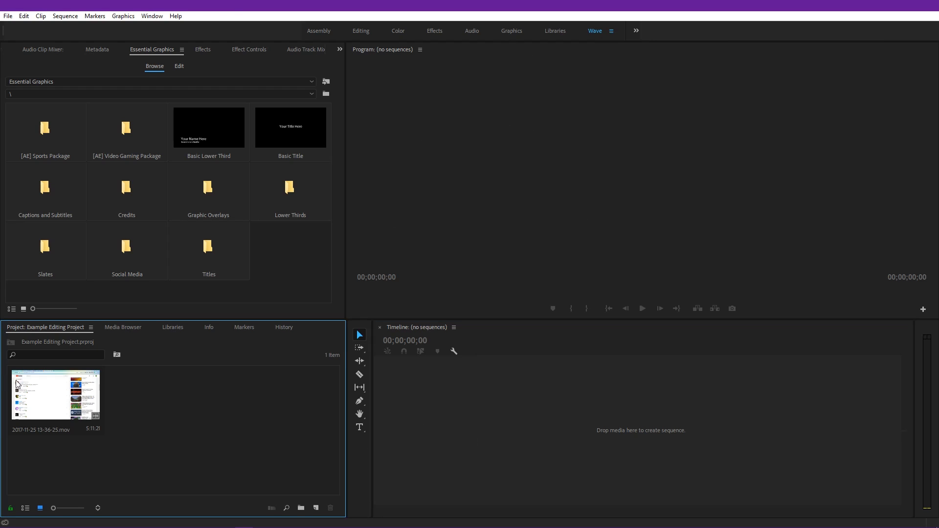
left_click(99, 399)
left_click_drag(98, 397, 489, 383)
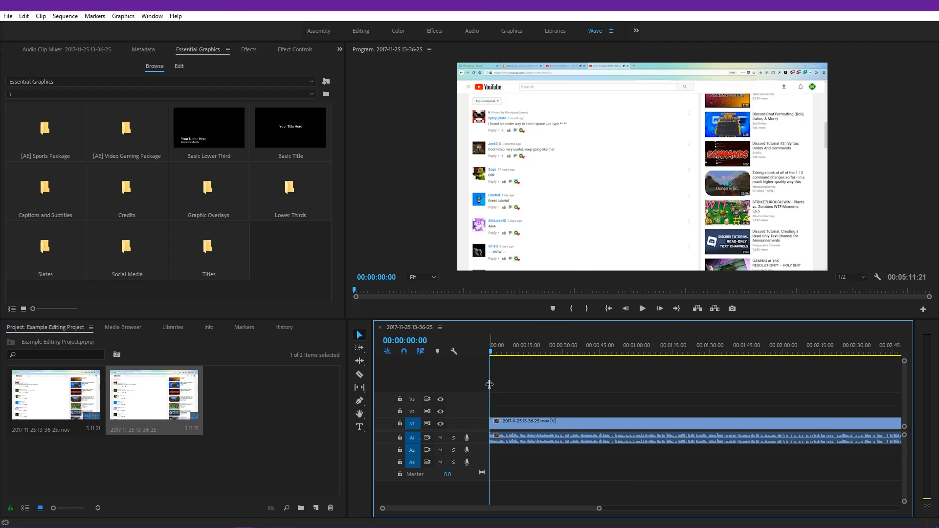
left_click(516, 353)
left_click_drag(516, 354, 471, 356)
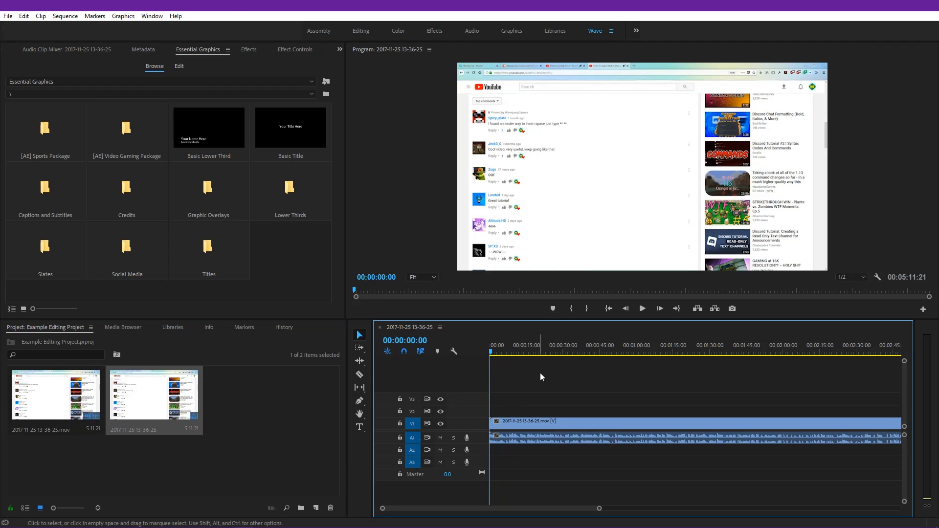
Set the sequence's timebase to 60.00 frames/second and its frame size to 1920 horizontal by 1080 vertical.
left_click(65, 16)
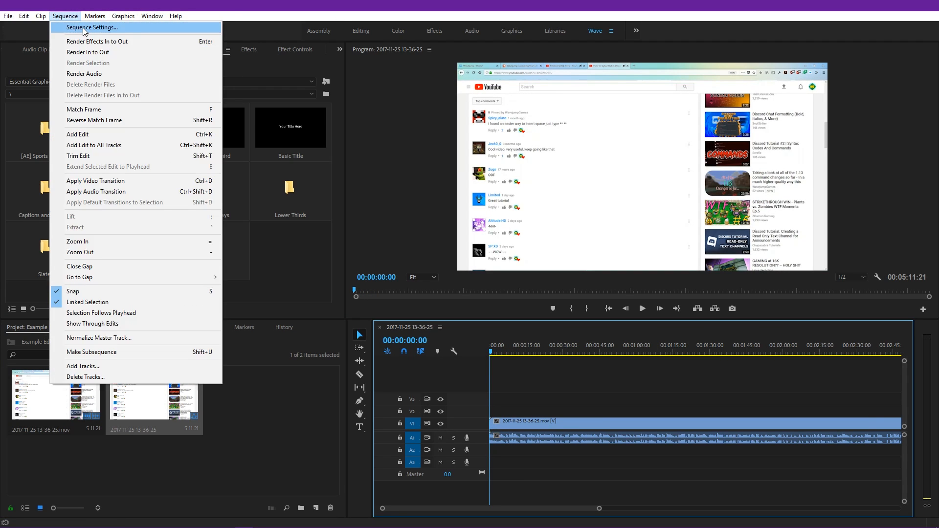
left_click(74, 27)
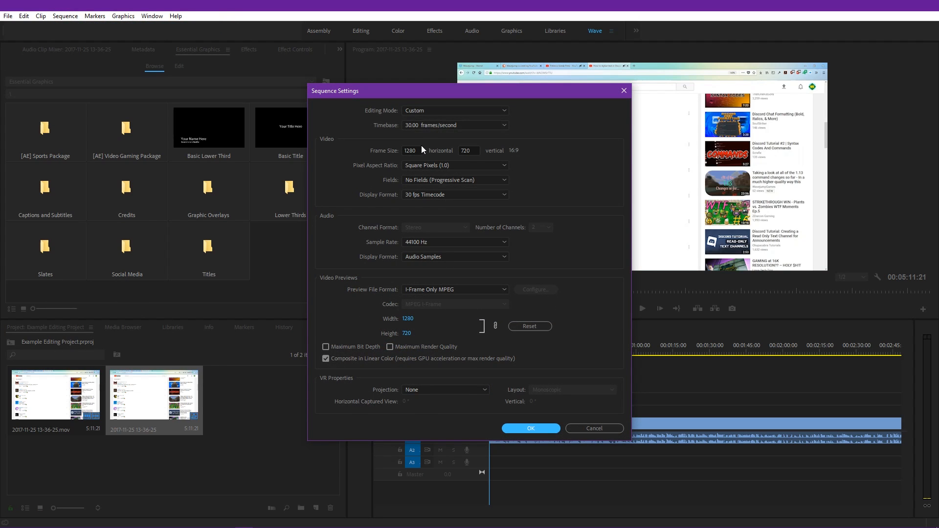
left_click_drag(416, 150, 376, 151)
left_click(430, 126)
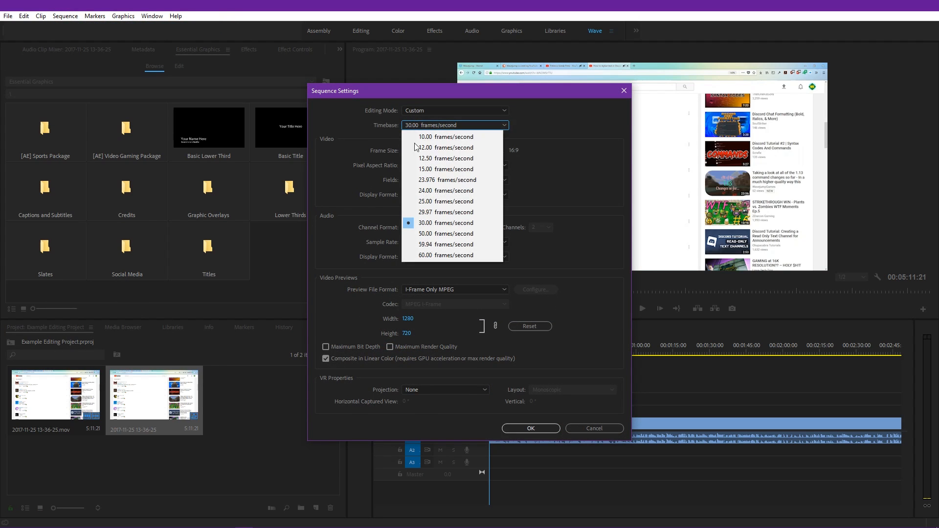
left_click(477, 255)
type("1920")
key("Tab")
type("1080")
key("Tab")
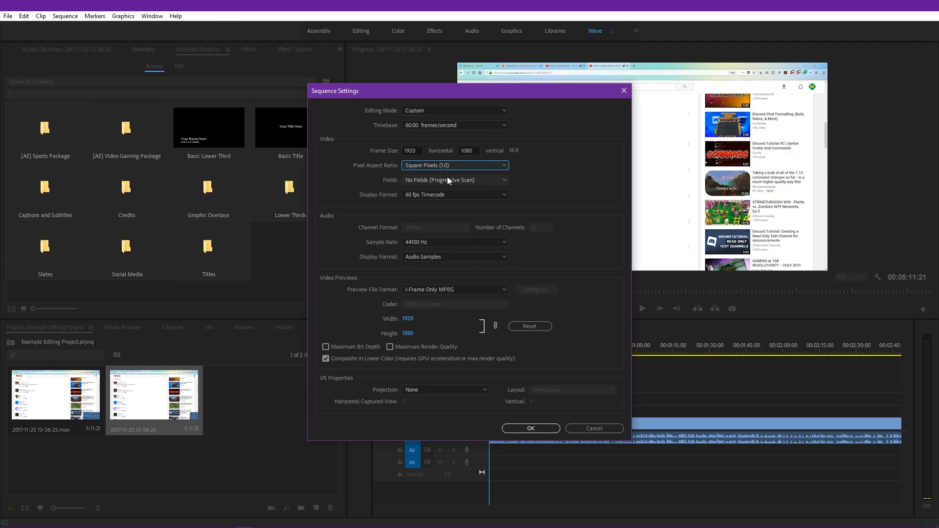
key("Tab")
Keep the 60 fps Timecode display format and the I-Frame Only MPEG preview format, and apply the sequence settings.
left_click(443, 195)
left_click(444, 202)
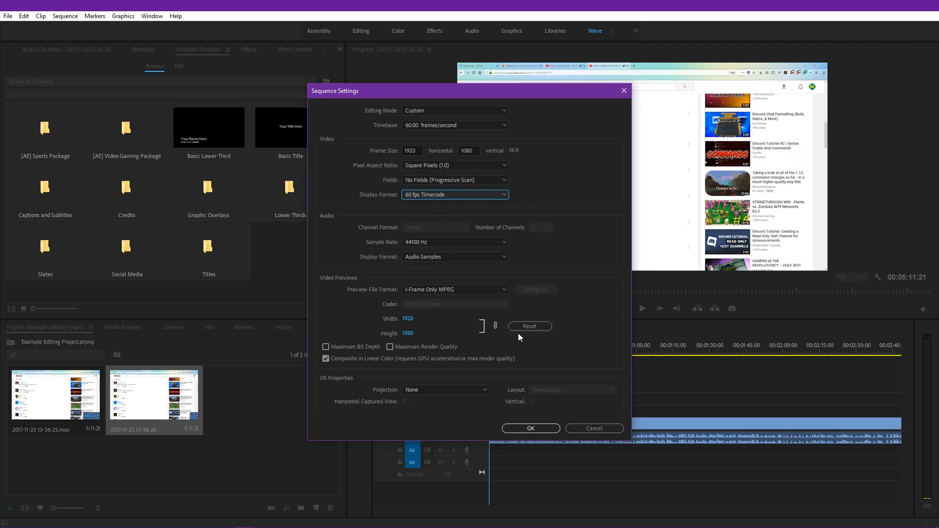
left_click(464, 291)
left_click(518, 278)
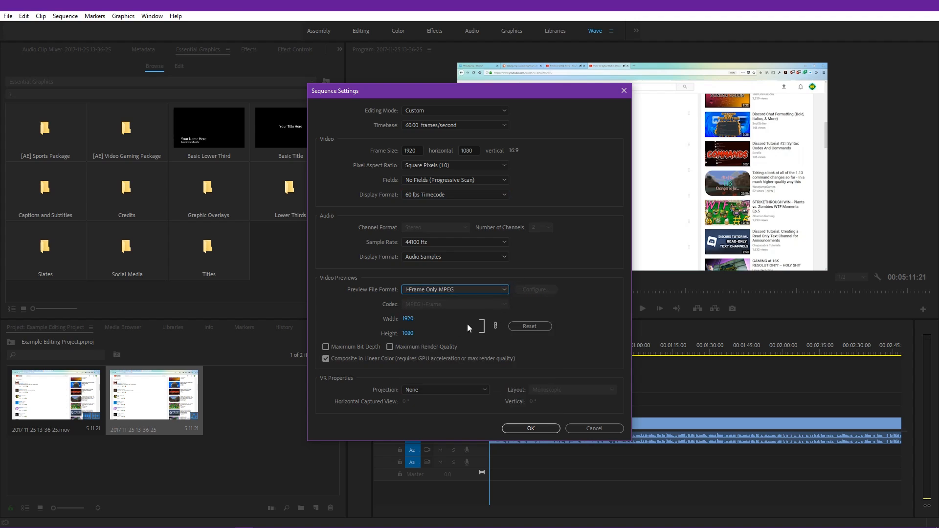
left_click(532, 428)
left_click(518, 283)
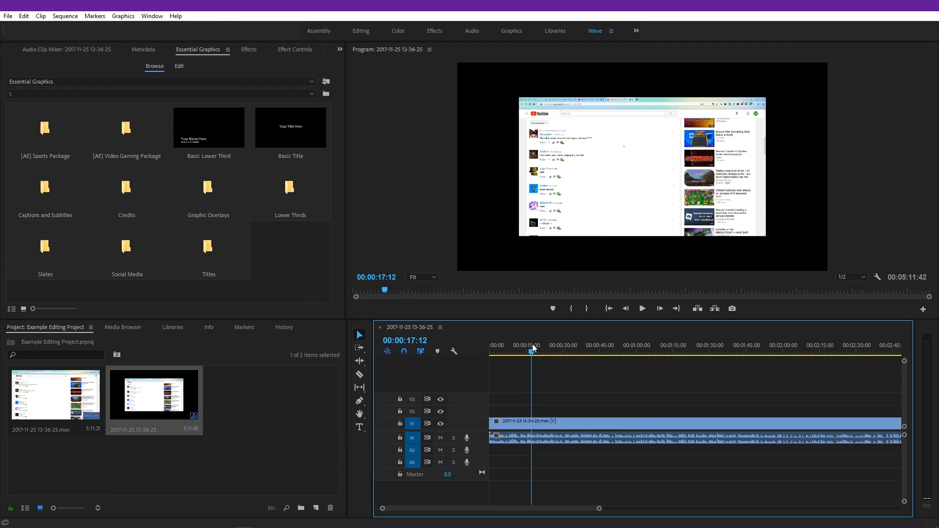
left_click(497, 421)
left_click(524, 416)
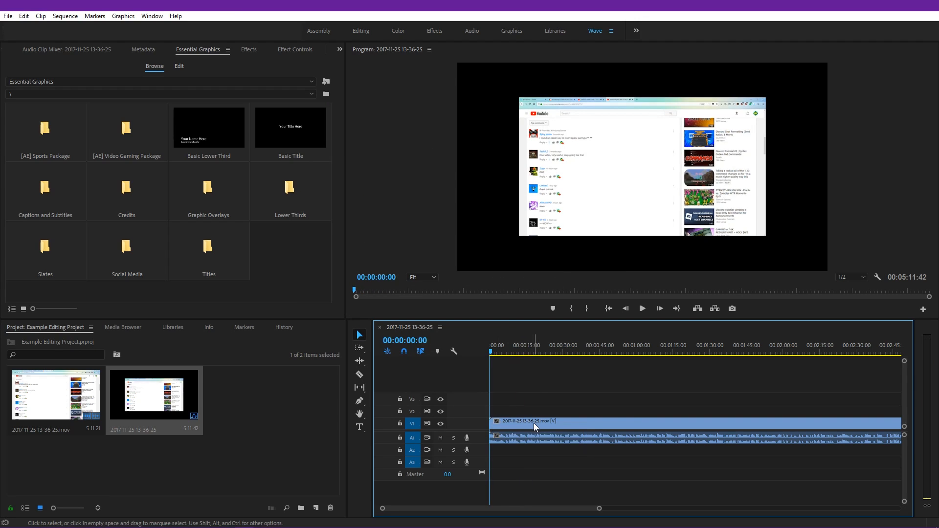
left_click(533, 423)
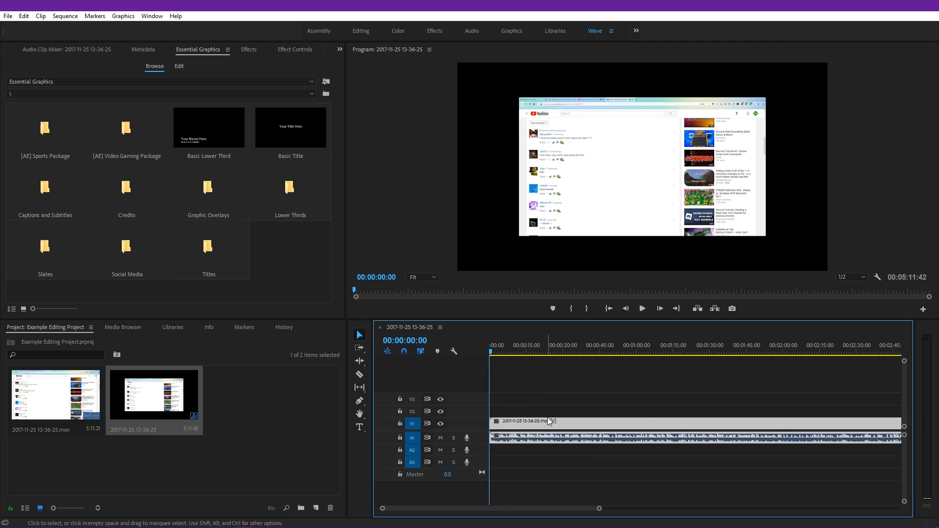
right_click(548, 424)
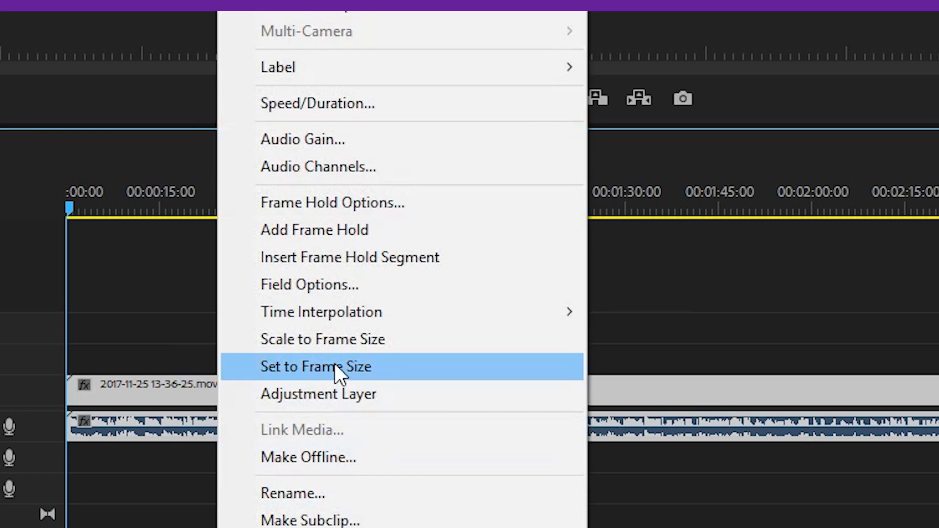
left_click(586, 404)
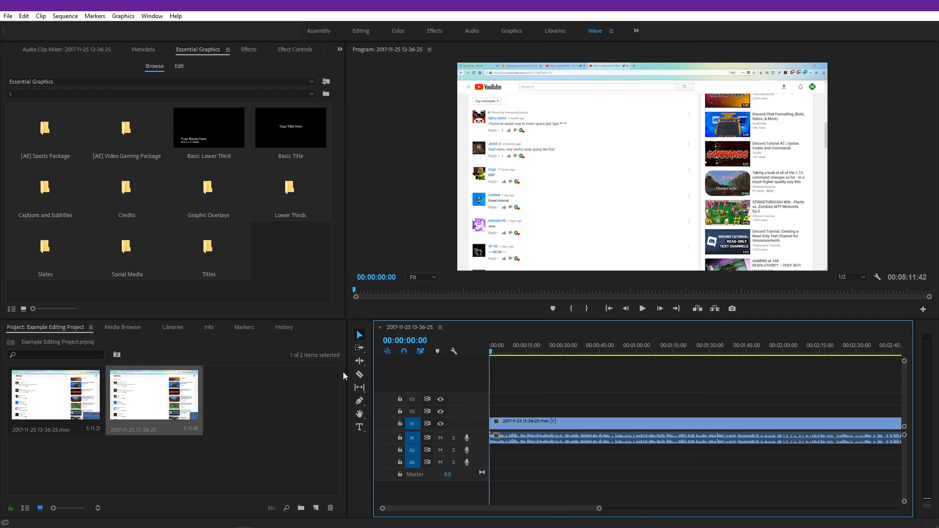
Save the project and widen the timeline by narrowing the Project panel and the tool strip beside it.
key("ctrl+s")
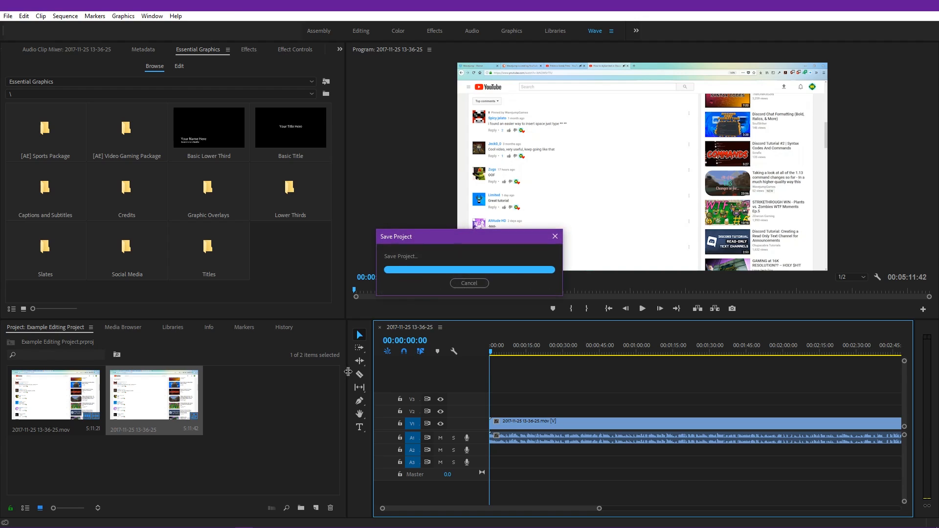
left_click_drag(346, 382, 211, 382)
left_click_drag(375, 380, 238, 381)
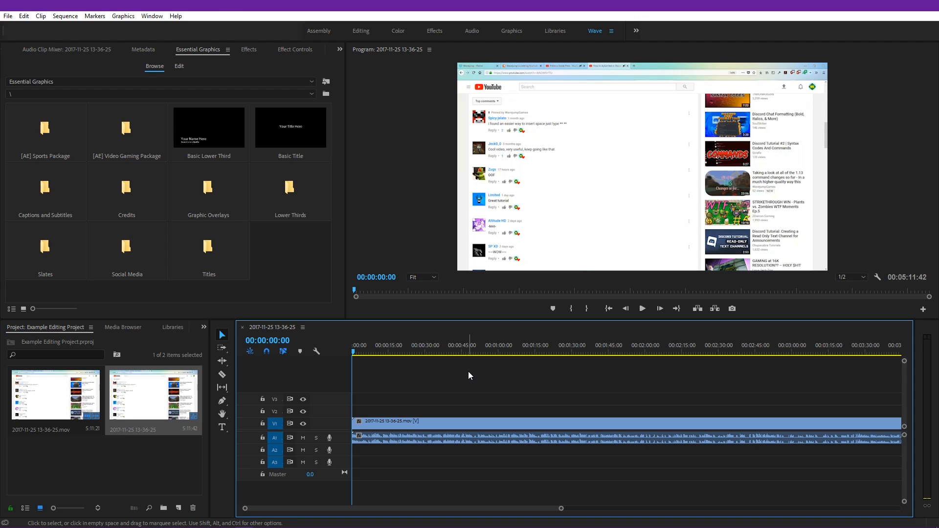
Maximize and restore the Timeline, Project and Program monitor panels one after another.
key("grave")
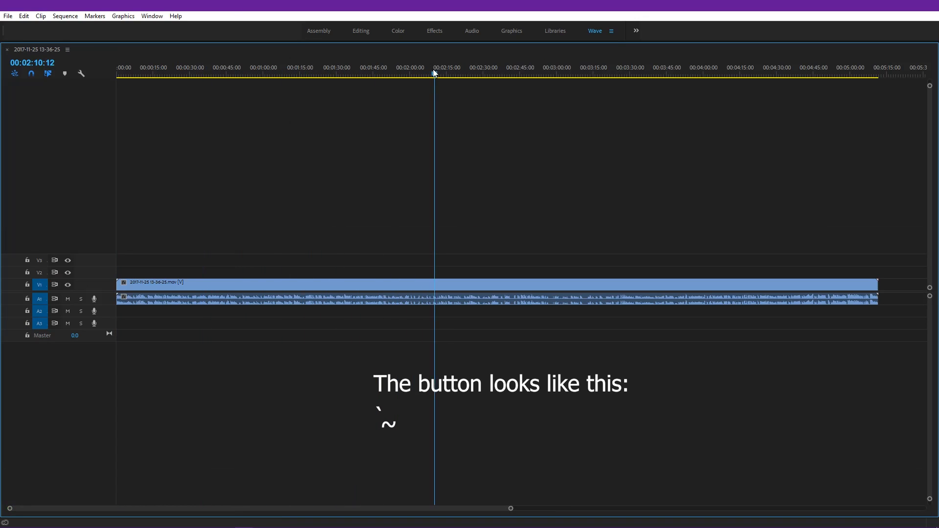
key("grave")
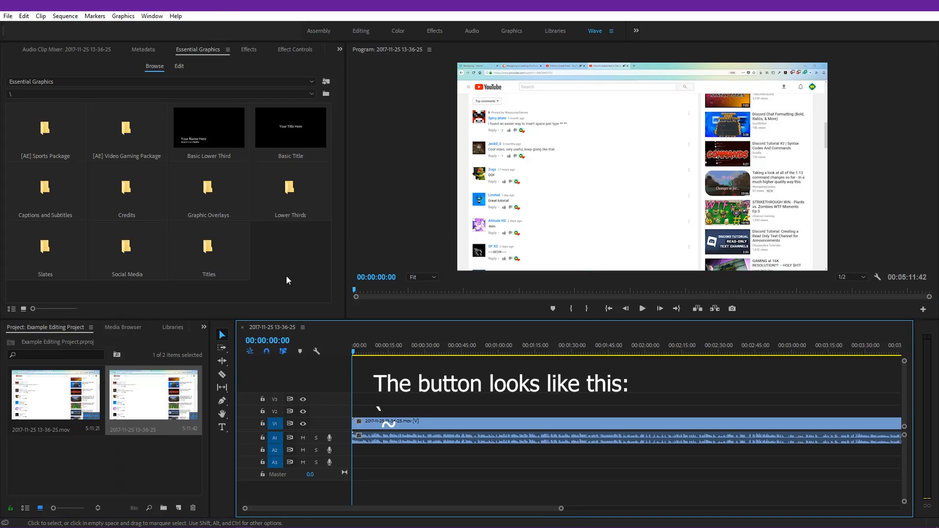
left_click(123, 461)
key("grave")
key("grave")
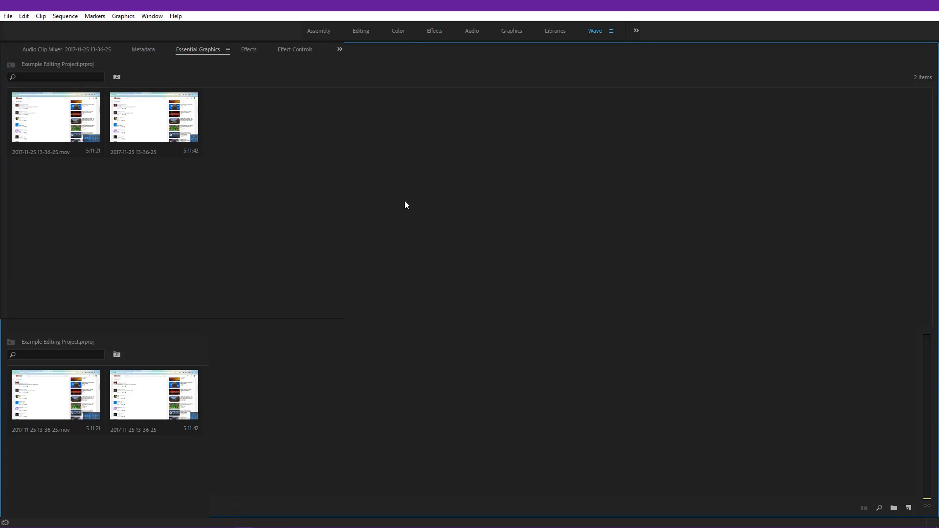
key("grave")
key("grave")
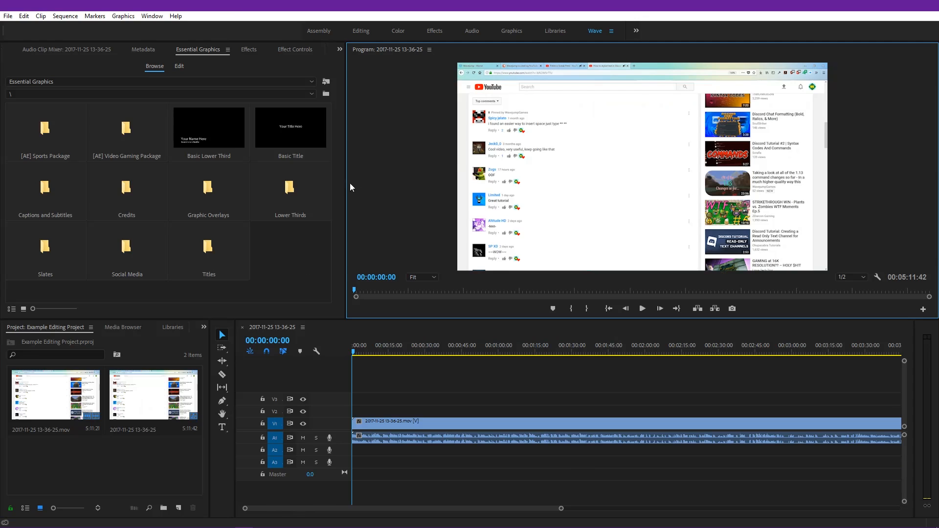
Maximize the timeline and increase the height of track V1 until the clip's thumbnail shows.
key("grave")
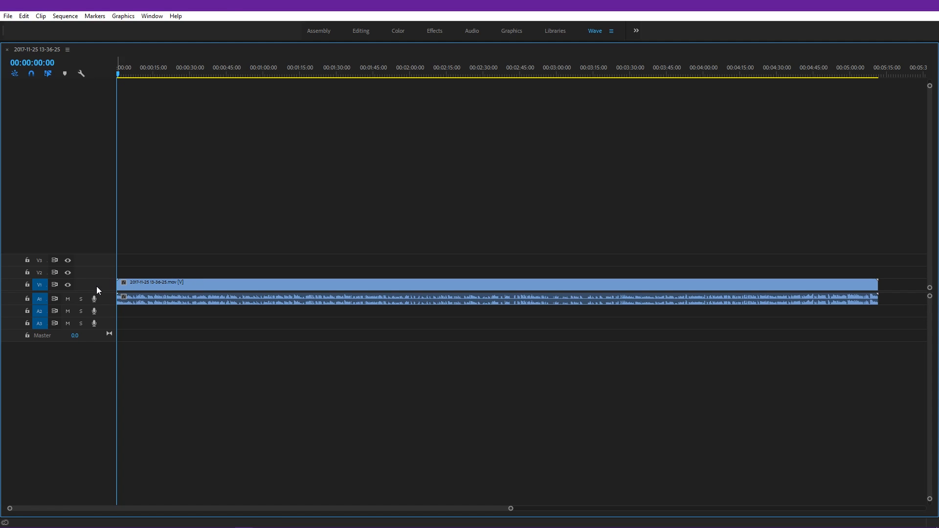
left_click(123, 295)
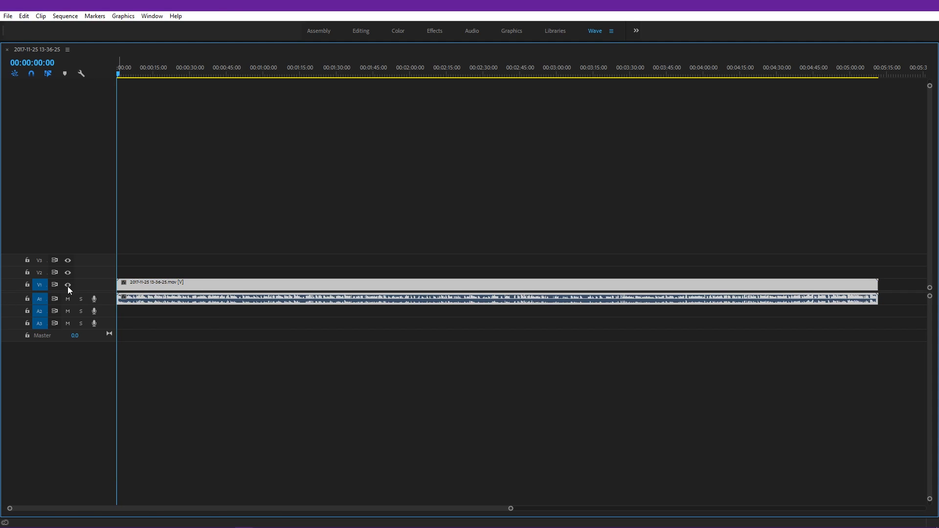
left_click(186, 333)
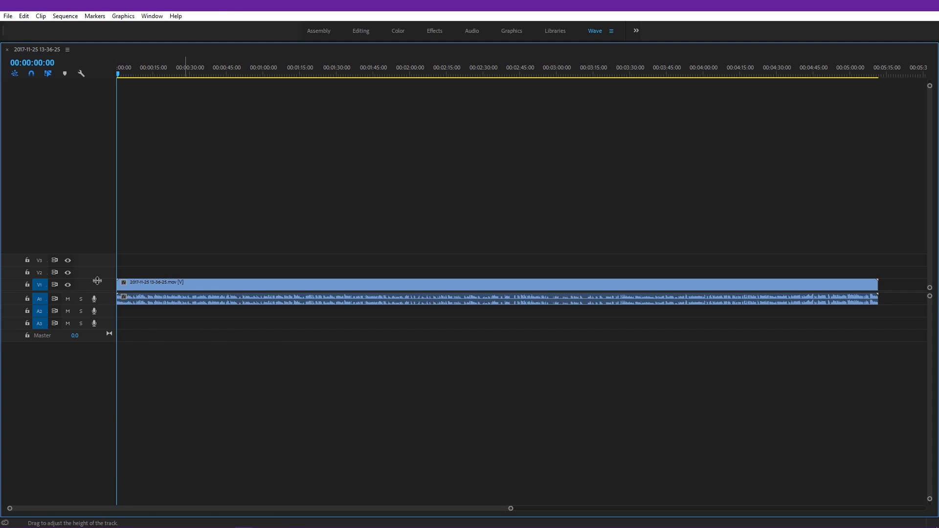
left_click_drag(97, 277, 96, 258)
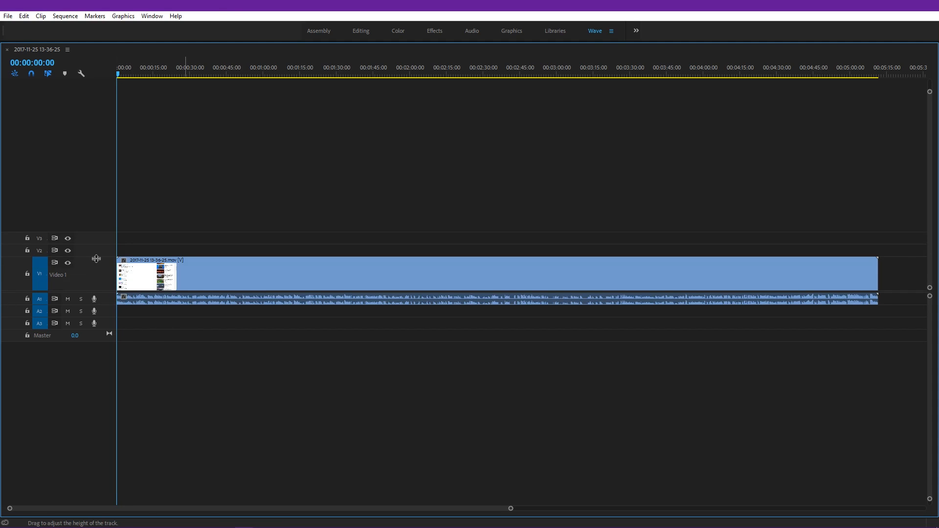
left_click(220, 271)
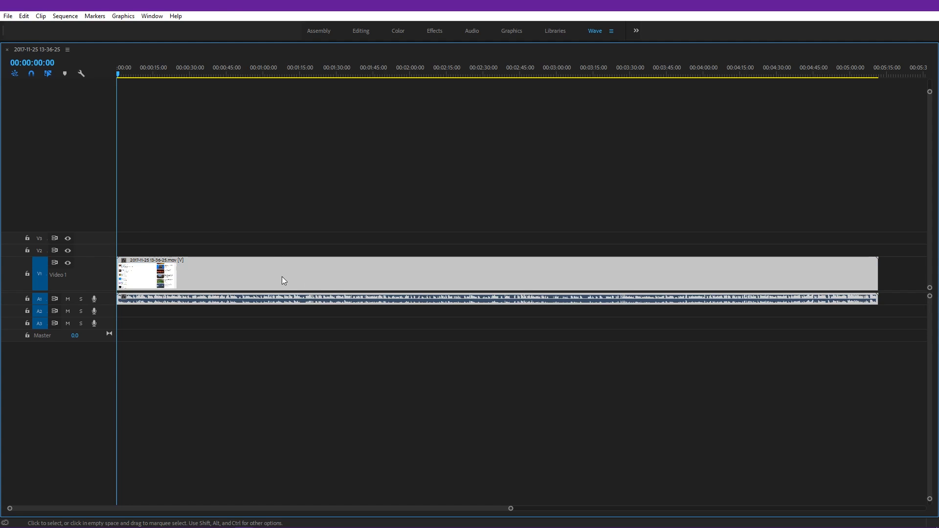
Switch the timeline's clip display to Continuous Video Thumbnails and deselect the clip.
left_click(67, 51)
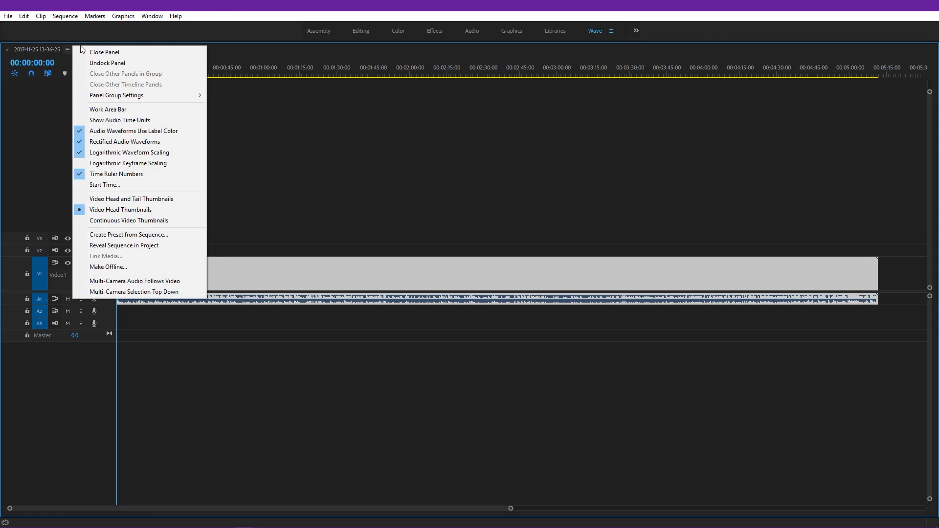
left_click(168, 221)
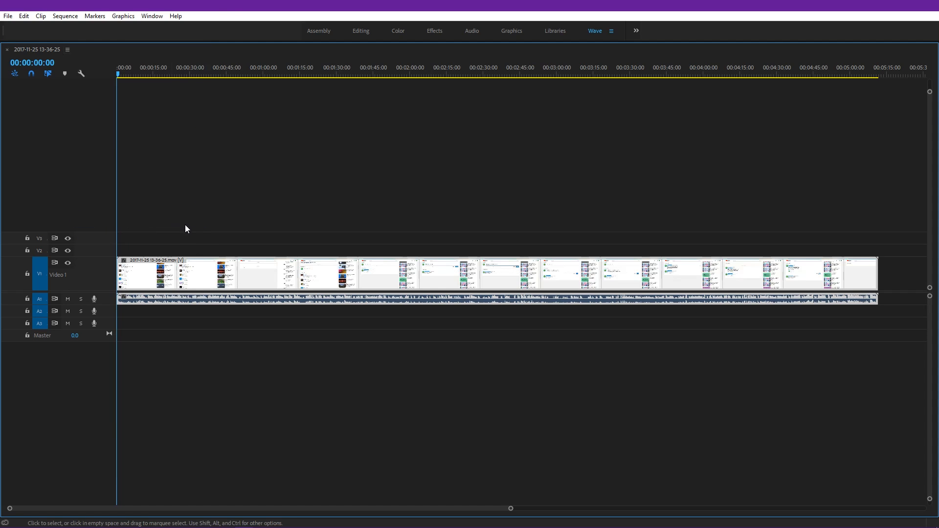
left_click(198, 289)
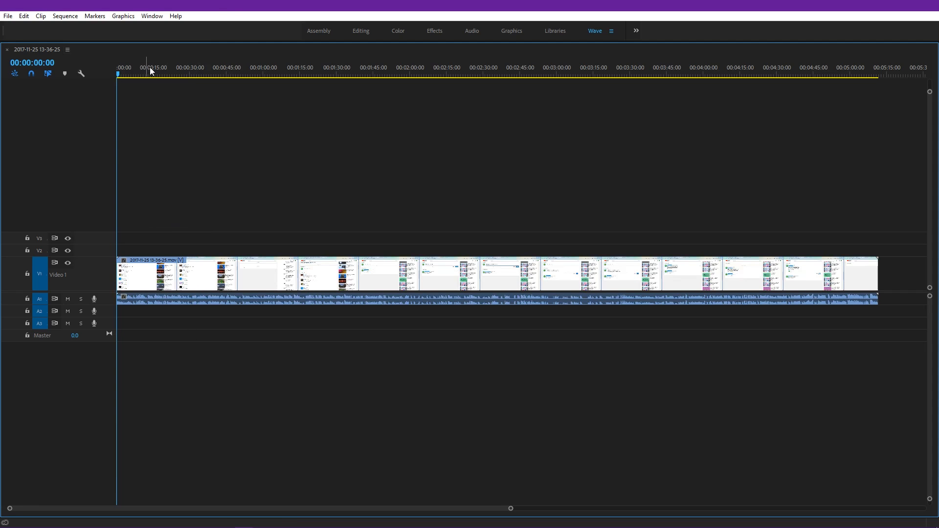
Move the playhead through the clip to 00:02:33:00 and 00:04:05:00, and return it to the sequence start.
left_click(491, 75)
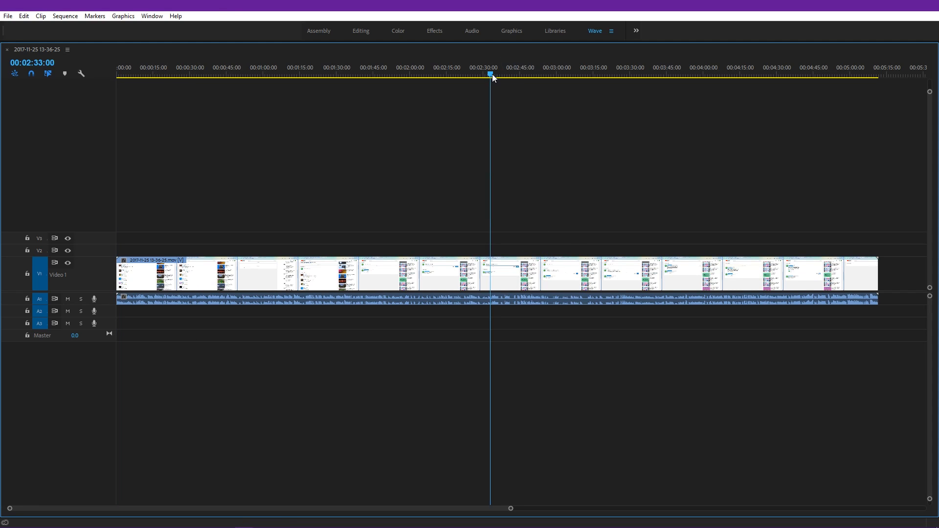
left_click(595, 58)
left_click(716, 58)
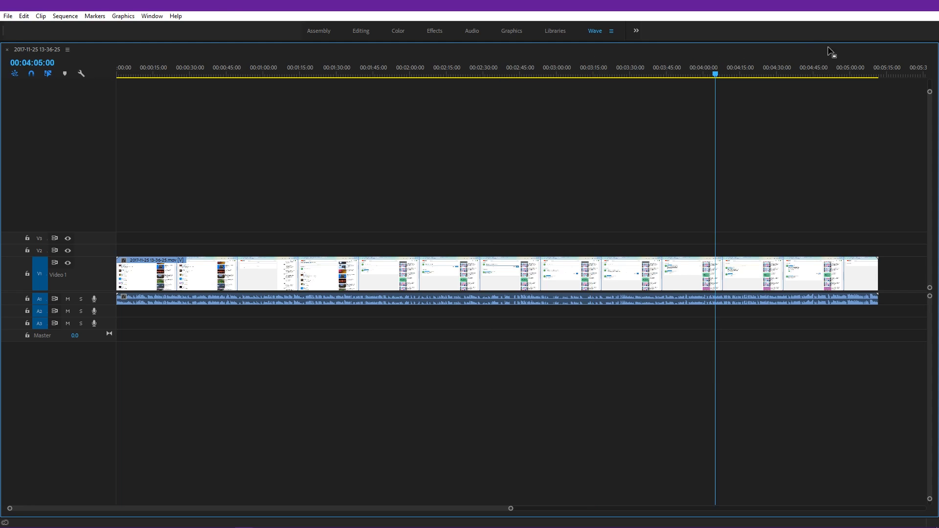
key("Home")
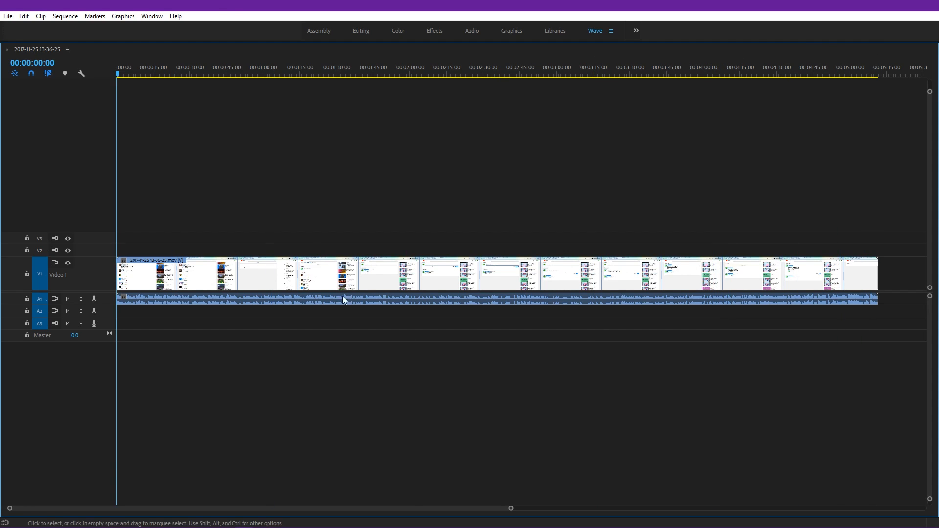
Collapse track V1 to its small height and restore the timeline to its normal panel size.
left_click_drag(100, 256, 99, 281)
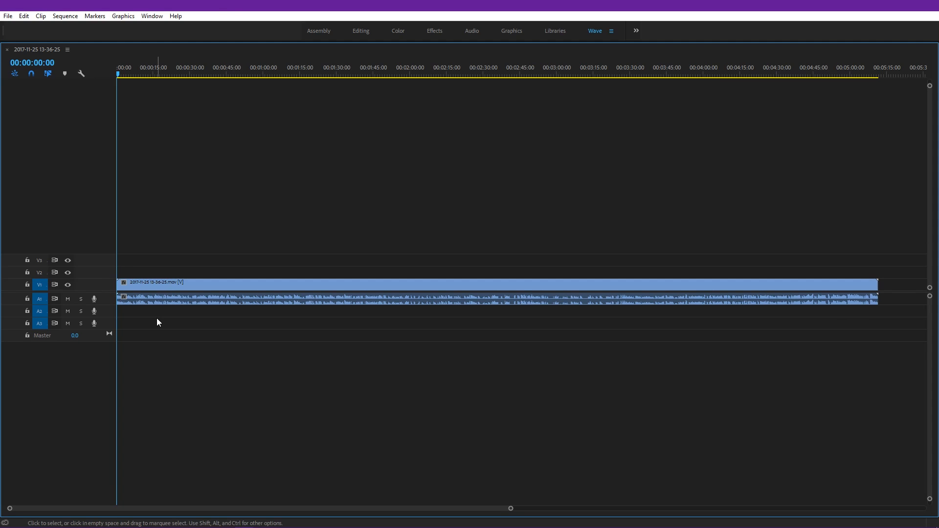
key("grave")
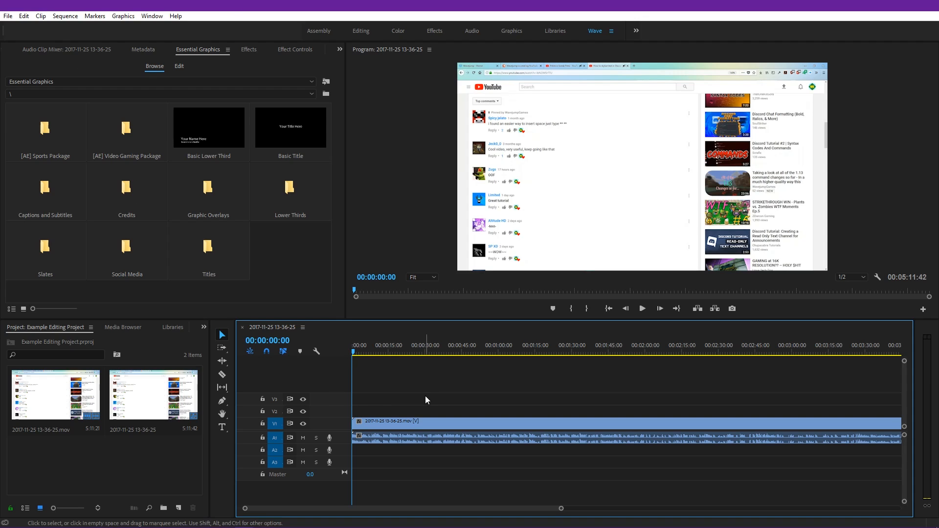
Import newintrodraft1.mp4 into the project and try placing it near the start of the sequence.
right_click(142, 453)
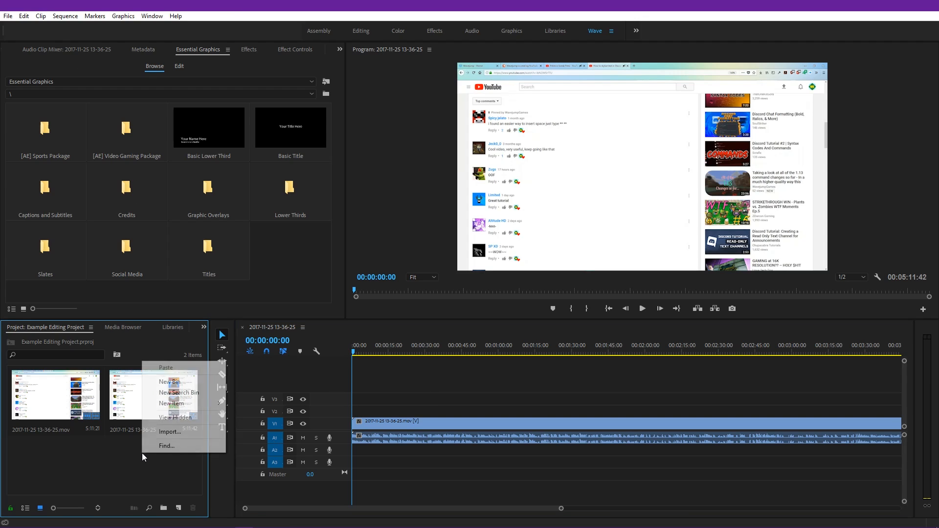
left_click(188, 432)
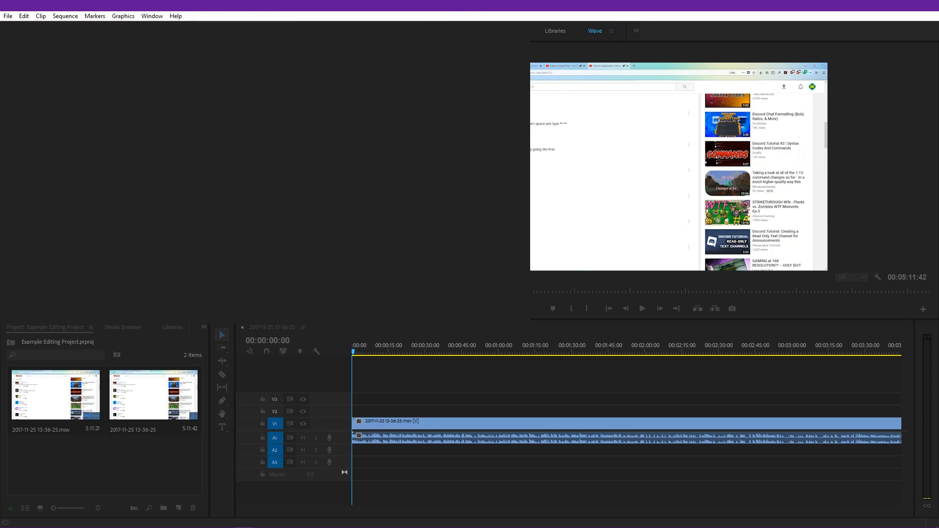
left_click_drag(39, 460, 399, 423)
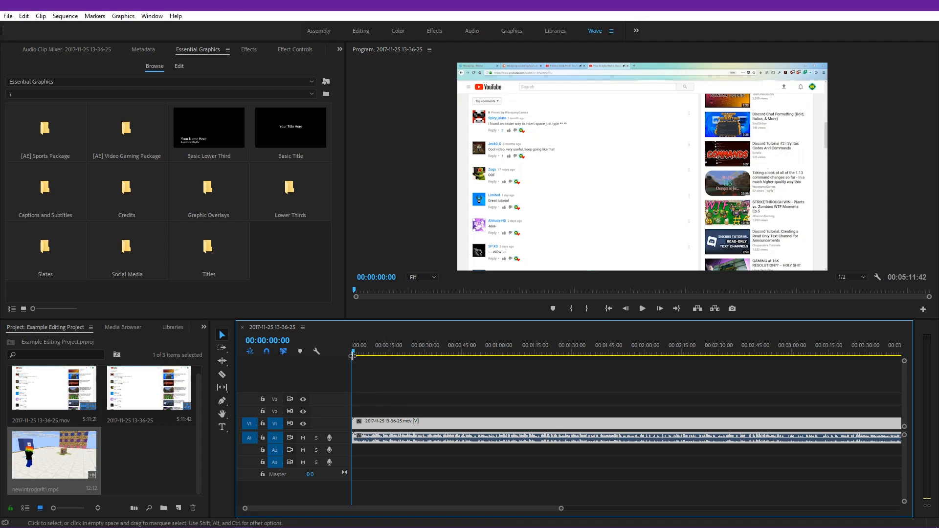
Step the playhead through the first minute of the sequence, from 00:00:14:36 to 00:01:00:00.
left_click(388, 353)
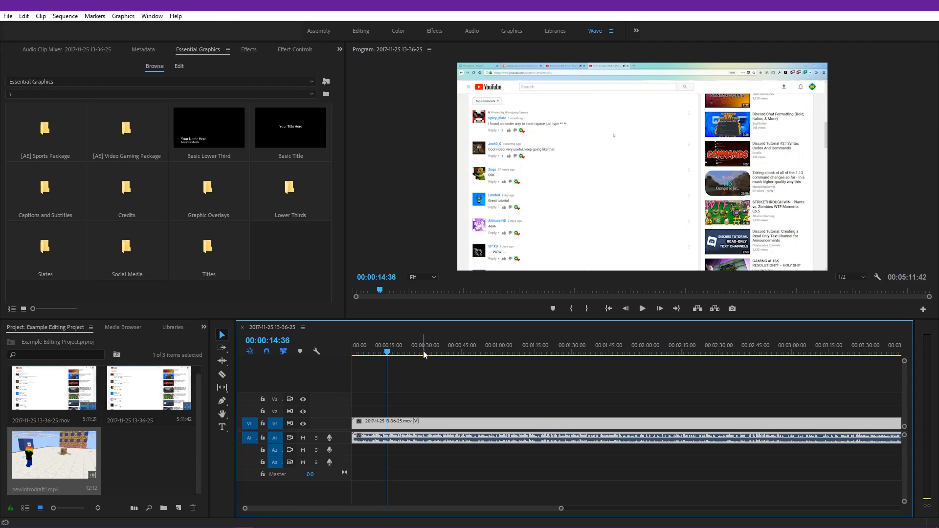
left_click(425, 352)
left_click(462, 354)
left_click(499, 354)
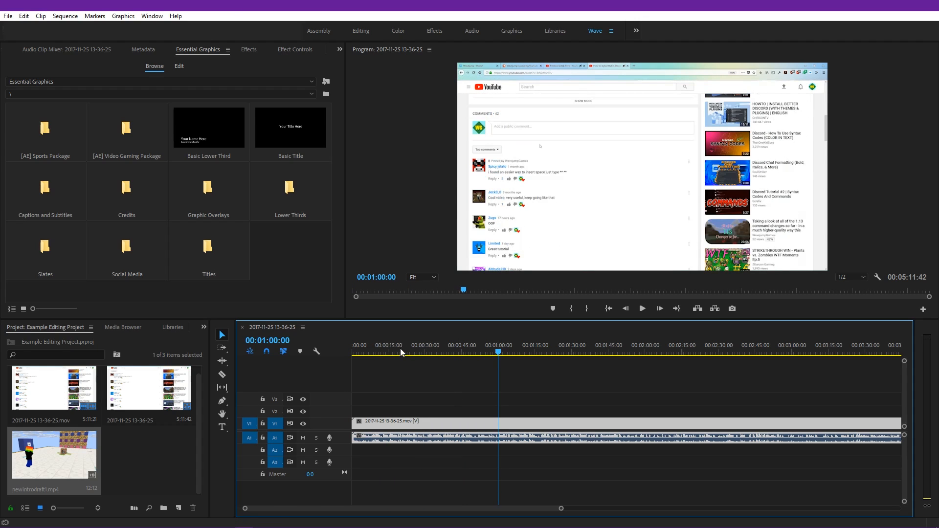
Return the playhead to the sequence start and shift the recording clip on V1 so it begins at about 00:00:04:41.
left_click(354, 352)
left_click(467, 389)
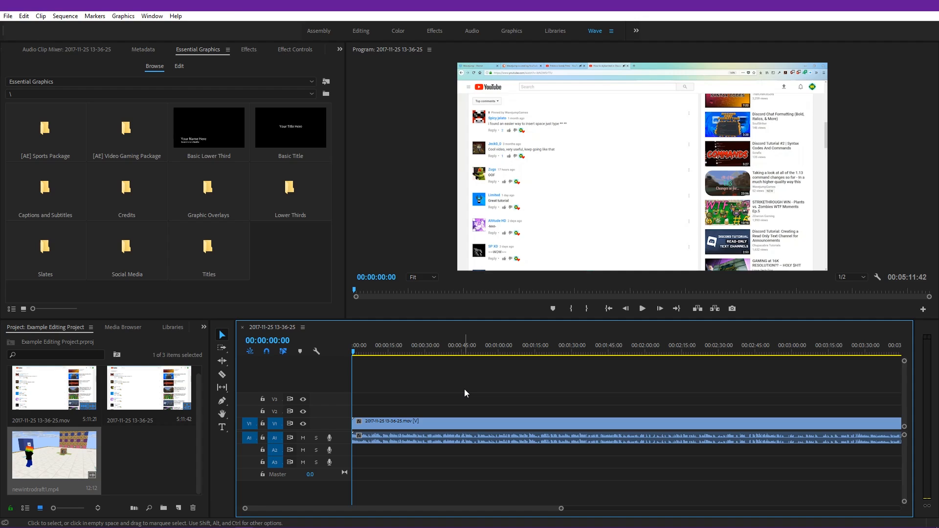
key("equal")
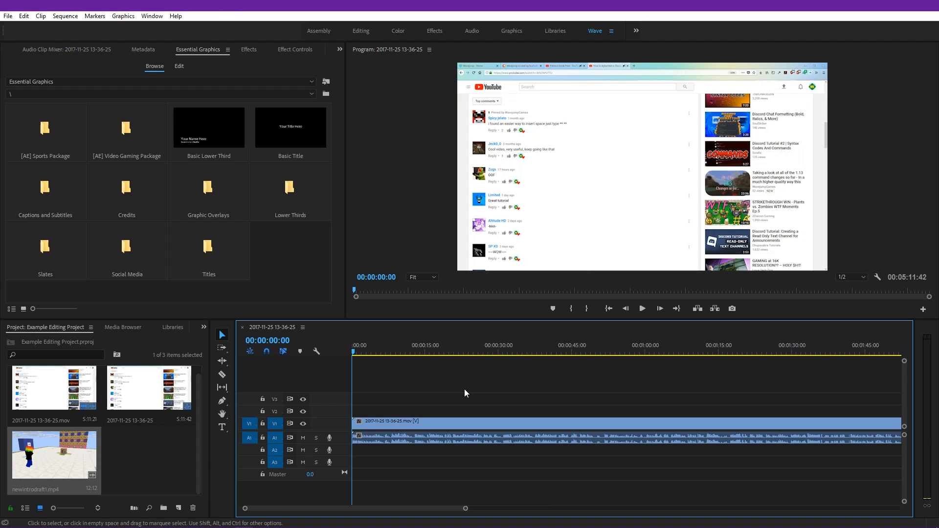
key("equal")
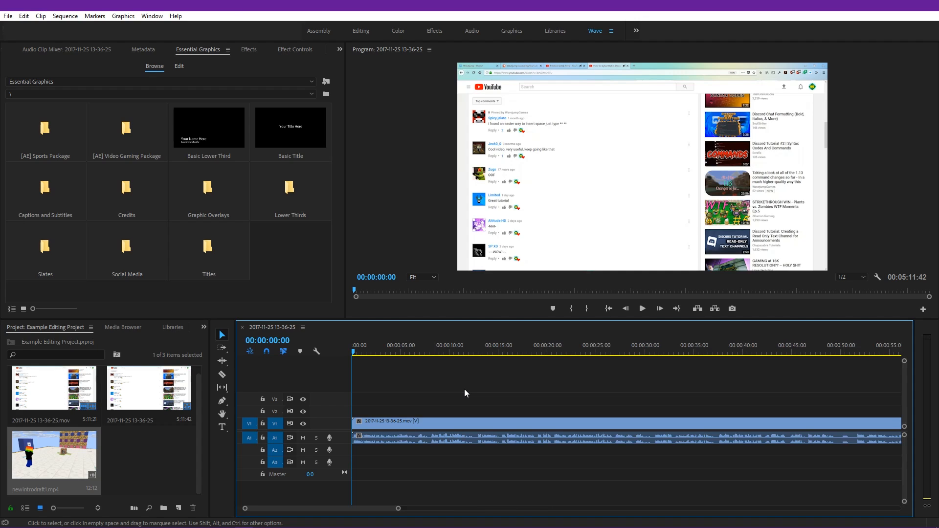
key("equal")
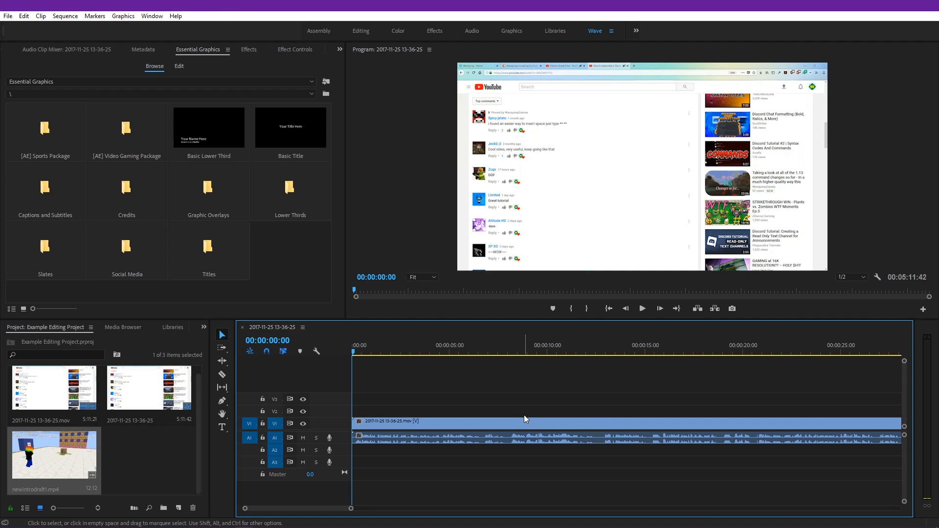
left_click(126, 450)
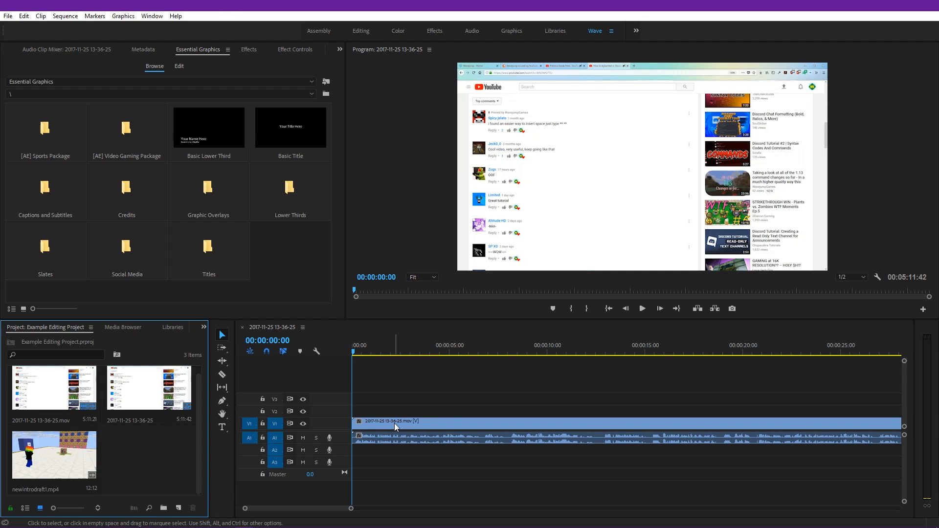
left_click_drag(397, 427, 487, 424)
Try placing newintrodraft1.mp4 on V1 at the sequence start, overlapping the beginning of the recording, and undo the placement.
left_click_drag(54, 447, 358, 427)
left_click_drag(599, 344, 589, 346)
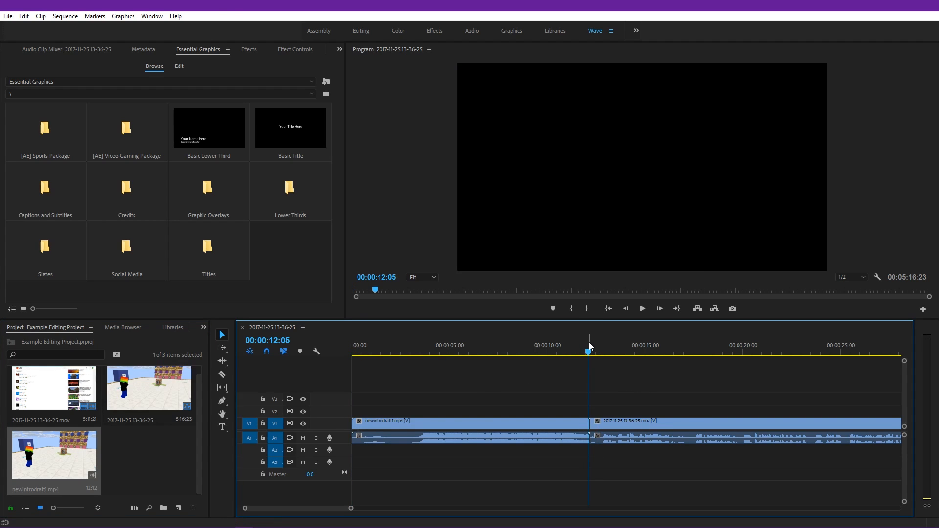
key("ctrl+z")
Place newintrodraft1.mp4 on V2 and A2 at the sequence start, preview it, and move the recording to begin where the intro ends.
left_click_drag(35, 457, 353, 414)
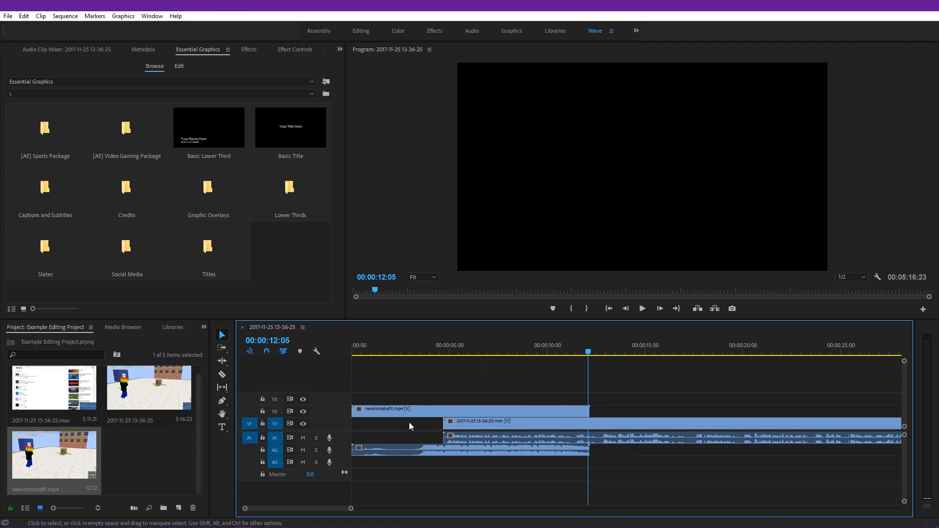
left_click(412, 342)
key("space")
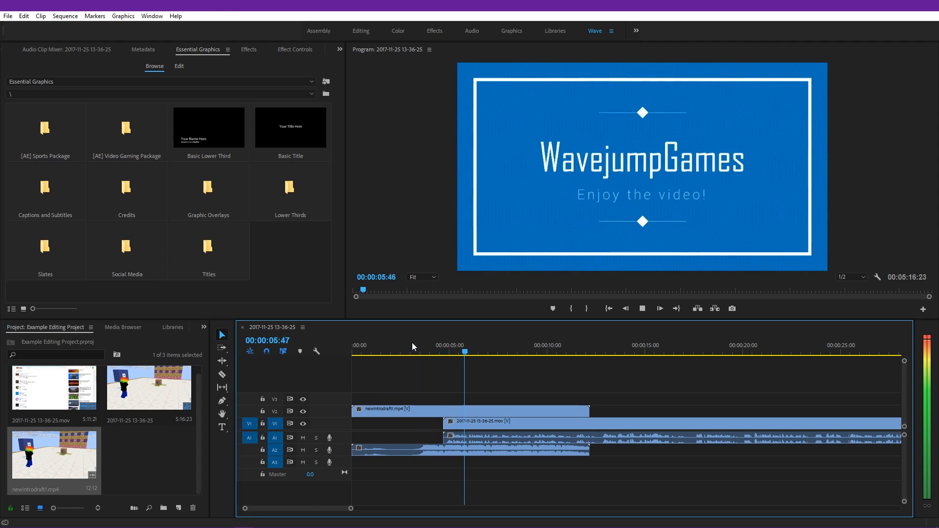
key("space")
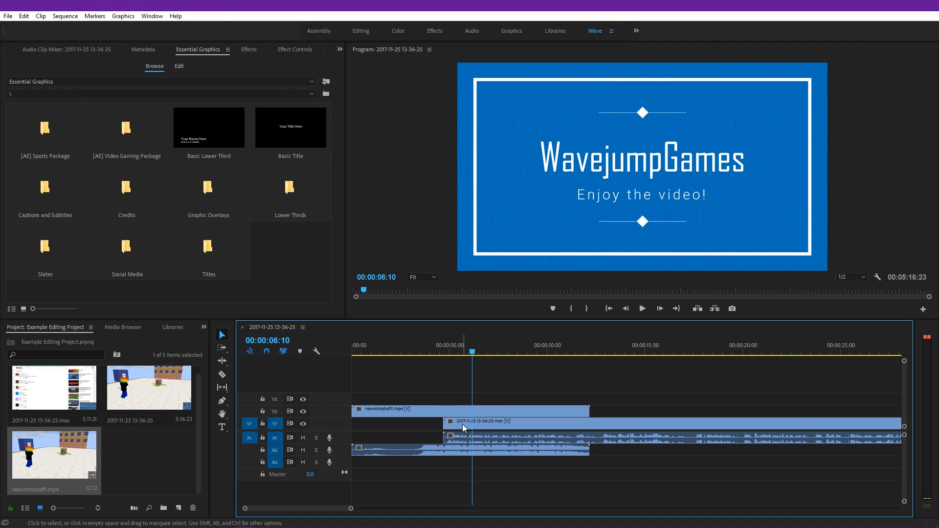
left_click_drag(459, 425, 611, 430)
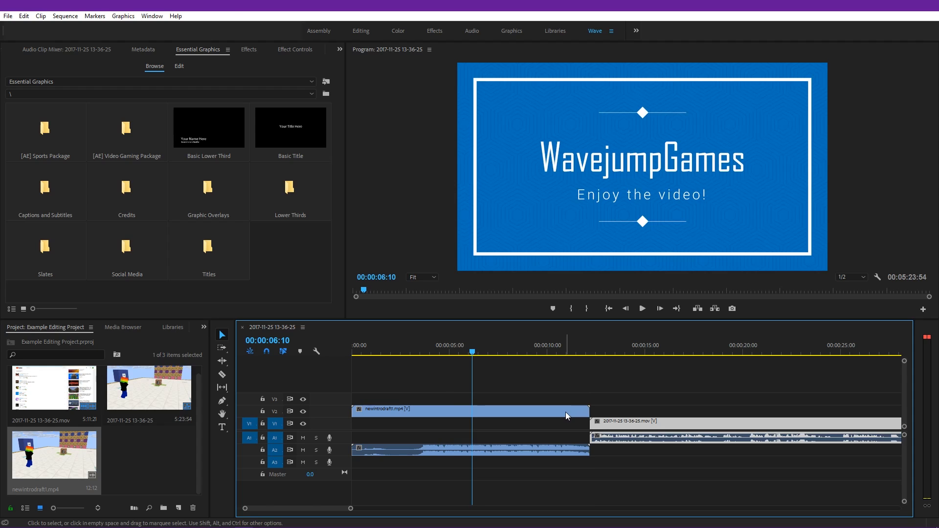
Unlink the intro clip's video from its audio and check that the audio can be selected separately.
left_click(503, 415)
right_click(502, 415)
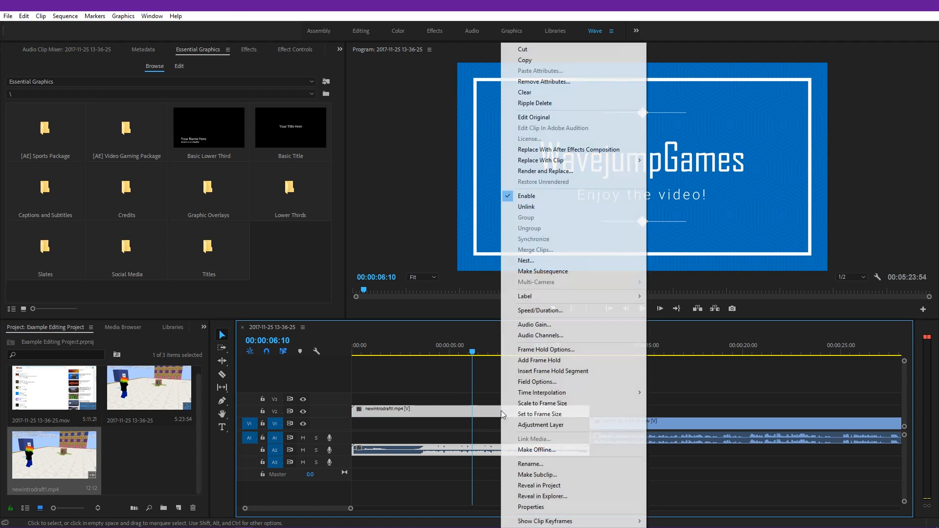
left_click(563, 207)
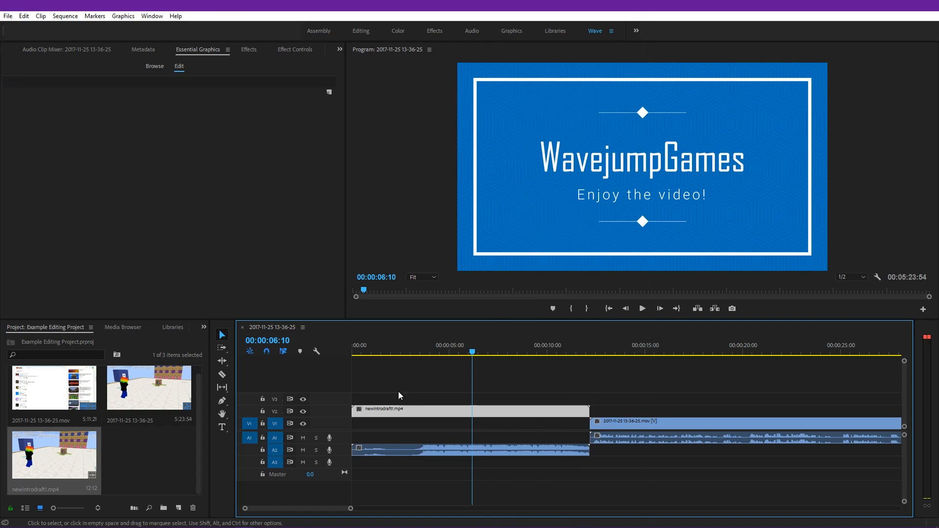
left_click(424, 347)
left_click(462, 436)
left_click(459, 452)
left_click(617, 473)
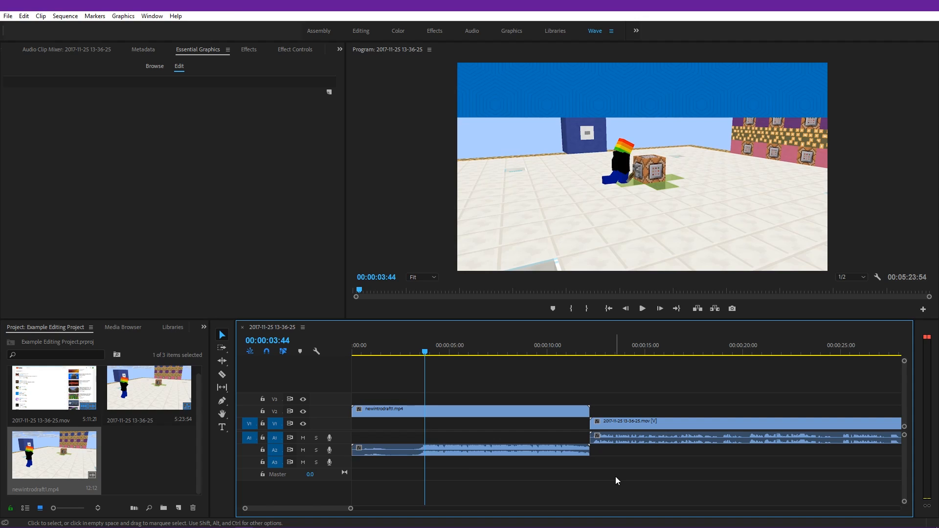
Expand track V2 and trim the end of the intro video to about 00:00:07:00, leaving its audio at full length.
left_click(413, 353)
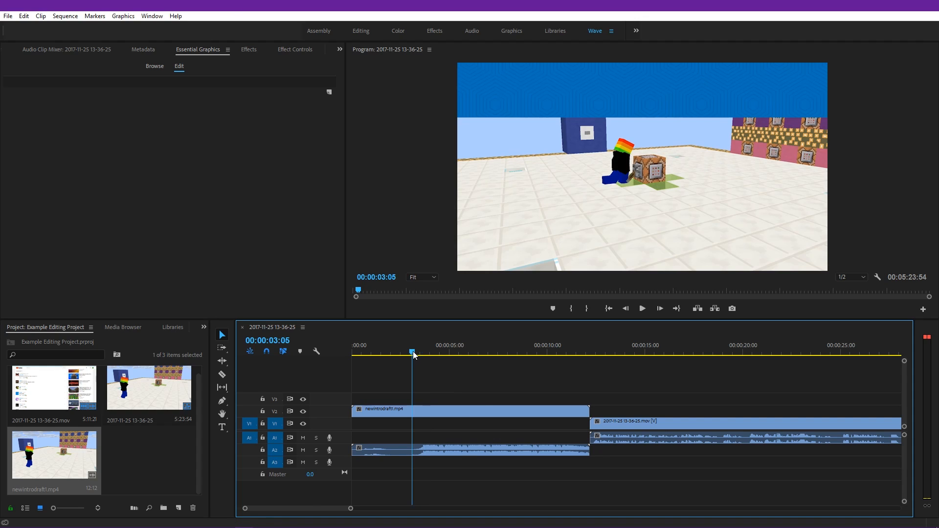
left_click(409, 353)
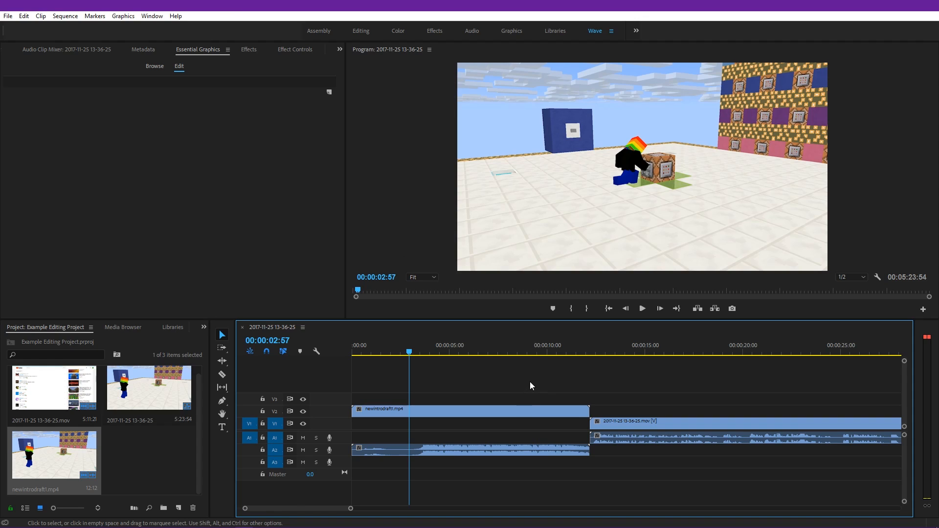
left_click(529, 353)
mouse_move(530, 354)
left_mouse_down()
mouse_move(555, 353)
mouse_move(482, 354)
mouse_move(527, 351)
mouse_move(518, 353)
left_mouse_up()
left_click_drag(338, 406, 335, 392)
left_click_drag(500, 354, 511, 359)
left_click_drag(589, 405, 490, 403)
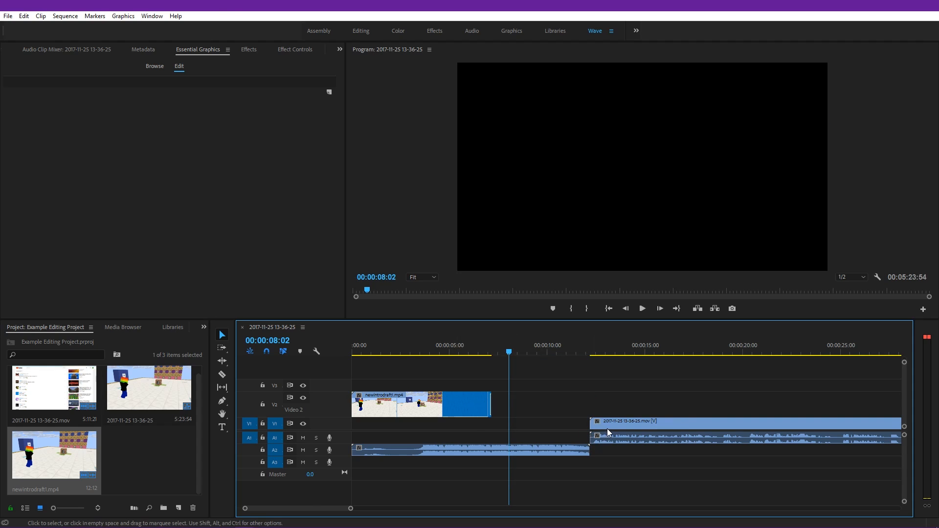
Move the recording against the trimmed intro video's end, place both video clips on V1, and set the playhead to 00:00:01:15.
left_click_drag(606, 427, 505, 402)
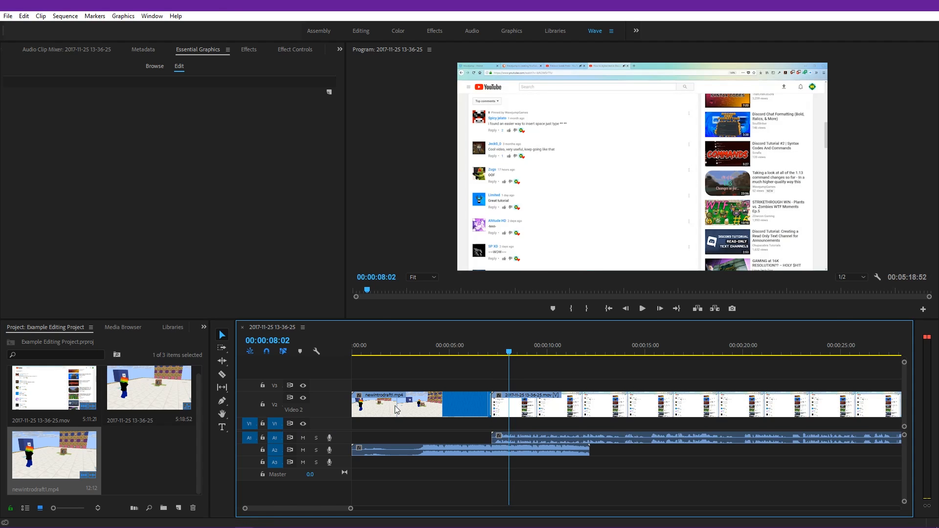
left_click_drag(511, 417, 537, 424)
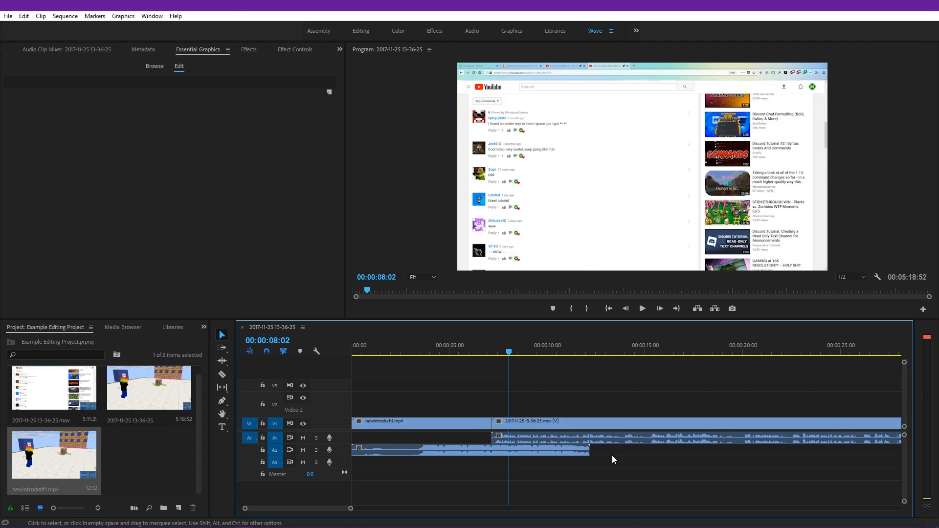
left_click_drag(452, 346, 376, 377)
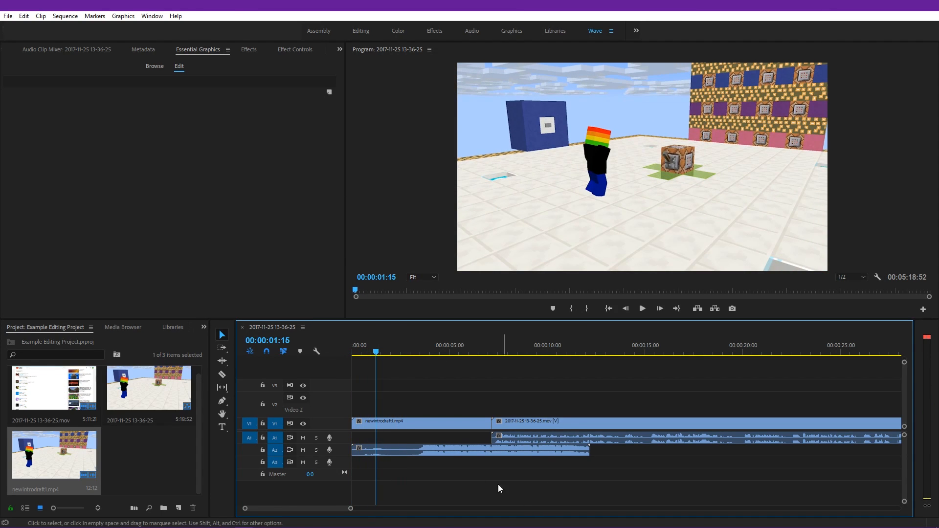
Expand track A2 and adjust the intro audio's gain by -10 dB.
left_click(450, 447)
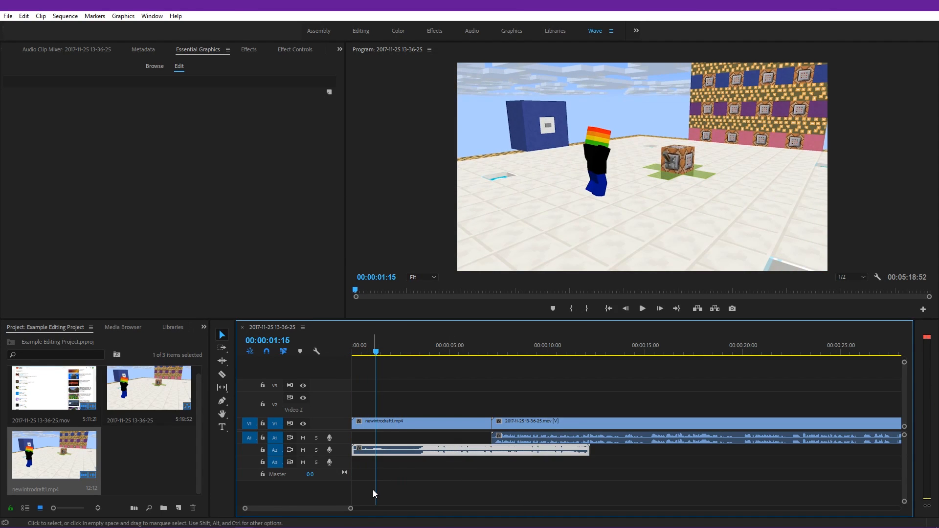
left_click_drag(339, 455, 339, 491)
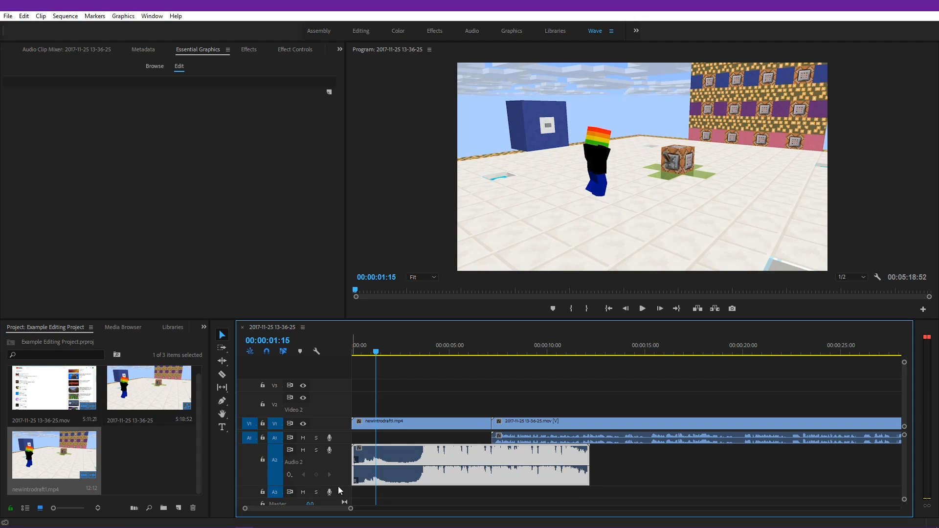
left_click(410, 419)
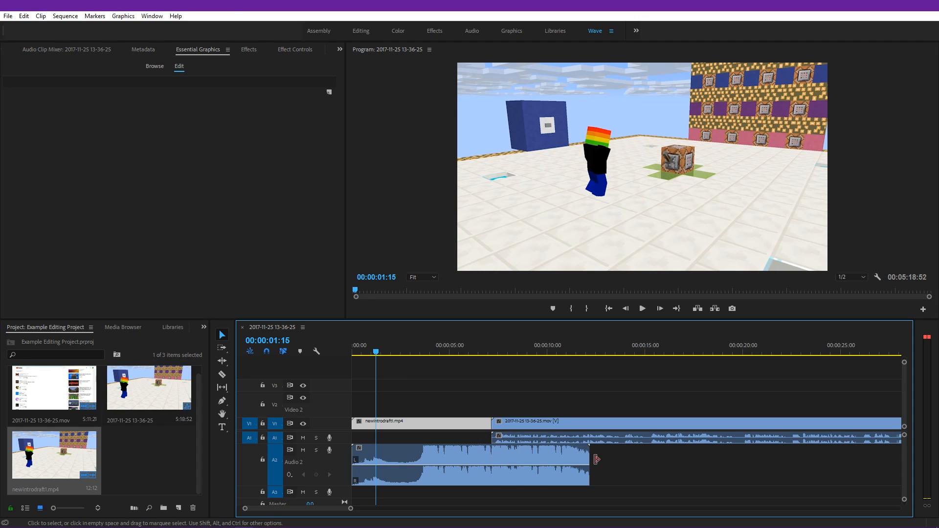
right_click(468, 453)
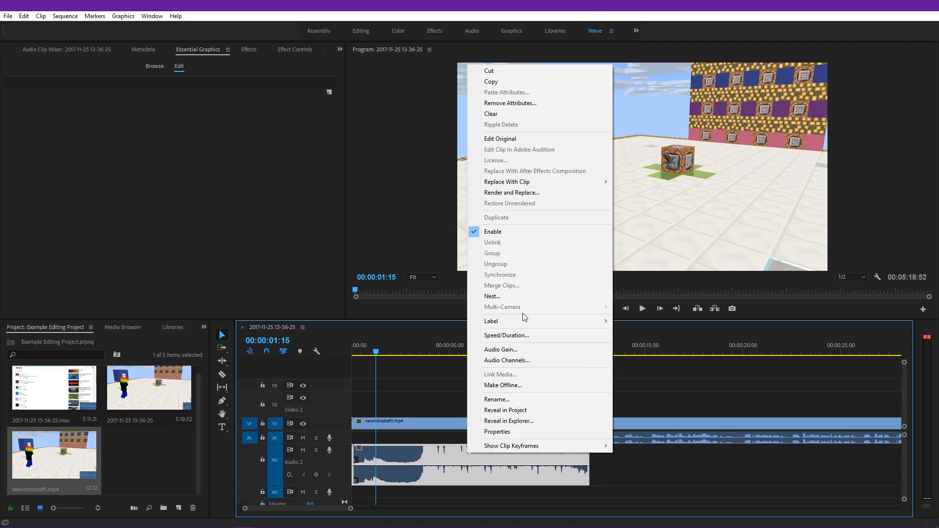
left_click(524, 349)
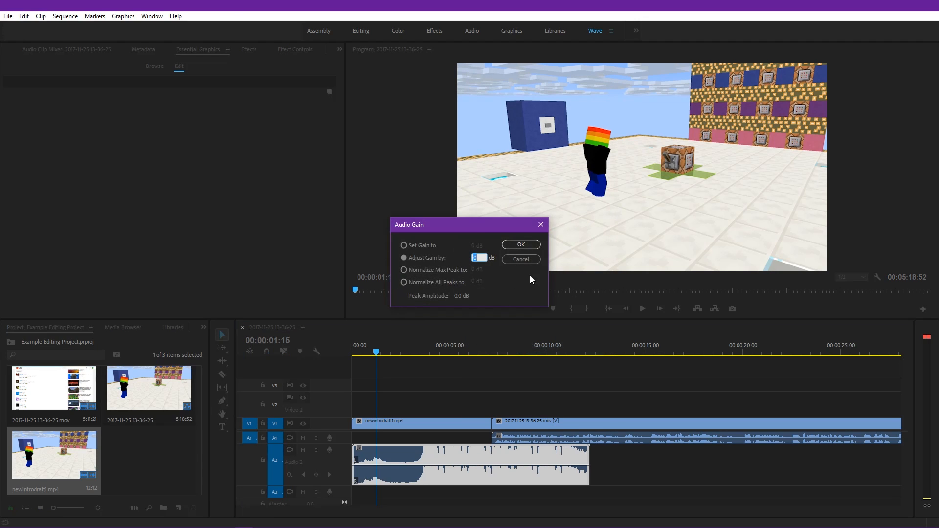
type("-10")
key("Return")
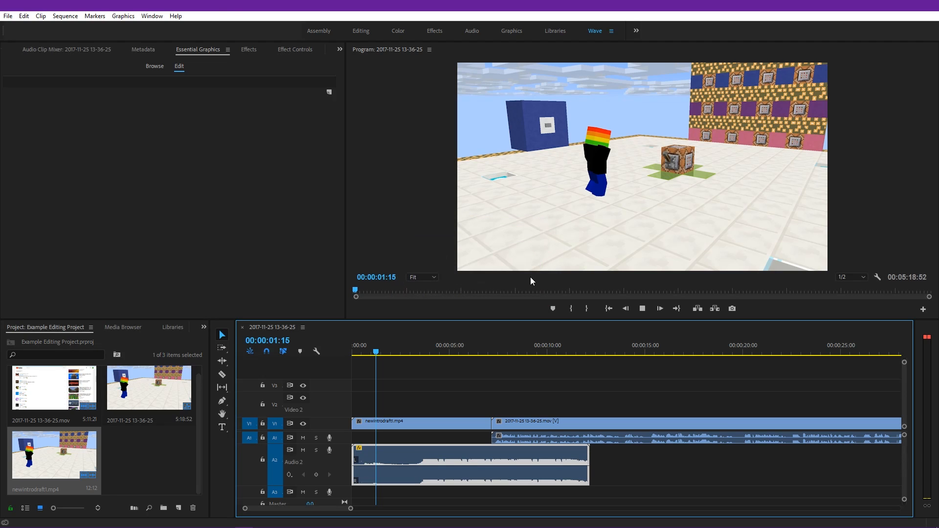
Play the sequence from the intro into the recording to hear the audio balance, and expand track A1 to show its waveform.
key("space")
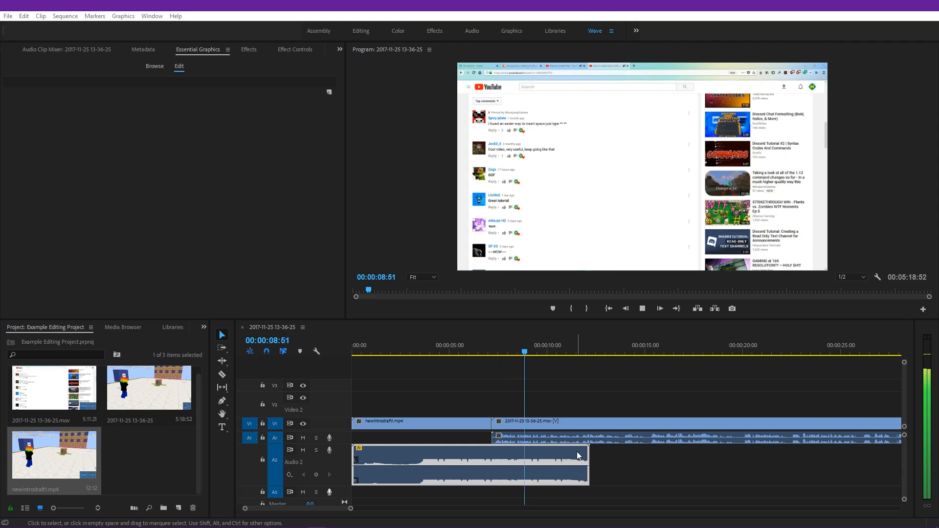
left_click(622, 461)
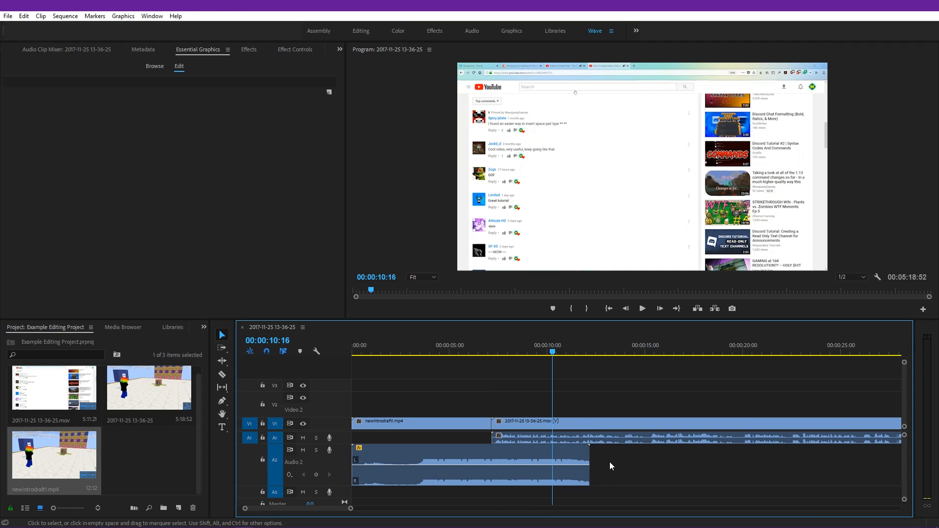
left_click(515, 447)
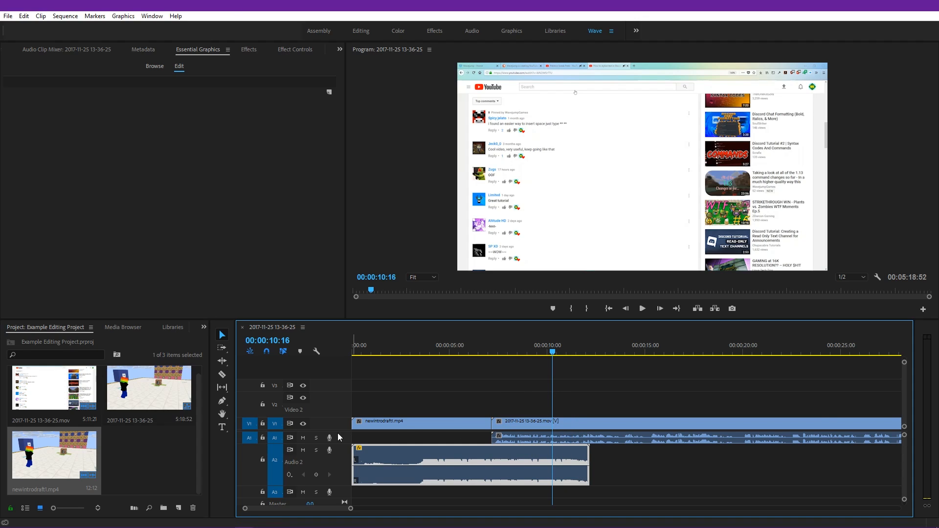
left_click_drag(341, 444, 340, 459)
scroll(408, 433, "down", 2)
scroll(408, 432, "up", 1)
scroll(407, 432, "up", 1)
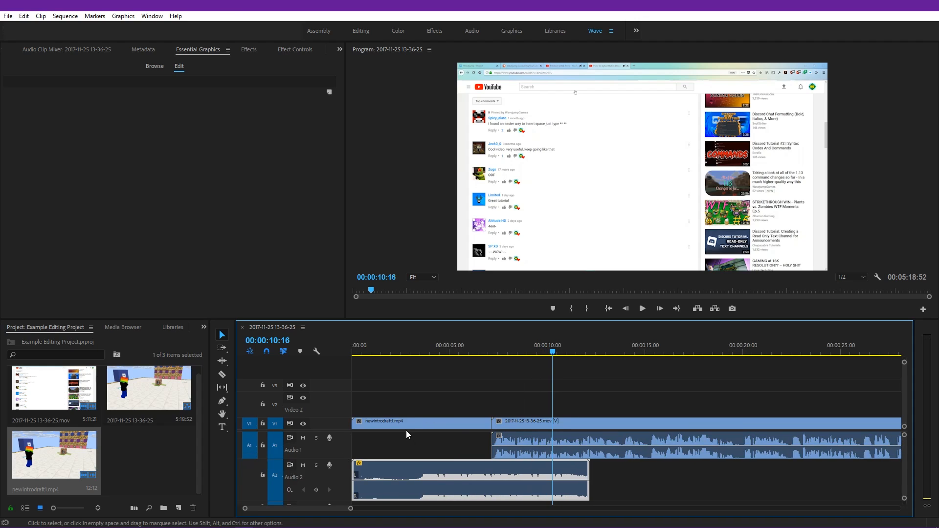
left_click(626, 487)
left_click(339, 49)
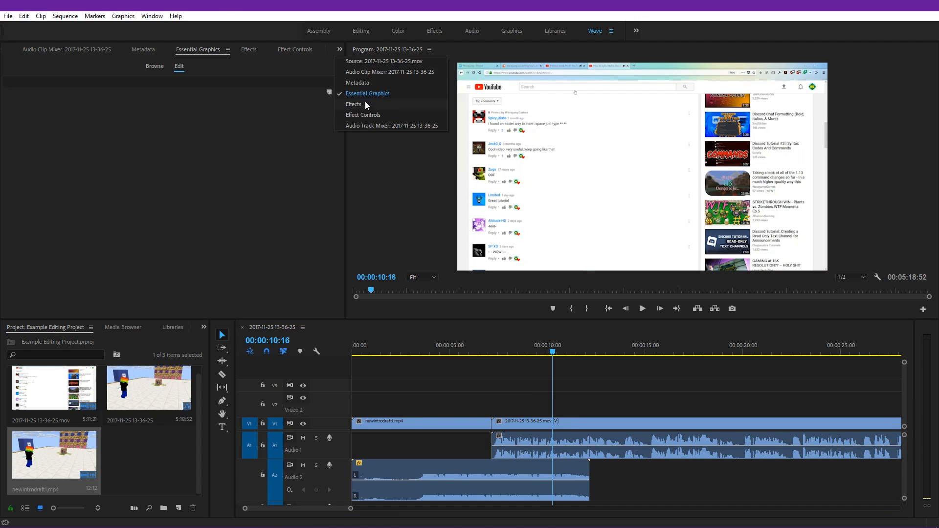
left_click(366, 126)
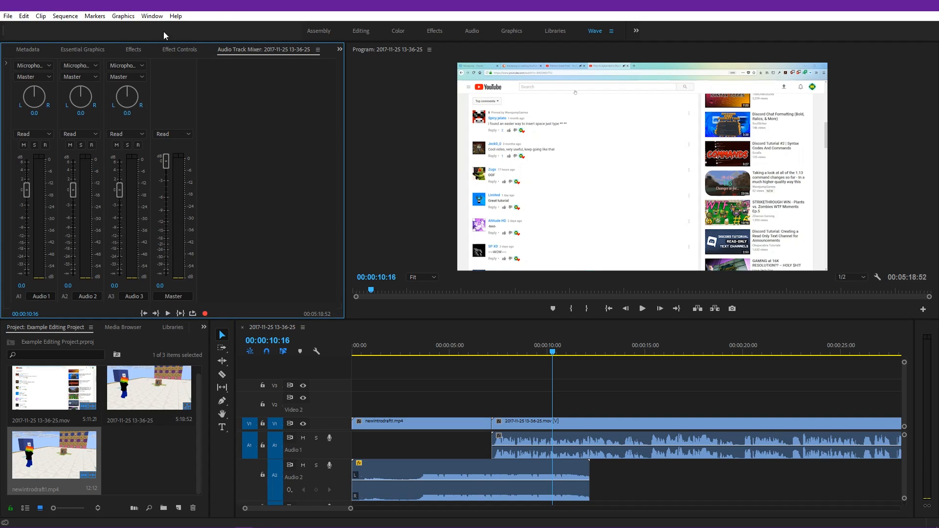
left_click(147, 16)
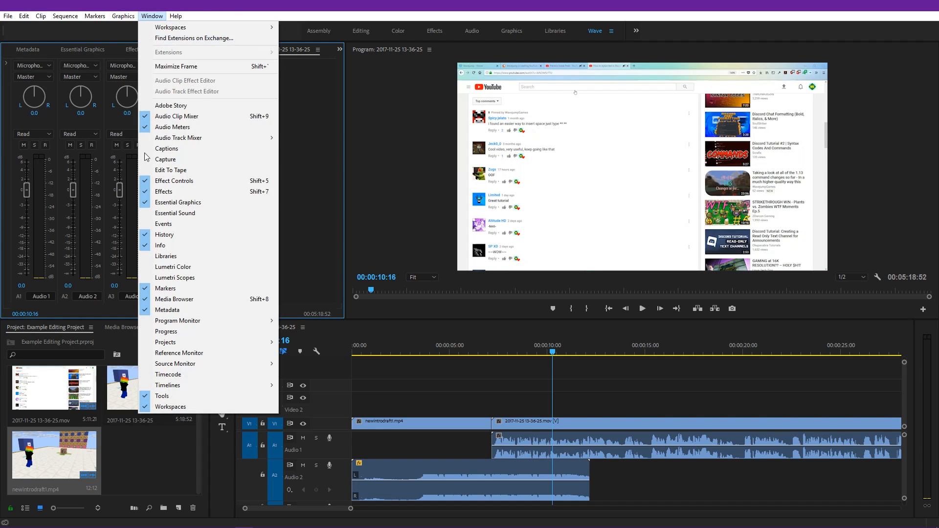
left_click(326, 172)
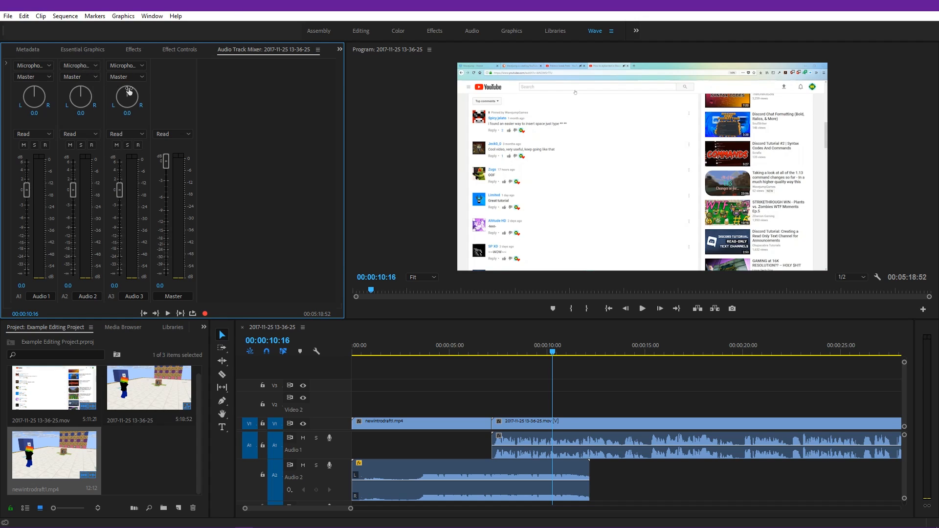
Set the Audio 2 track's volume to -12.7 dB and play from the intro into the recording to hear it.
left_click(524, 463)
left_click(485, 351)
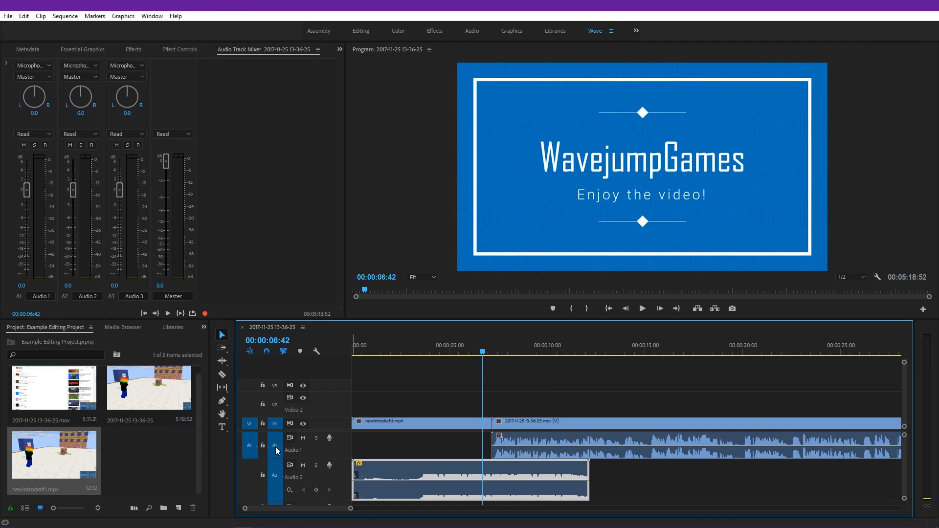
double_click(90, 294)
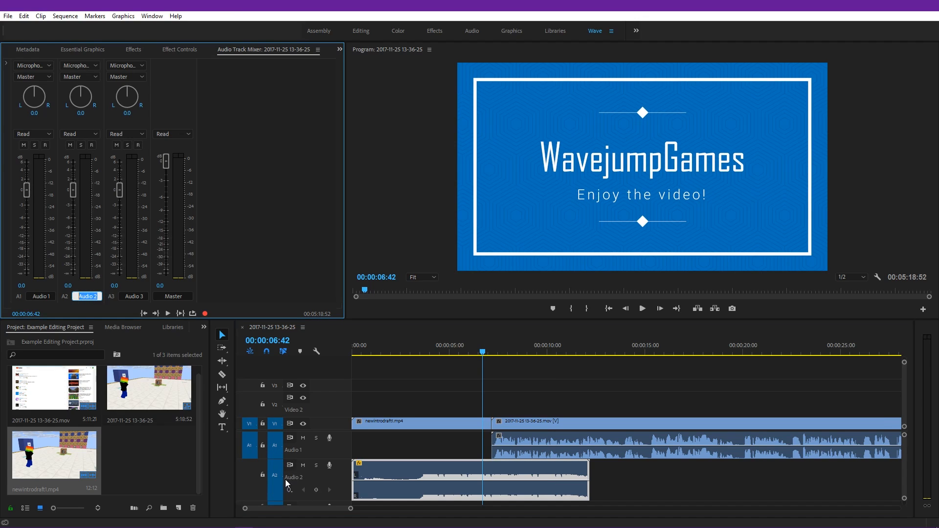
left_click_drag(73, 191, 73, 238)
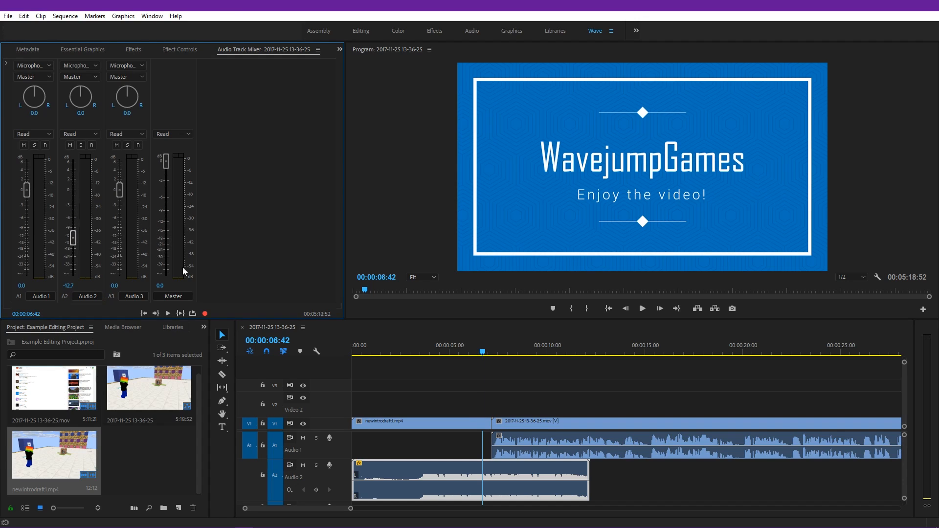
left_click(433, 339)
key("space")
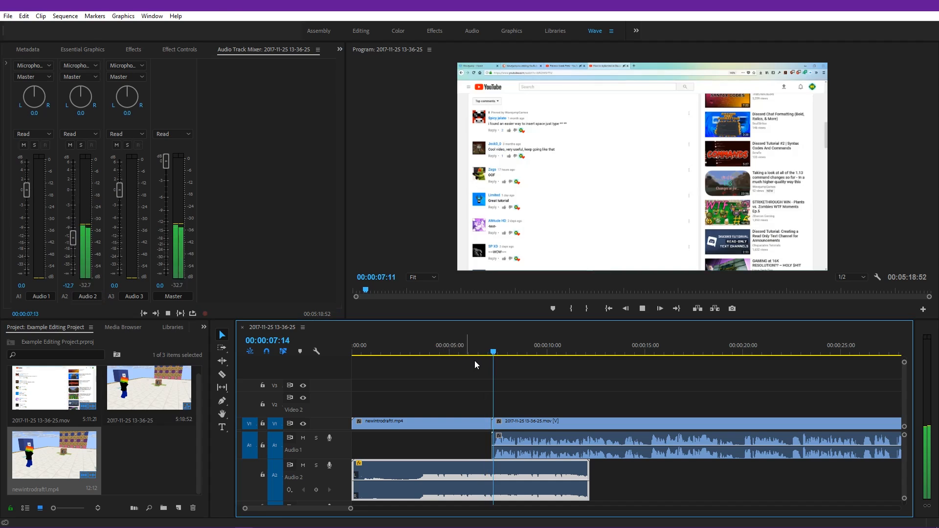
Return the playhead to the start of the sequence and set the Audio 2 track's volume to -5.9 dB.
left_click_drag(468, 351, 348, 349)
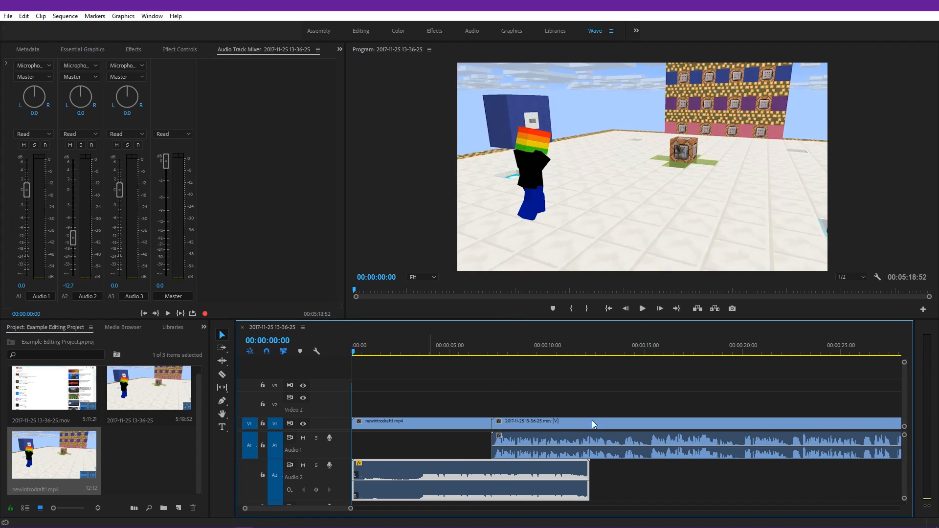
left_click(691, 474)
left_click_drag(72, 234, 73, 213)
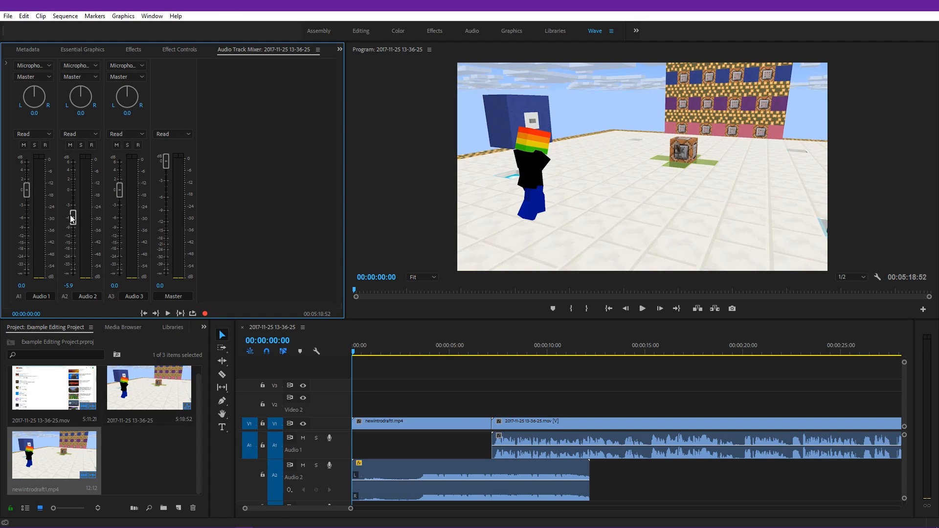
left_click(439, 373)
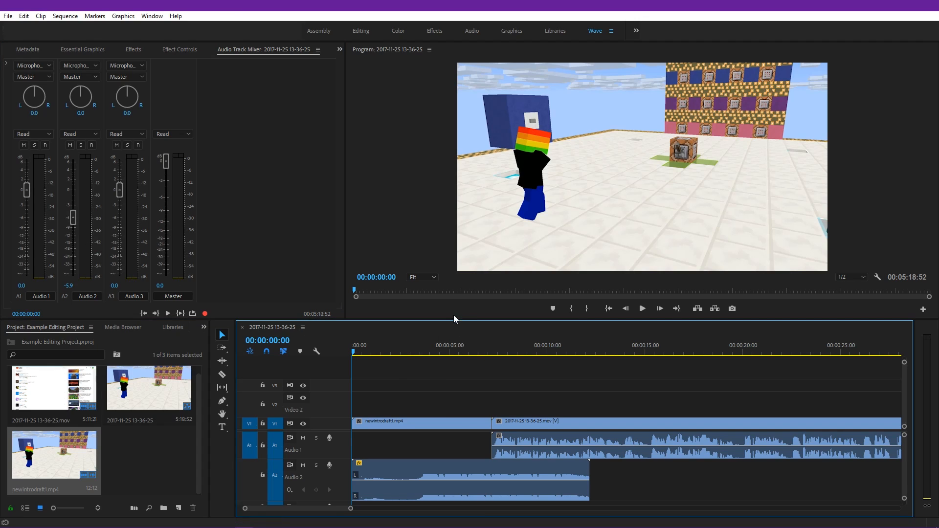
Add an Exponential Fade to the end of the intro audio on A2, and extend it back to just before the recording's start.
left_click(134, 50)
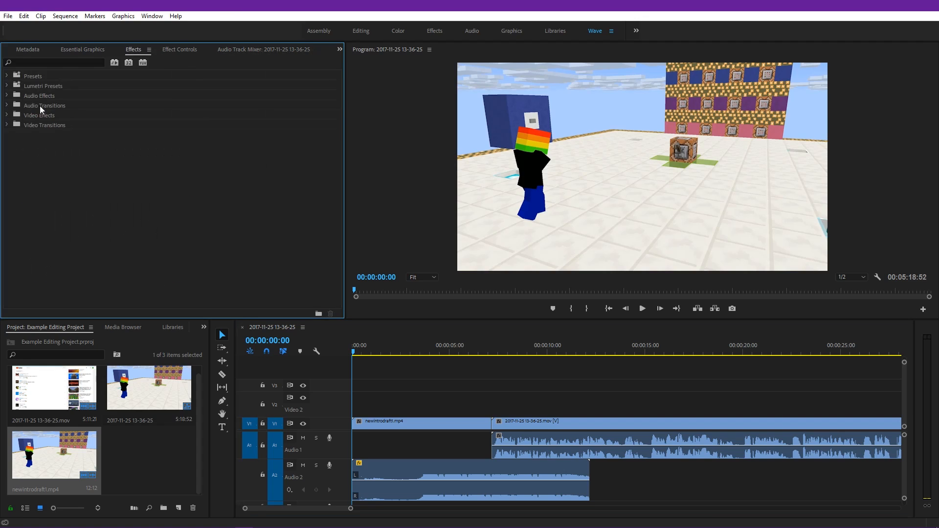
key("grave")
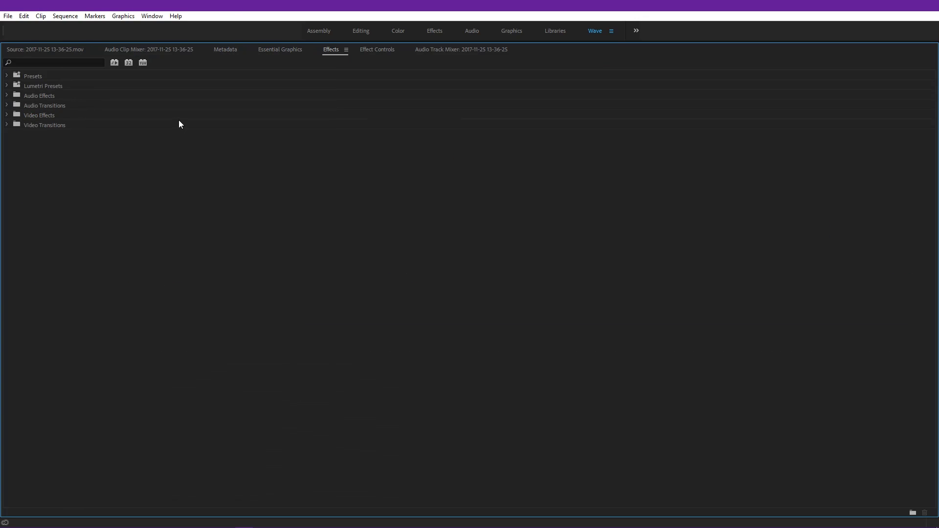
left_click(7, 105)
left_click(12, 115)
key("grave")
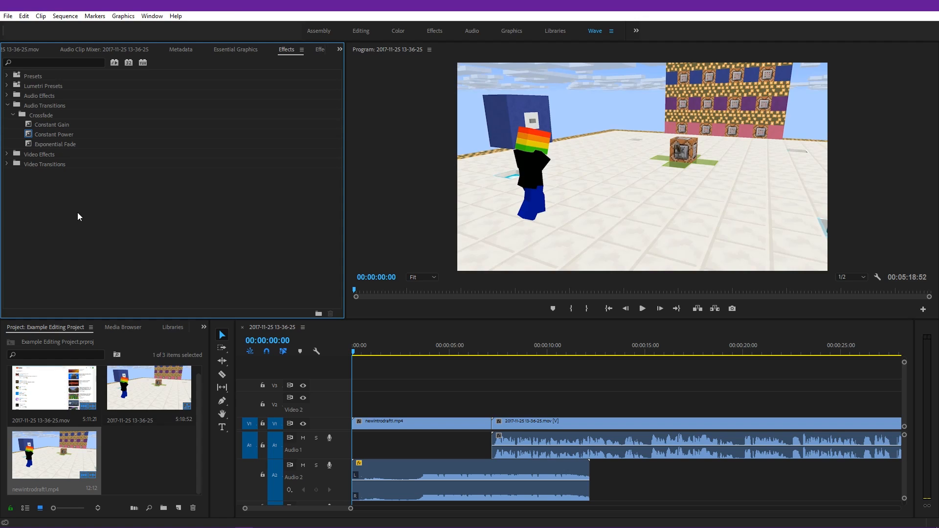
left_click_drag(55, 142, 578, 473)
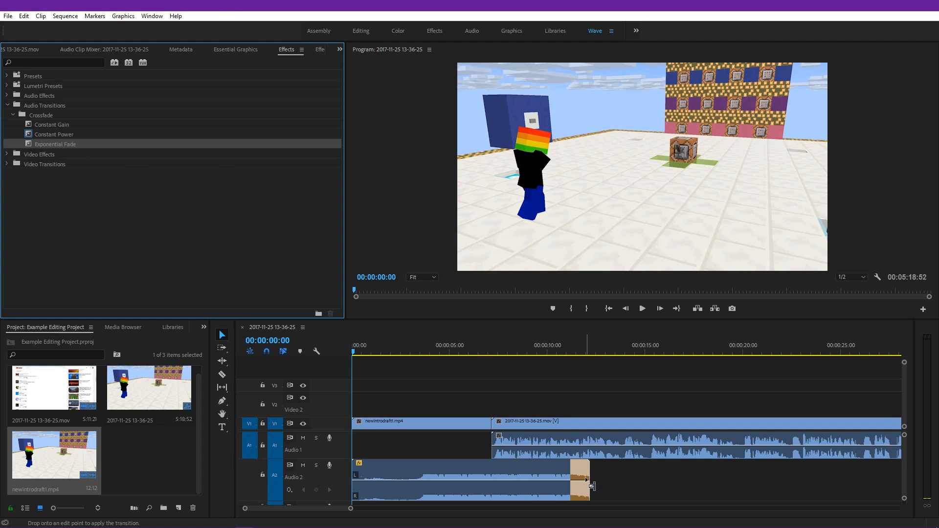
left_click_drag(571, 479, 477, 473)
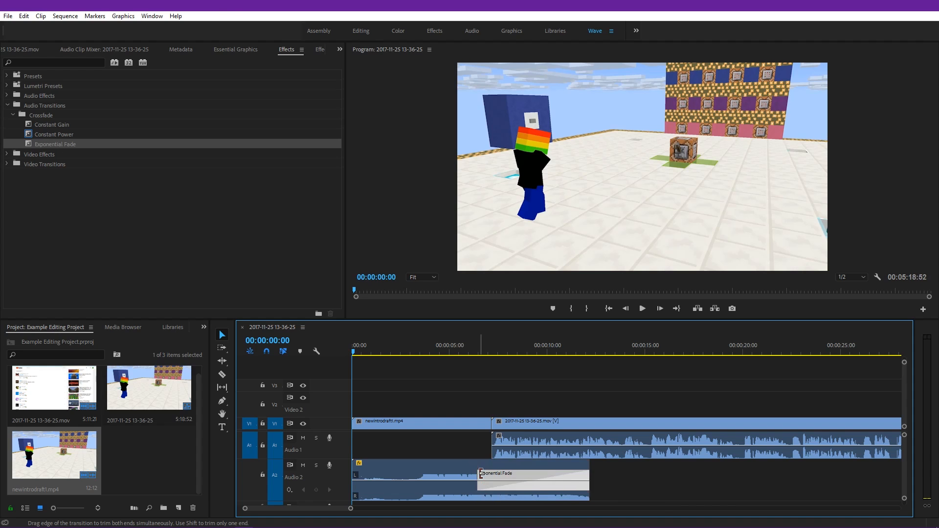
Play the sequence from 00:00:00:33 into the recording to check the audio fade, with the program monitor temporarily enlarged.
left_click(465, 351)
left_click_drag(464, 352, 363, 385)
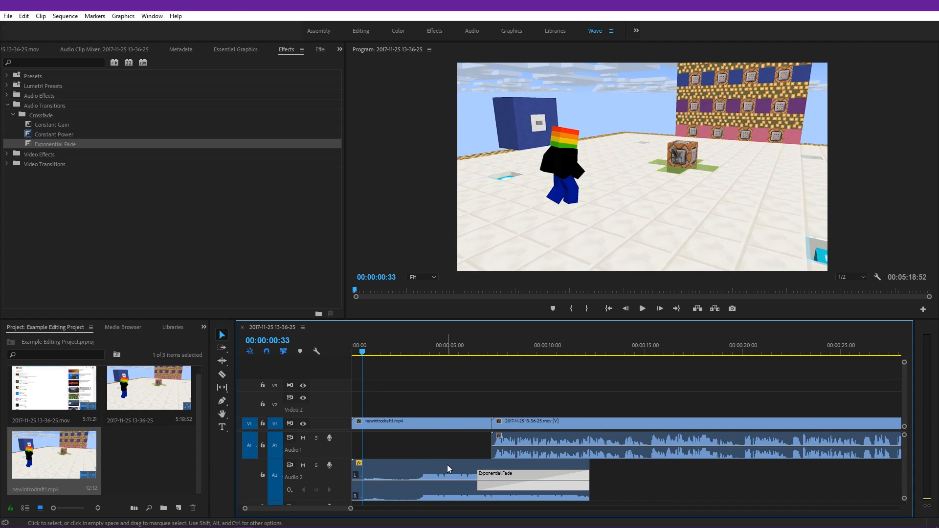
key("space")
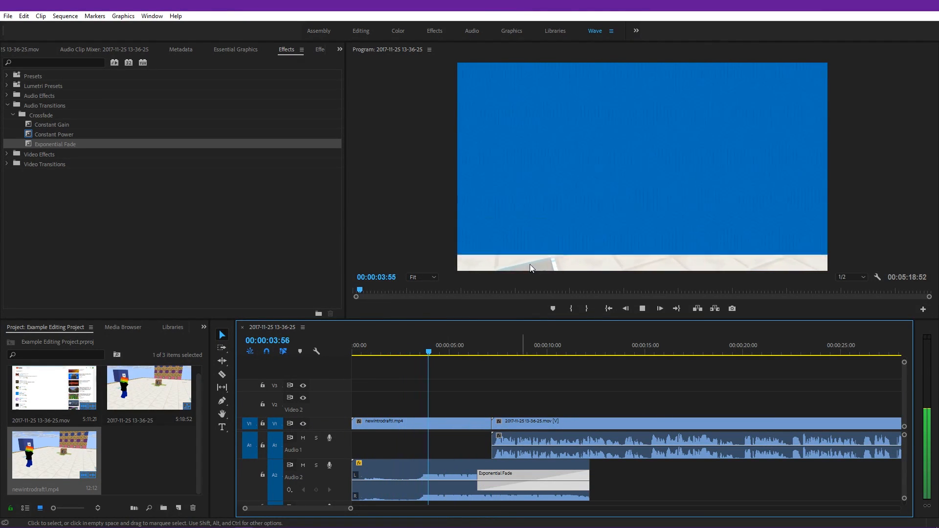
key("grave")
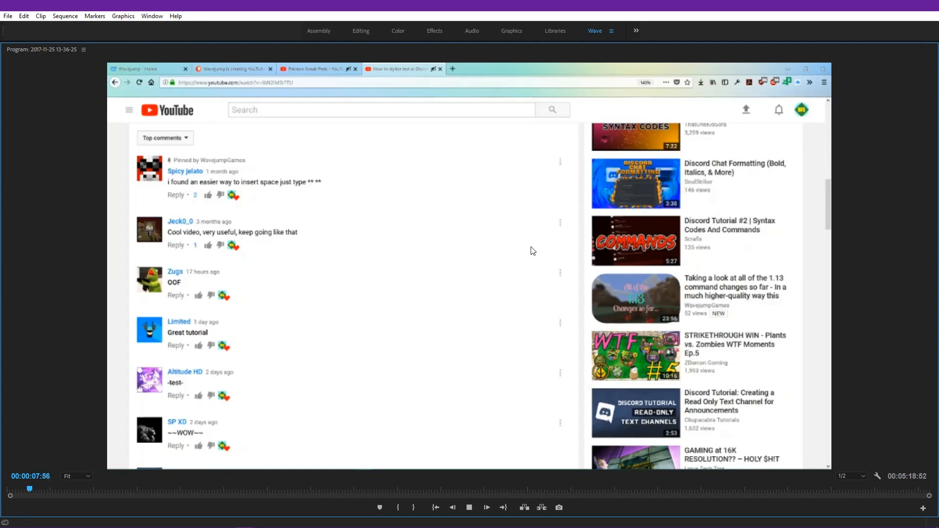
key("space")
key("grave")
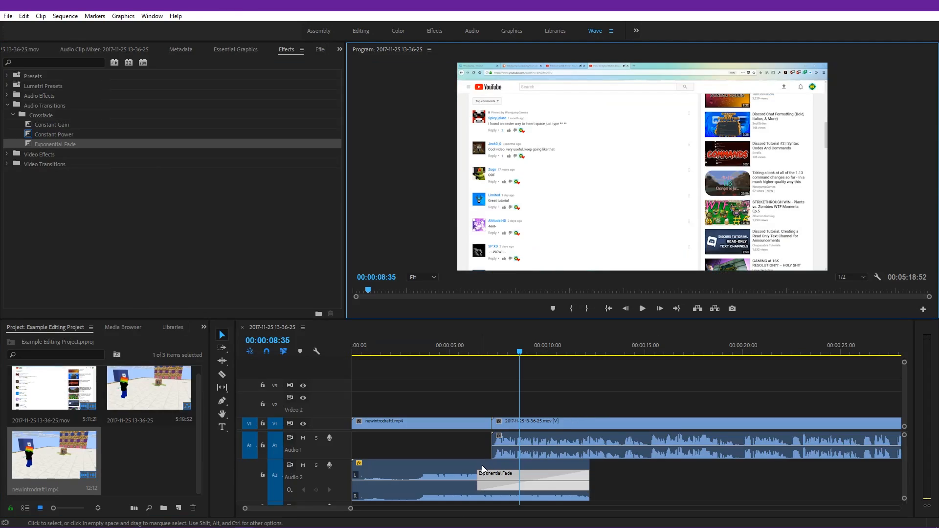
left_click(688, 501)
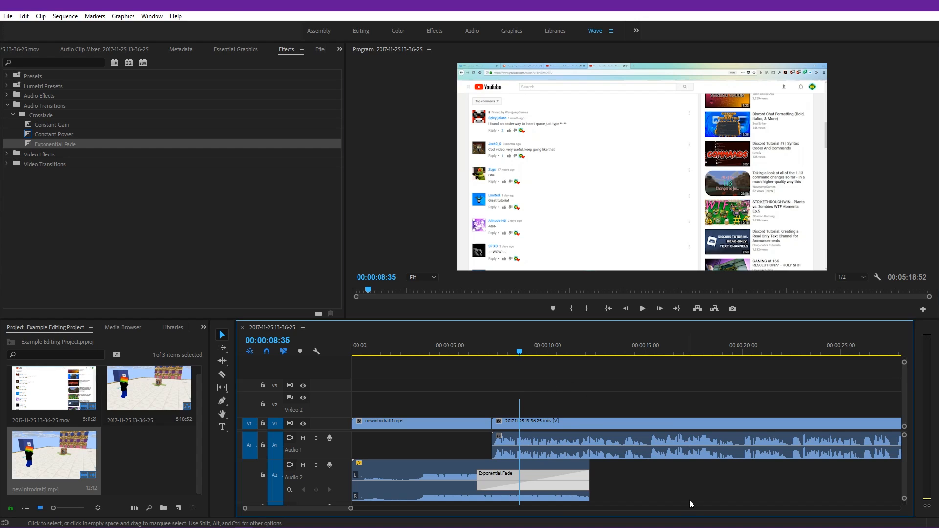
Apply the Paint Splatter wipe transition at the cut between the intro and the recording on V1, and play it from 00:00:06:36.
left_click_drag(513, 356, 480, 366)
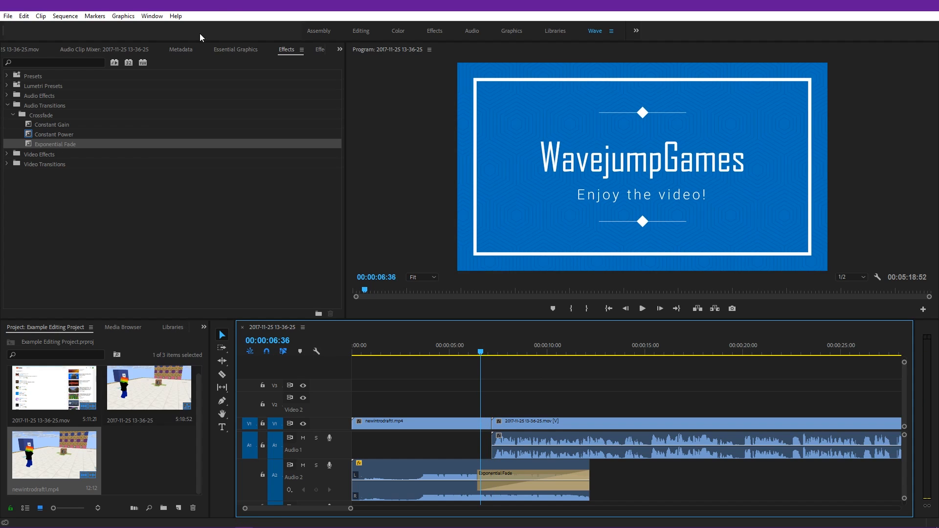
left_click(8, 105)
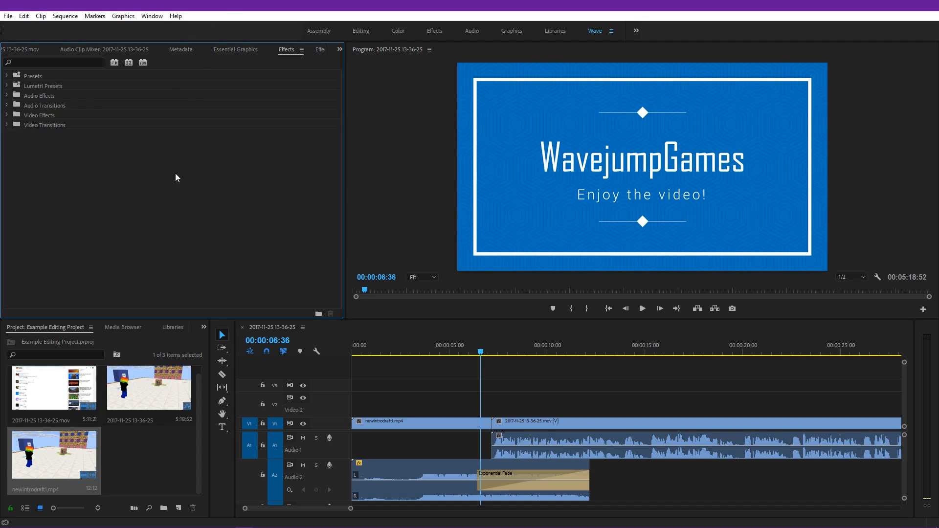
double_click(43, 126)
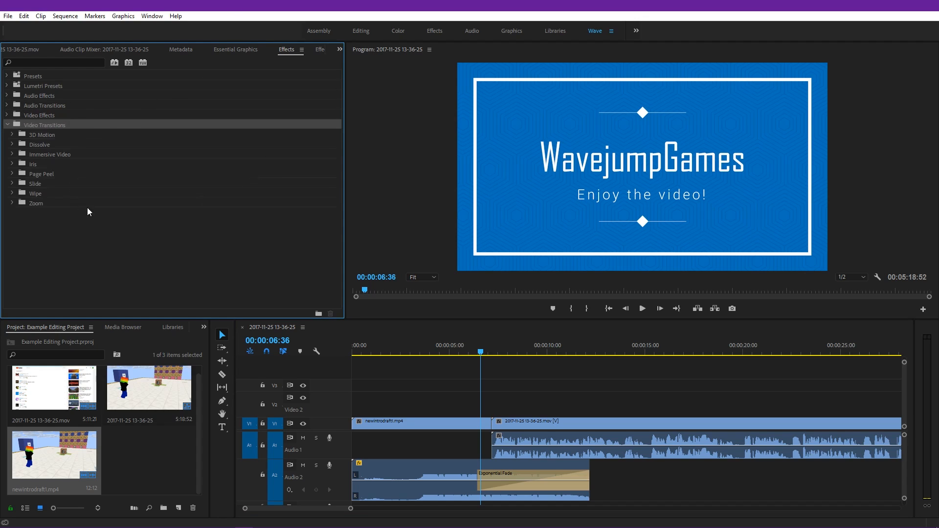
left_click(125, 238)
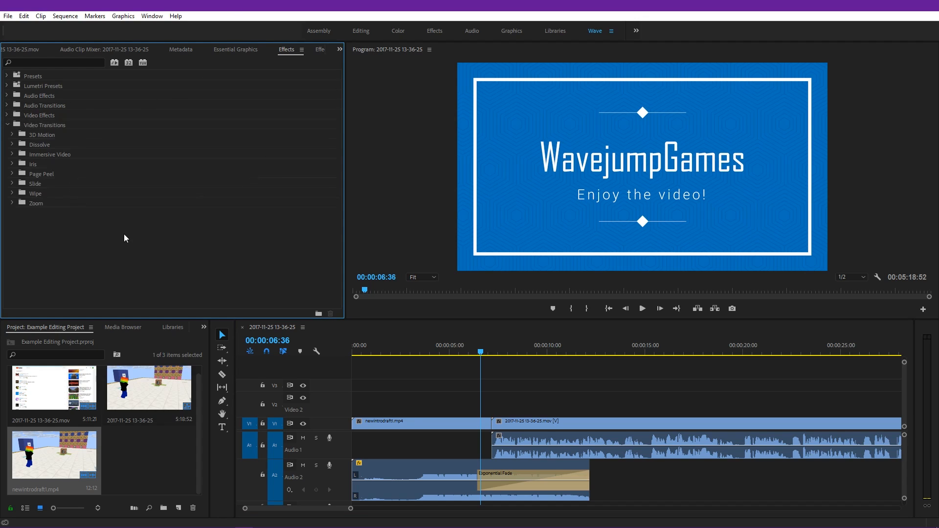
double_click(64, 196)
double_click(66, 195)
double_click(65, 196)
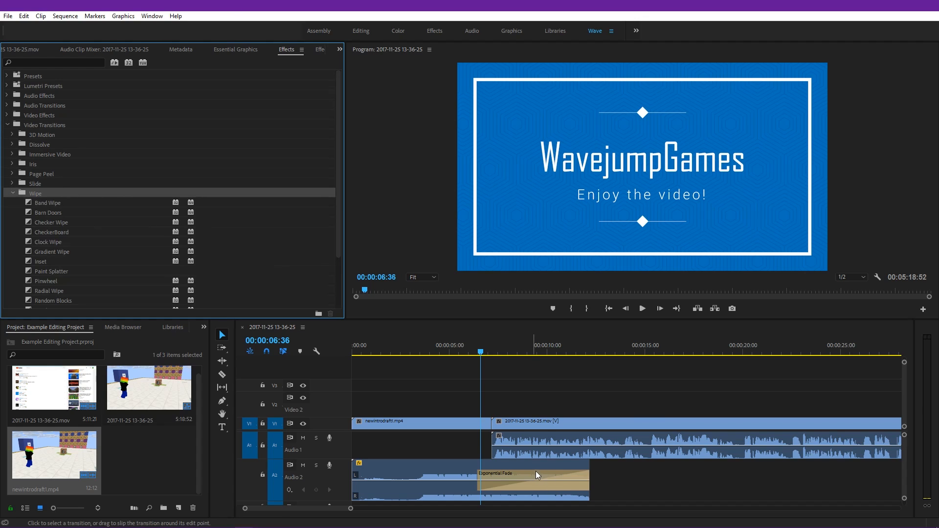
left_click(677, 477)
scroll(77, 266, "down", 3)
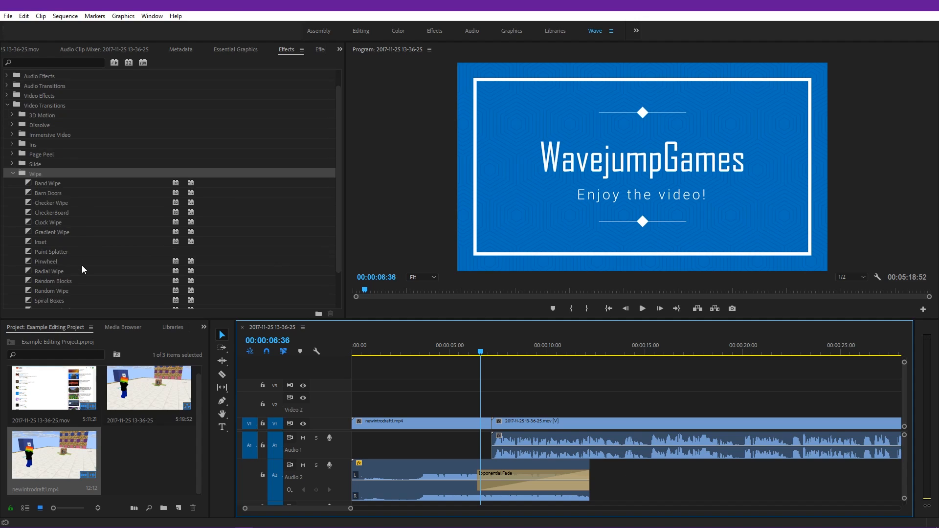
scroll(74, 253, "down", 1)
mouse_move(80, 213)
left_mouse_down()
mouse_move(439, 422)
mouse_move(494, 424)
left_mouse_up()
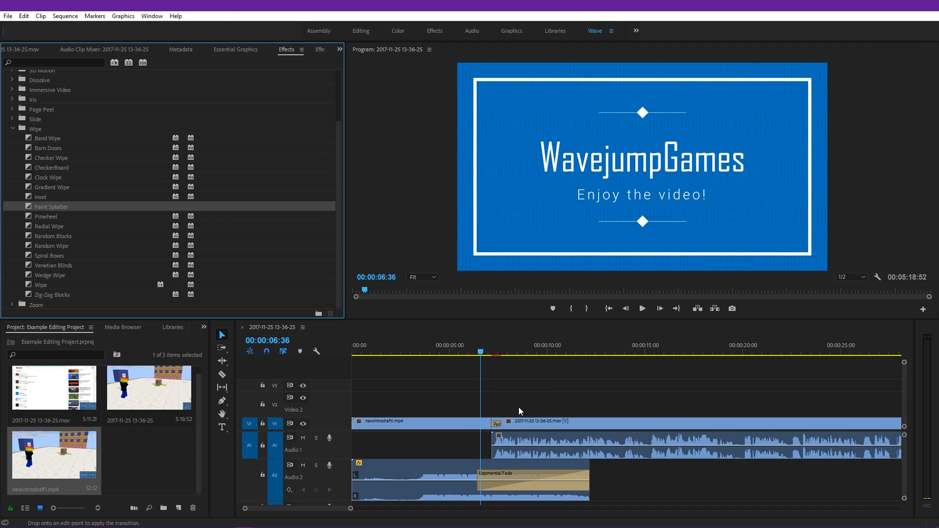
key("space")
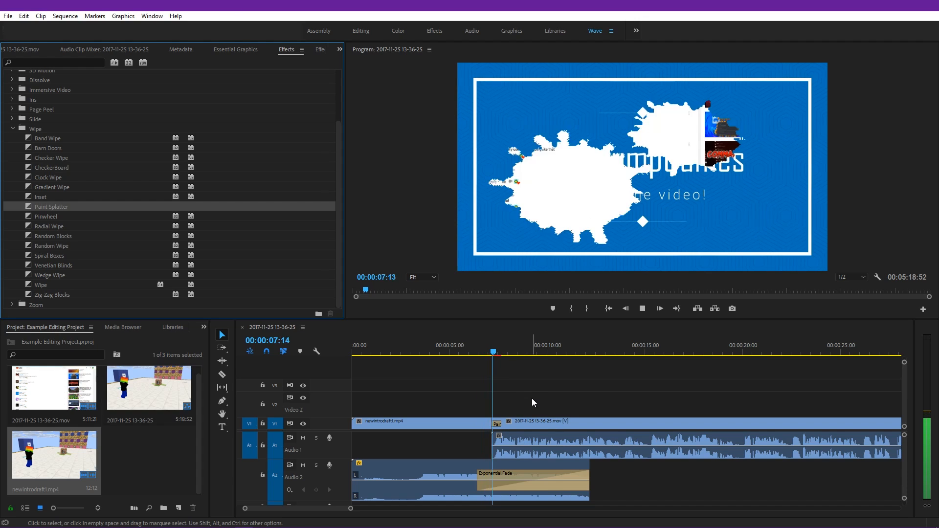
key("space")
Expand track V1 to show its thumbnails and shorten the Paint Splatter transition's duration.
mouse_move(497, 424)
left_mouse_down()
mouse_move(489, 426)
mouse_move(497, 424)
left_mouse_up()
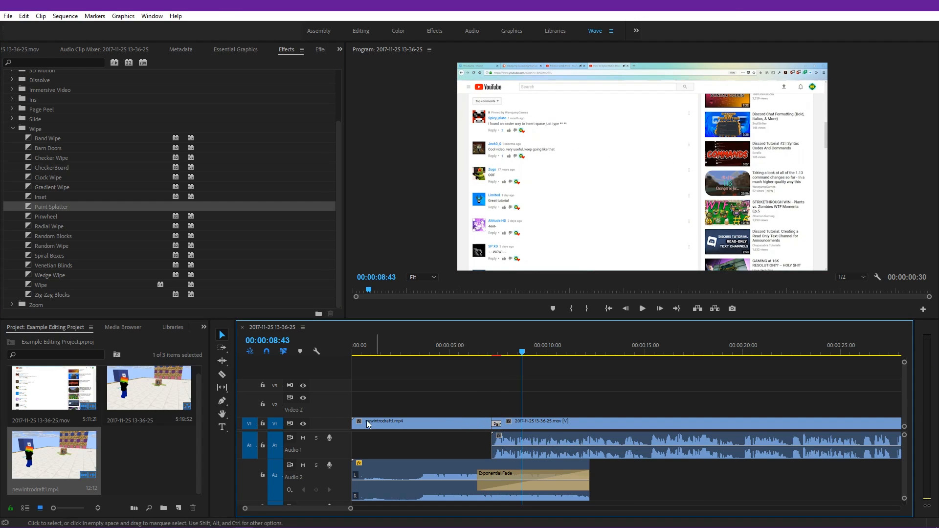
left_click_drag(327, 417, 327, 397)
left_click_drag(499, 421, 484, 418)
right_click(497, 413)
left_click(518, 420)
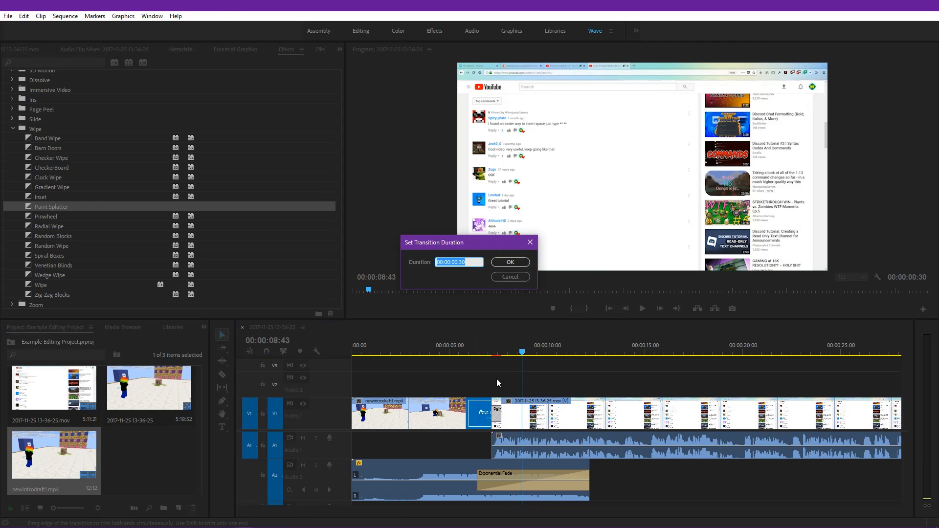
scroll(466, 259, "down", 7)
left_click(509, 263)
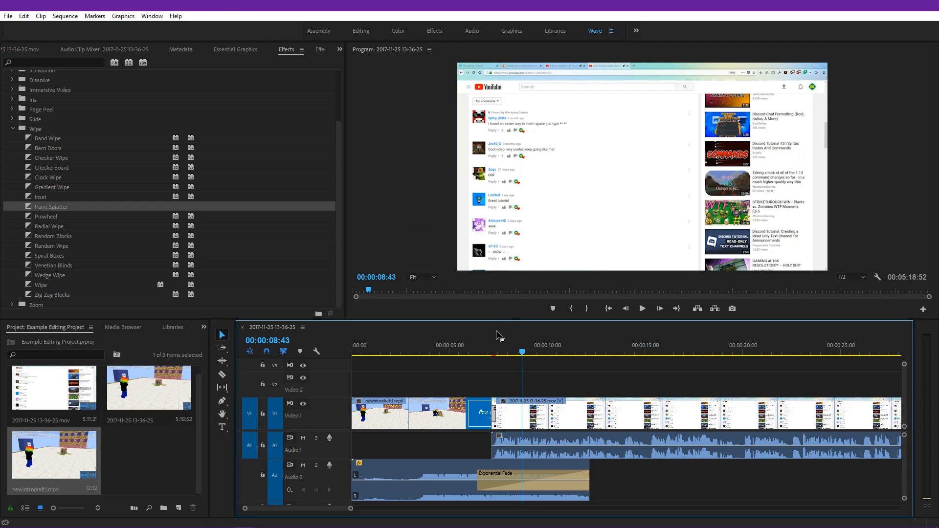
Play the shortened transition from just before the cut, and save the project.
left_click(493, 354)
left_click_drag(493, 359, 488, 356)
key("space")
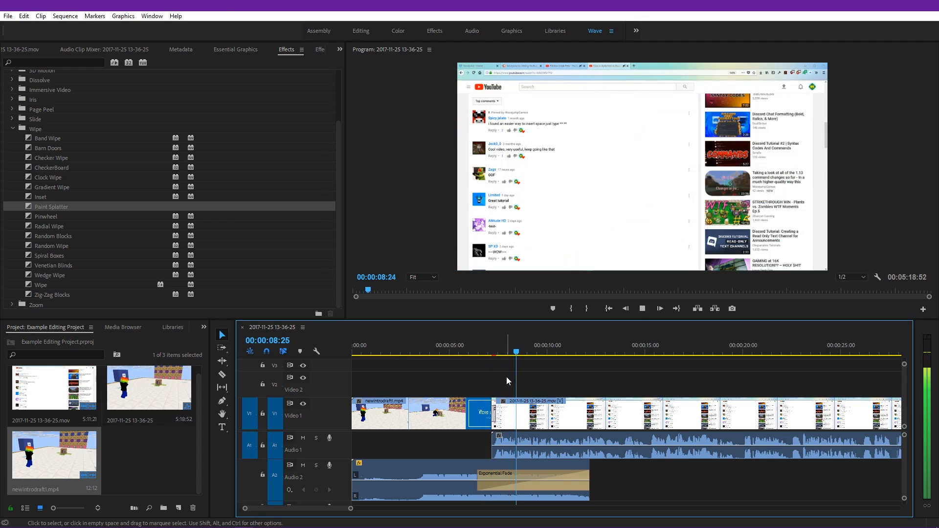
key("space")
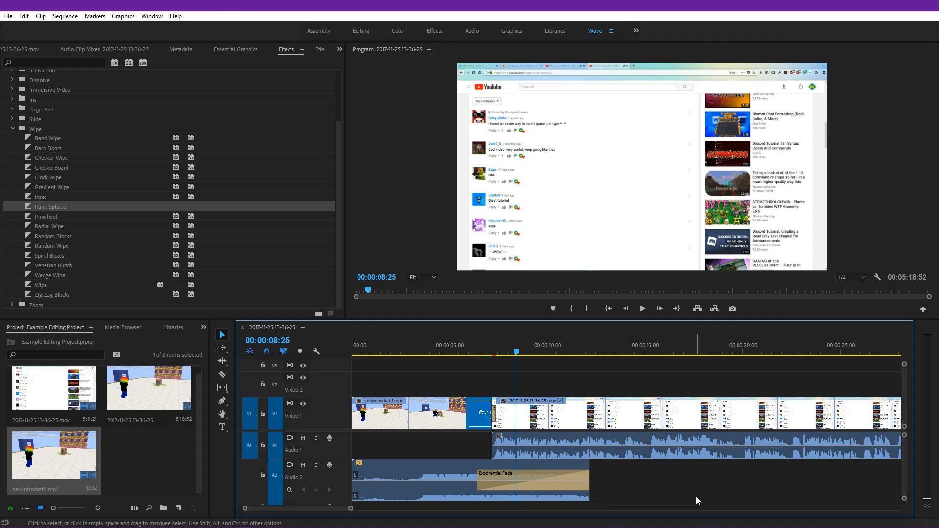
key("ctrl+s")
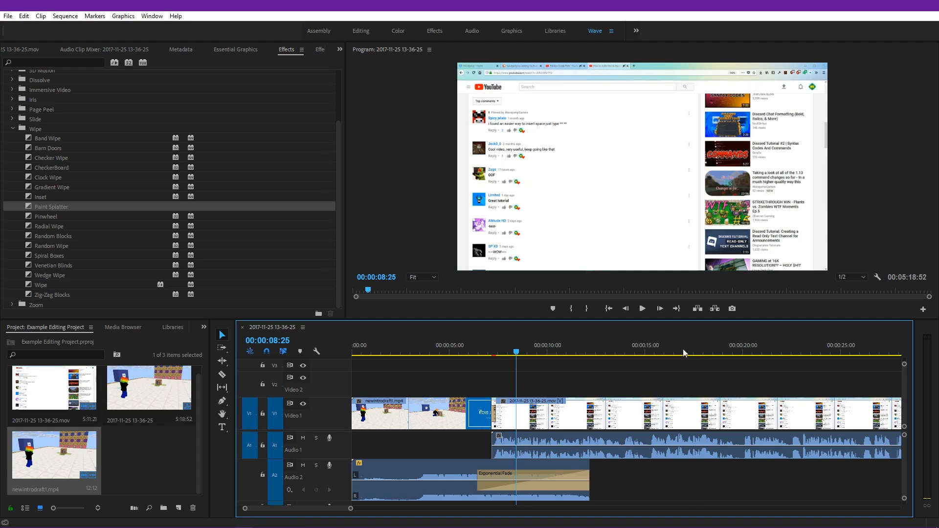
Play the recording from 00:00:18:59 to 00:00:23:11 and view the footage further along the timeline.
left_click(723, 349)
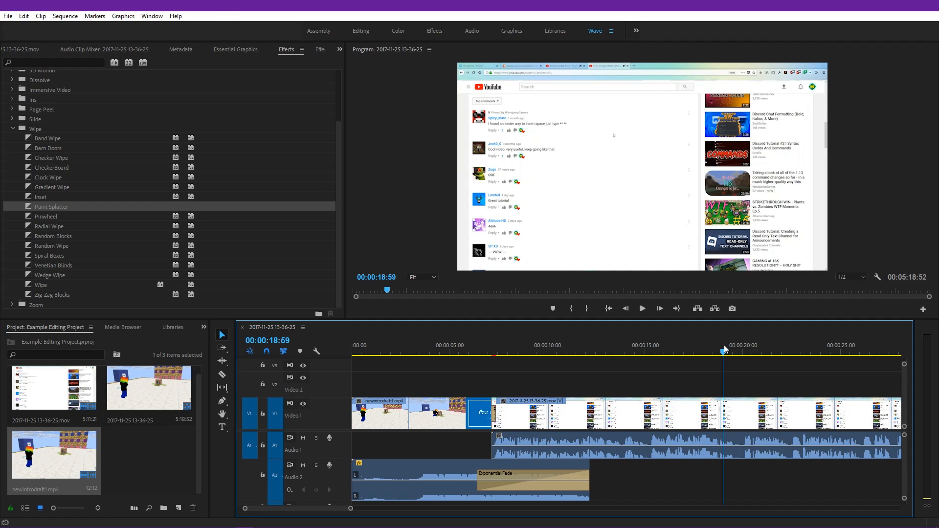
key("space")
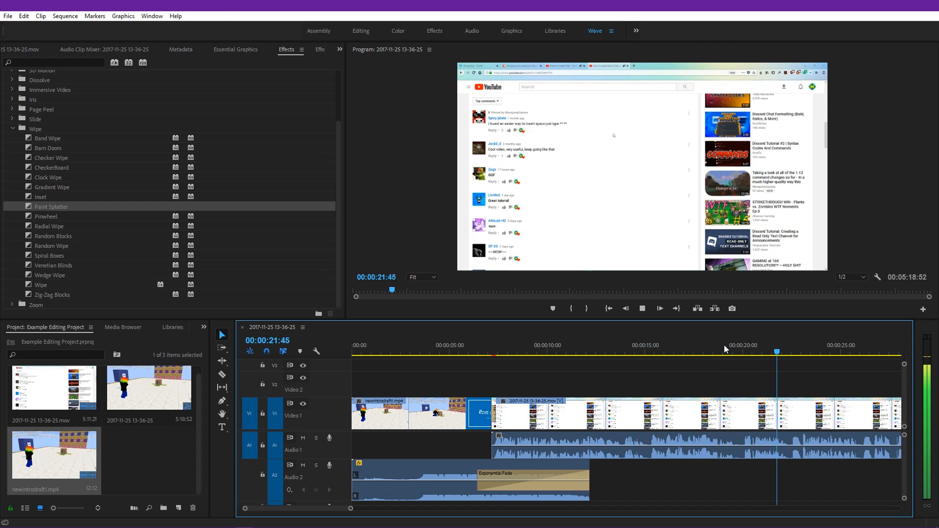
key("space")
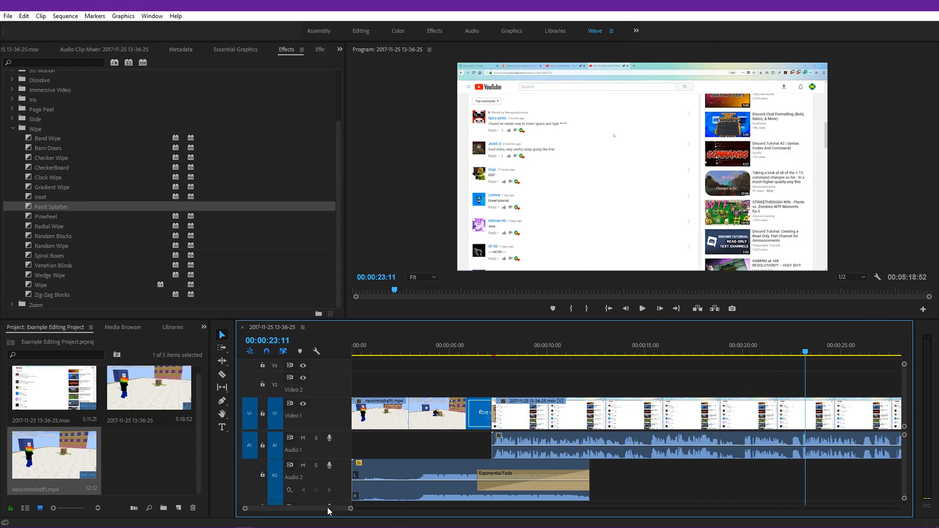
scroll(330, 507, "right", 5)
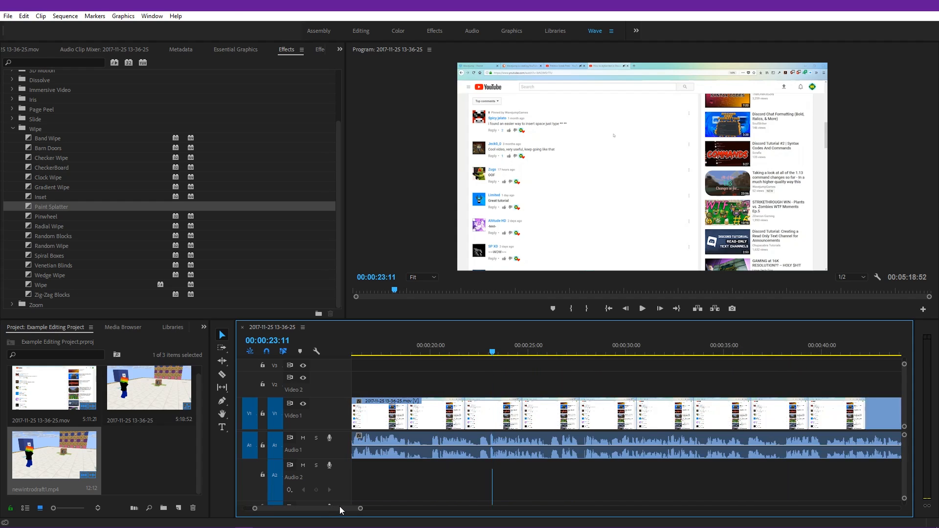
Play the recording around 00:00:22:30 to 00:00:23:02 to locate the sound between the quiet parts of its waveform.
scroll(340, 506, "left", 1)
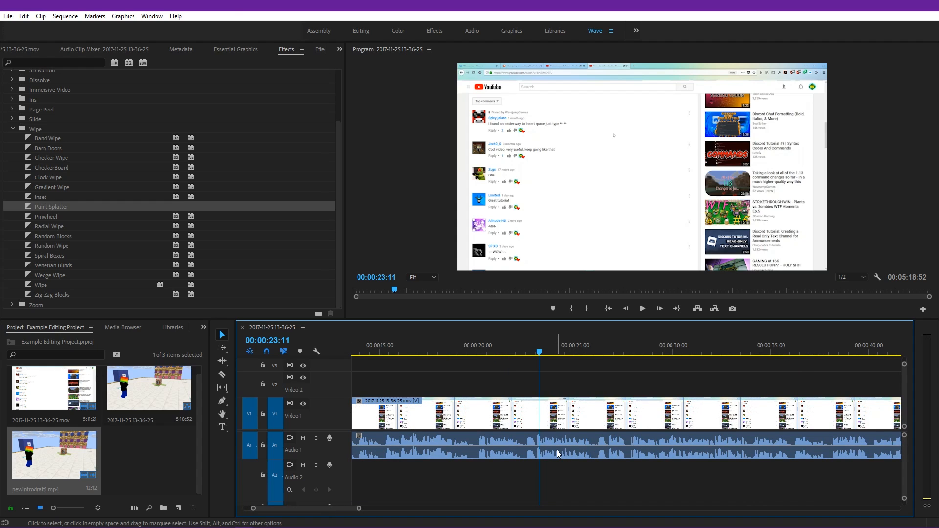
key("equal")
key("equal")
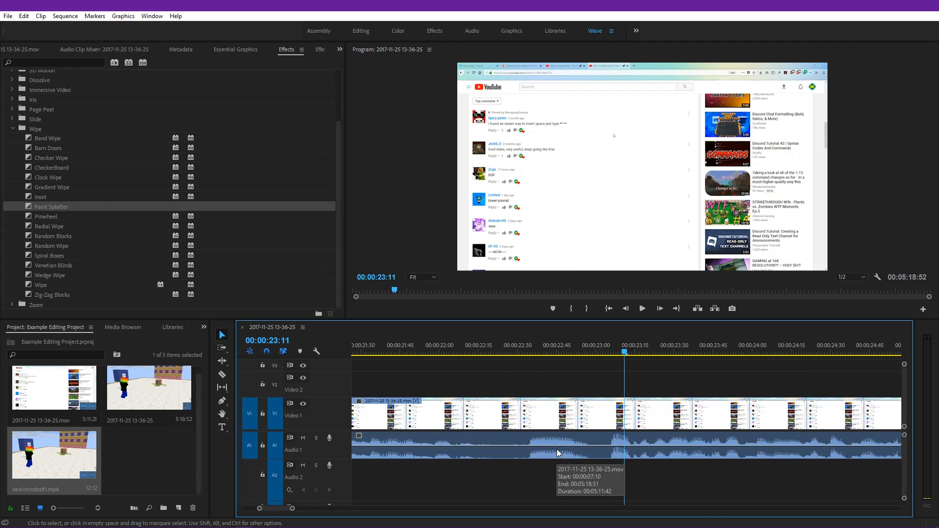
left_click(527, 438)
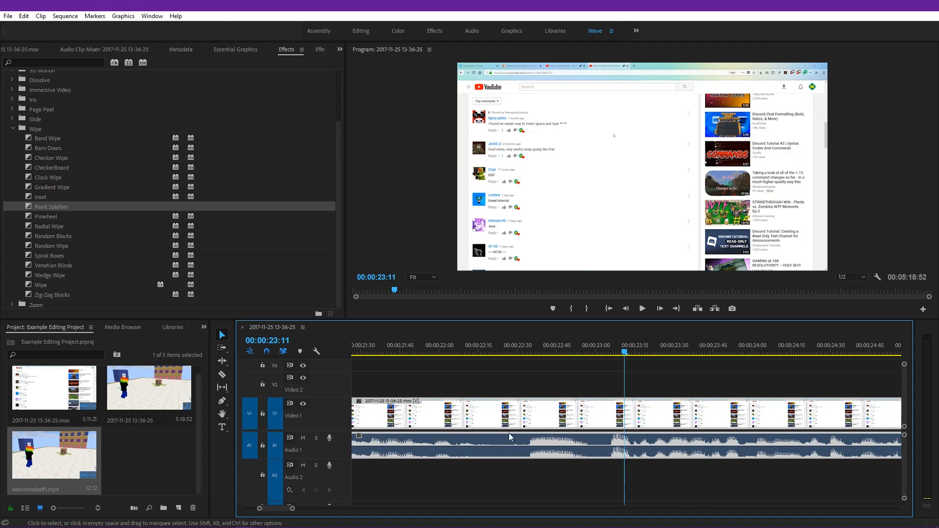
mouse_move(527, 355)
left_mouse_down()
mouse_move(609, 359)
mouse_move(516, 354)
left_mouse_up()
key("space")
key("space")
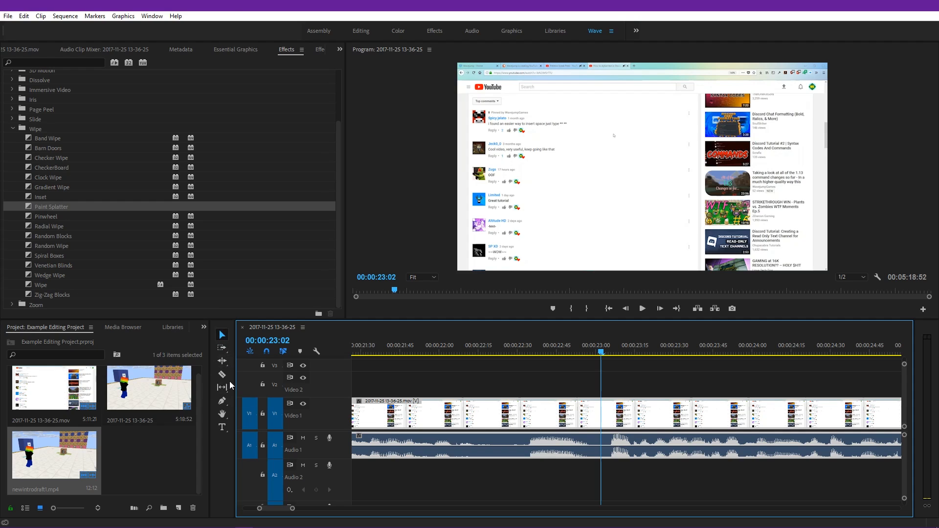
Split the recording with the Razor tool at about 00:00:22:27 and 00:00:22:58, isolating the short noisy section.
left_click(222, 375)
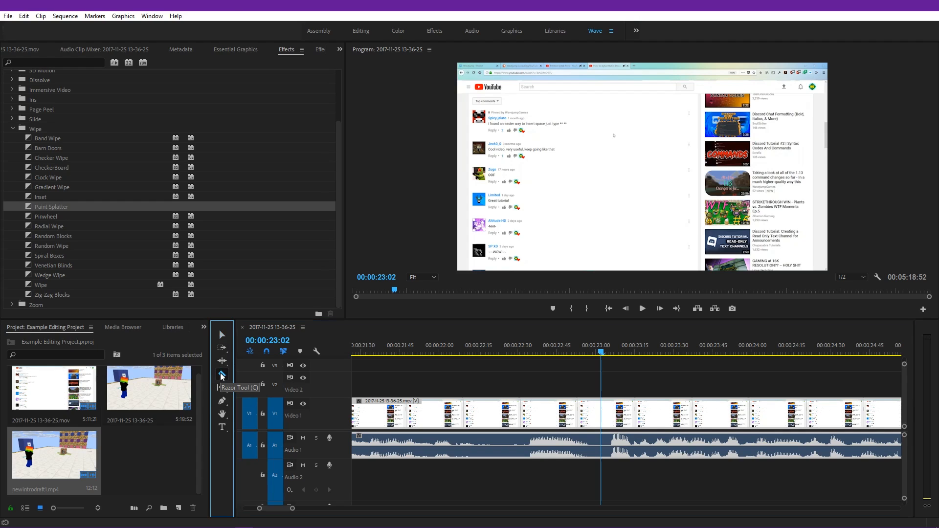
left_click(509, 416)
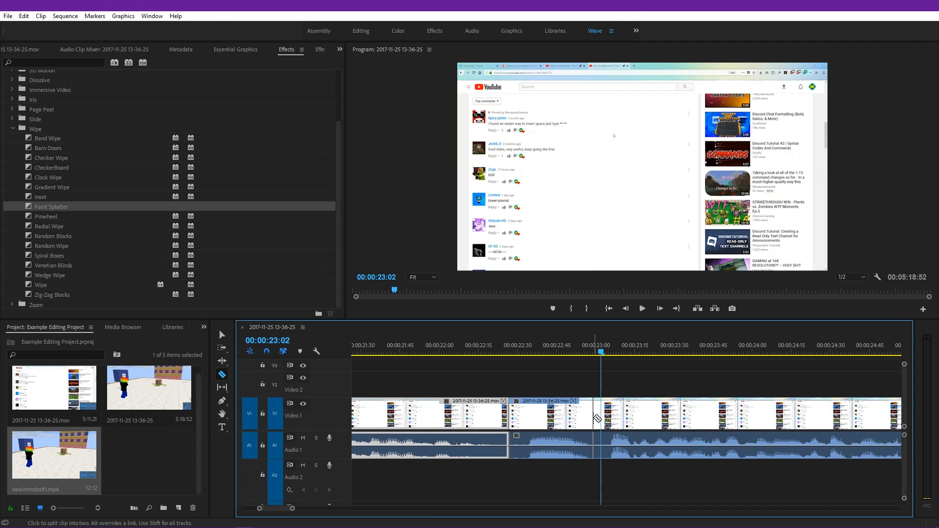
left_click(593, 416)
left_click(221, 334)
Try to remove the isolated section by deleting it and moving the following footage over the gap, and undo both edits.
left_click(494, 350)
left_click(560, 446)
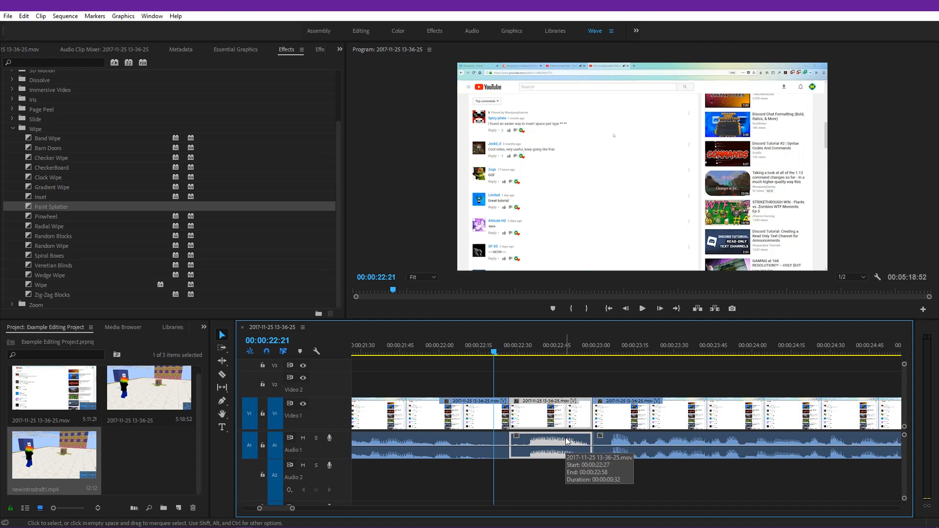
key("Delete")
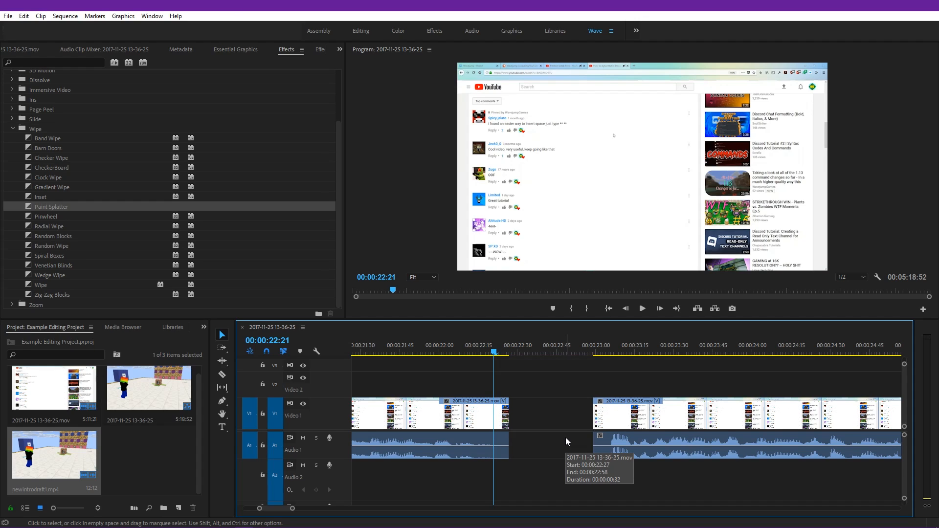
left_click_drag(697, 413, 608, 414)
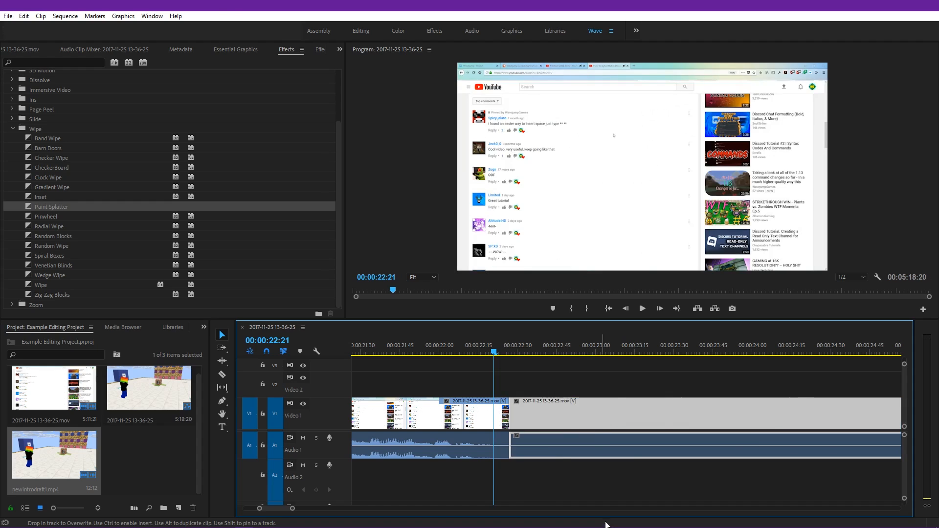
key("ctrl+z")
key("ctrl+shift+z")
Ripple delete the isolated section of the recording and play across the new join.
right_click(556, 417)
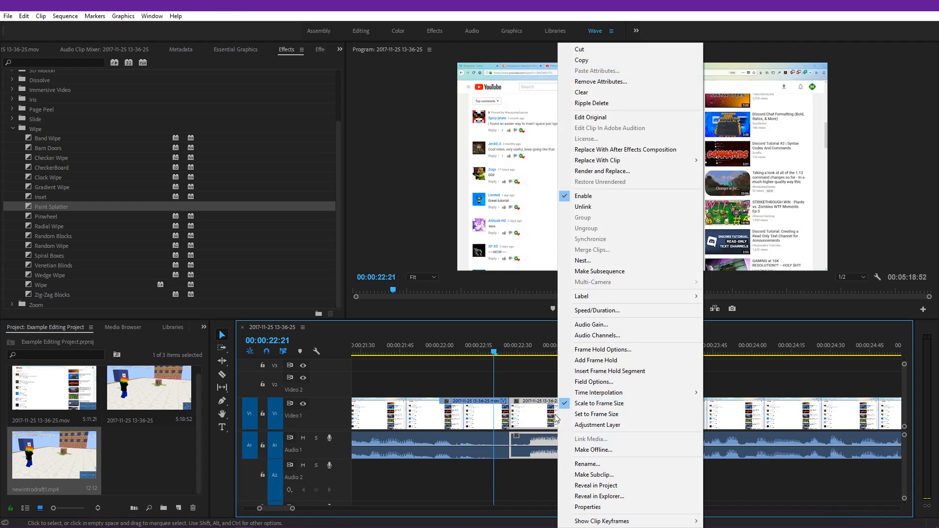
left_click(629, 103)
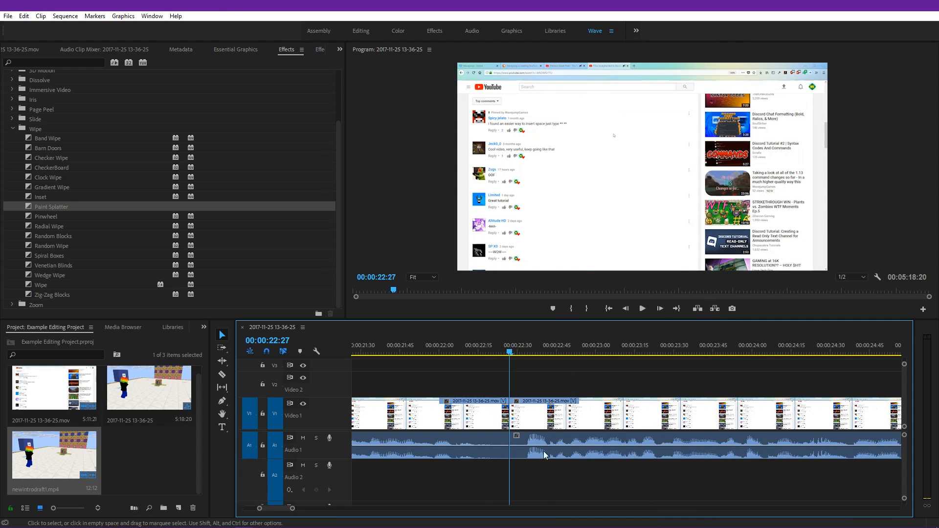
left_click_drag(499, 354, 479, 353)
key("space")
left_click(409, 348)
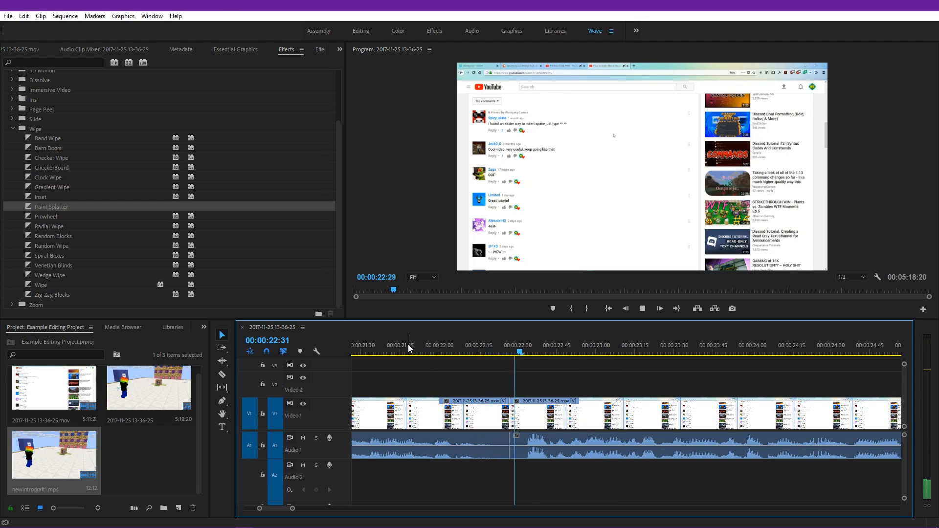
key("space")
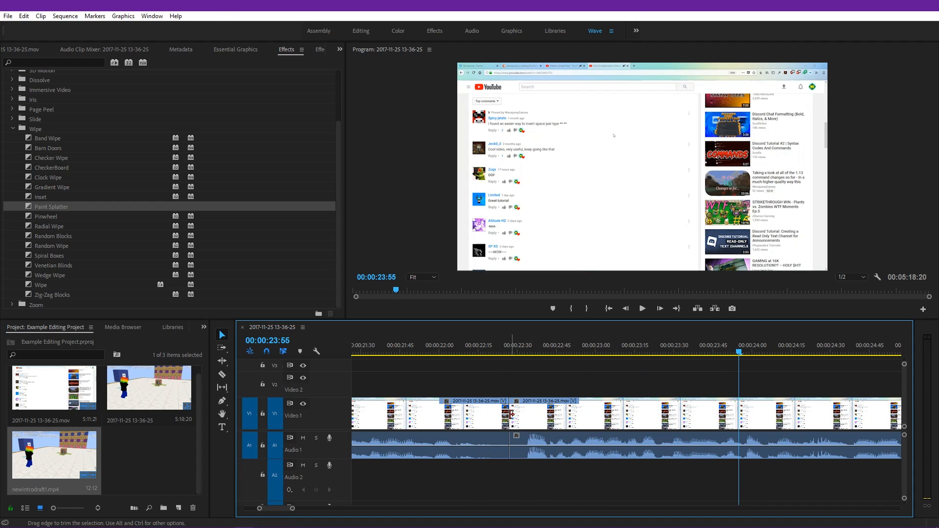
Ripple trim about five more frames of the recording at the new join and play across it.
mouse_move(500, 417)
left_mouse_down()
mouse_move(525, 419)
mouse_move(511, 418)
left_mouse_up()
left_click(476, 351)
key("space")
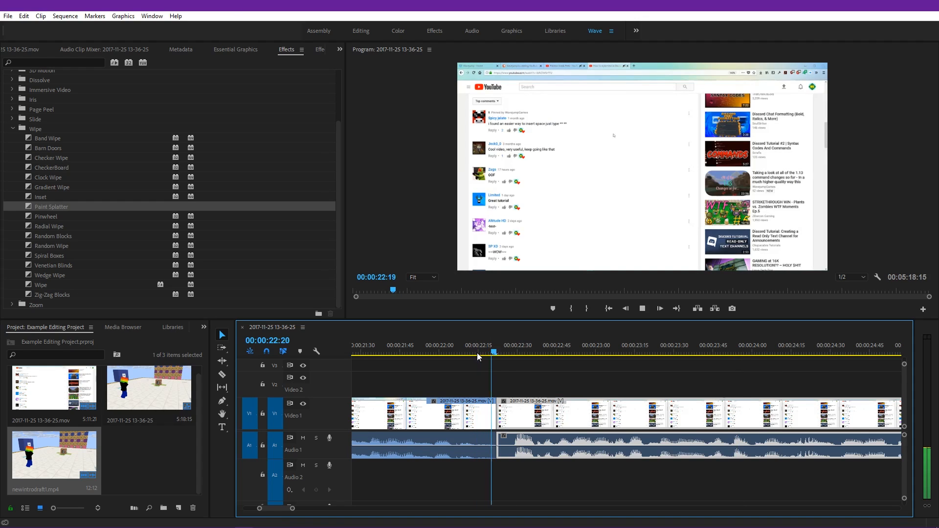
key("space")
key("minus")
key("minus")
key("minus")
key("minus")
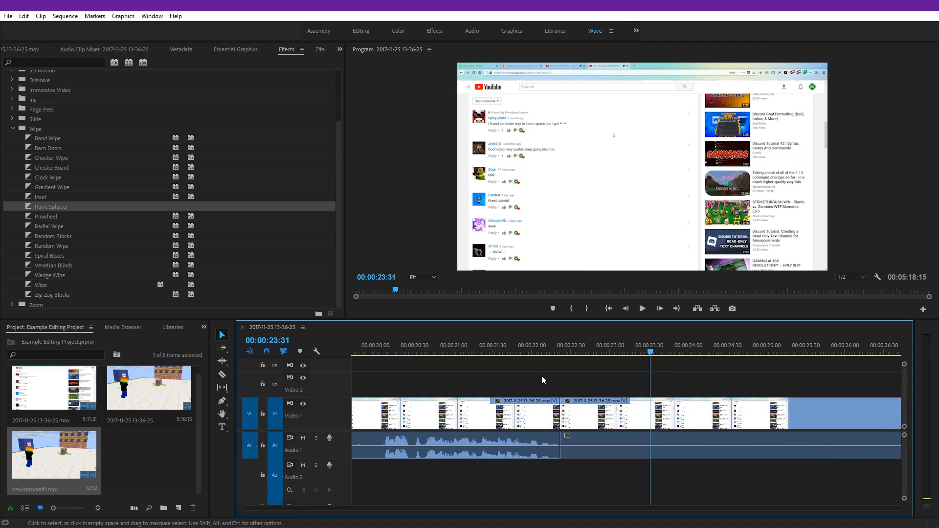
key("equal")
key("equal")
key("equal")
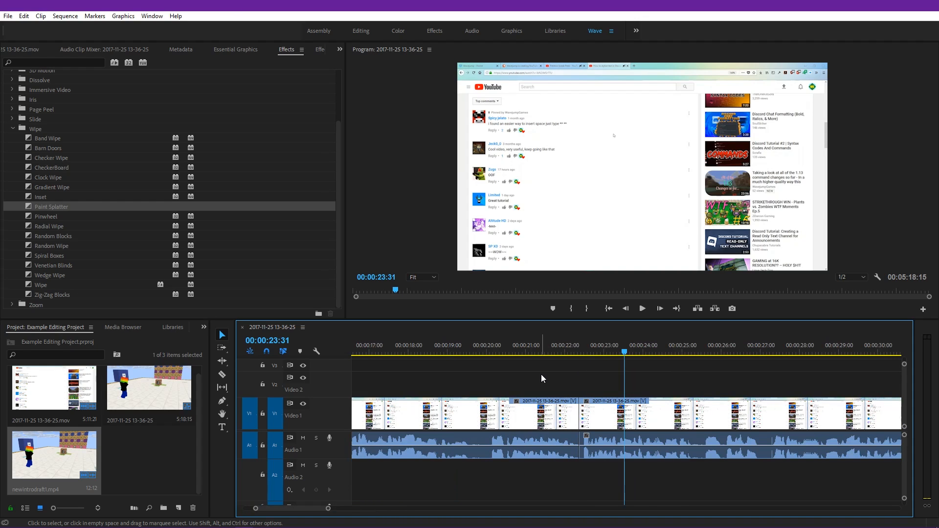
Collapse the expanded Wipe and Video Transitions folders in the effects list.
left_click(12, 120)
left_click(11, 122)
left_click(11, 121)
left_click(13, 121)
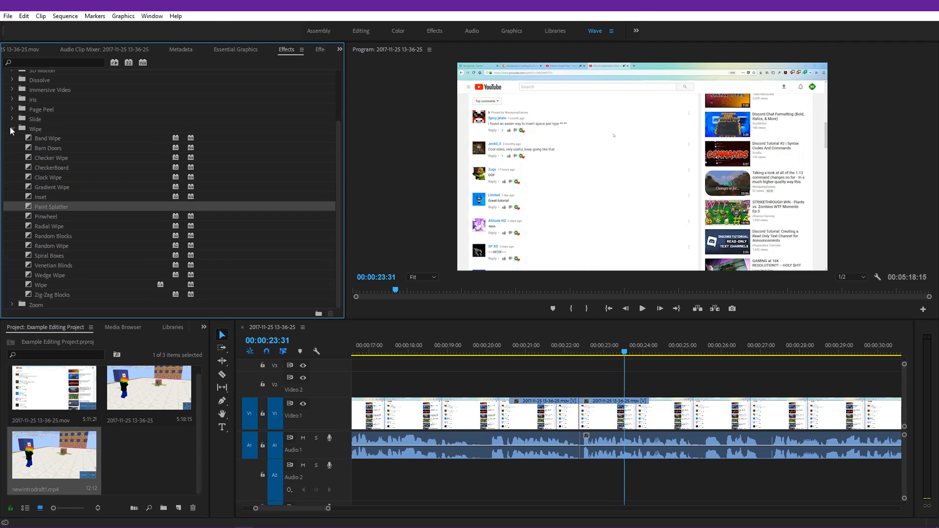
left_click(12, 129)
left_click(8, 125)
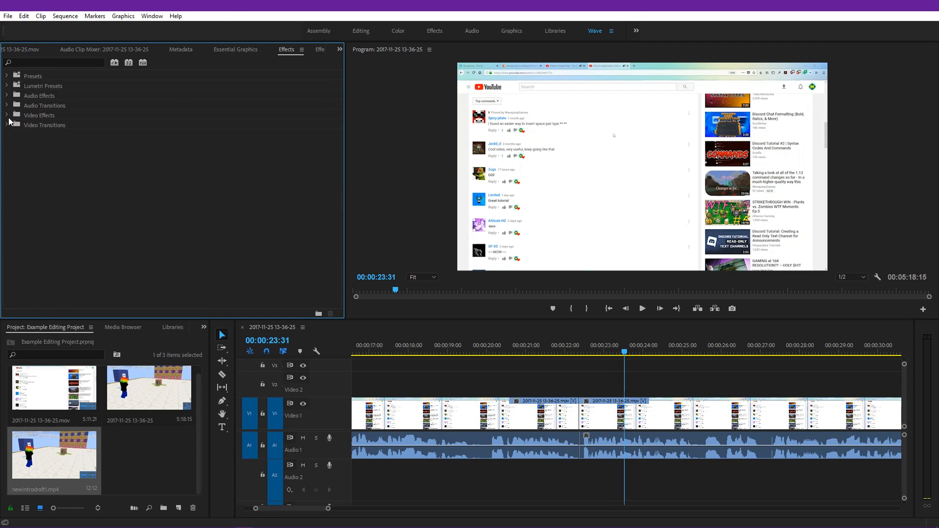
left_click(614, 390)
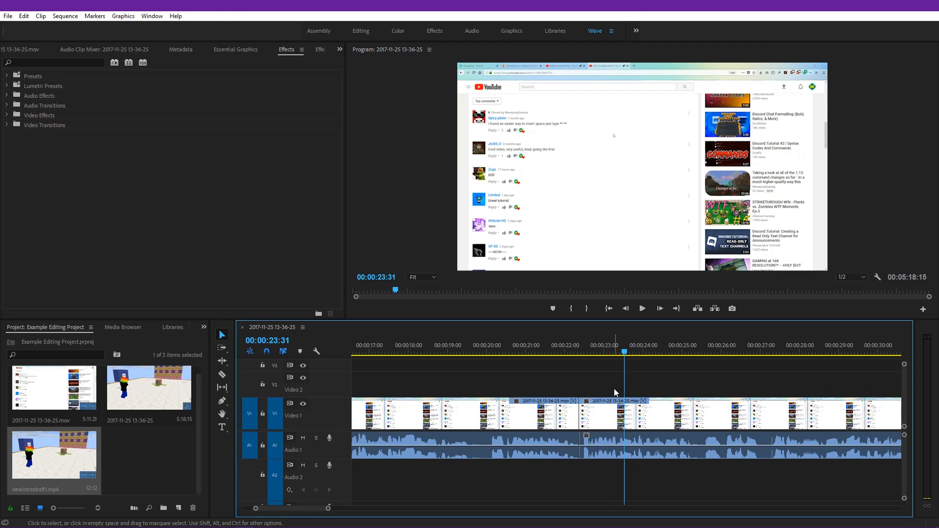
Import Screenshot_1.png into the project and place it on track V2 at 00:00:23:31, above the recording.
right_click(160, 474)
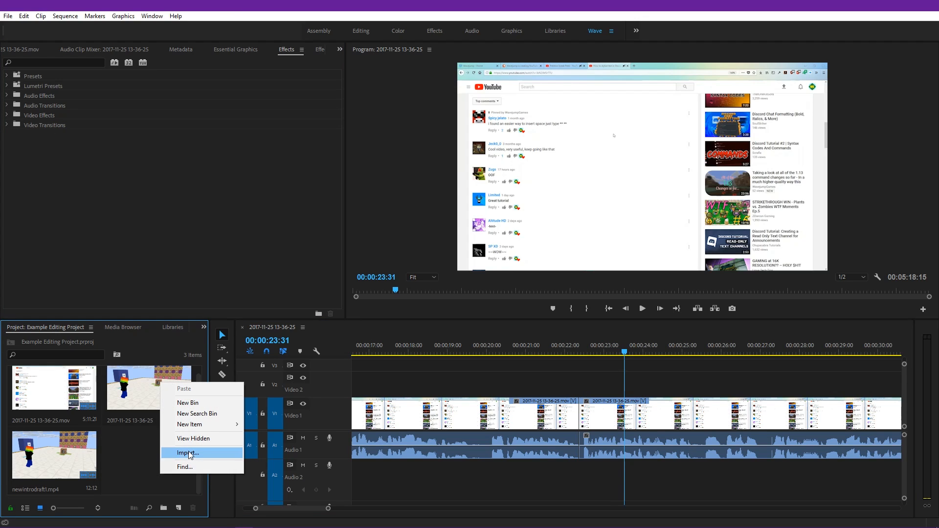
left_click(189, 453)
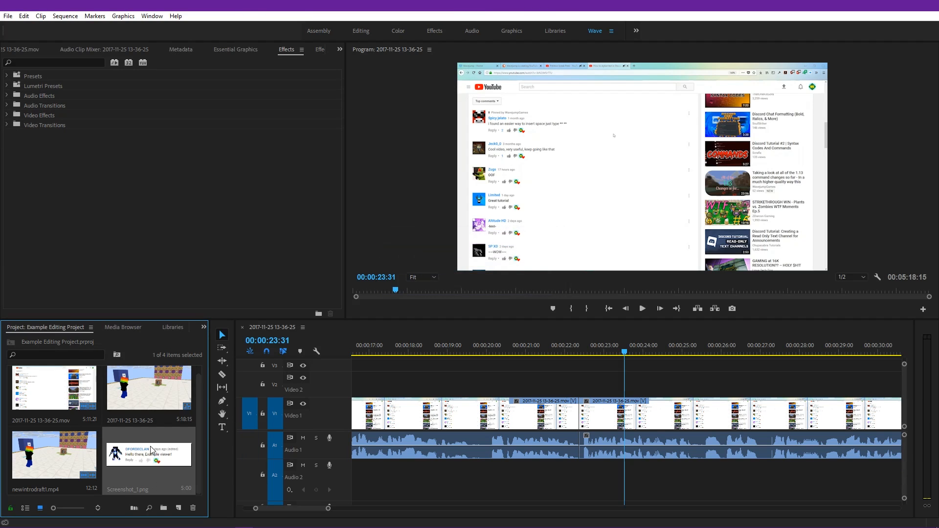
left_click_drag(152, 452, 634, 395)
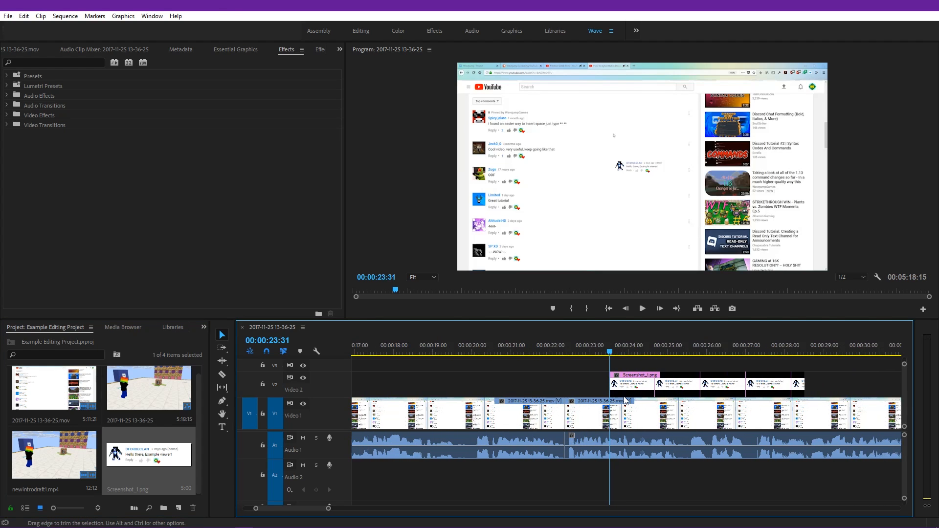
scroll(624, 399, "down", 3)
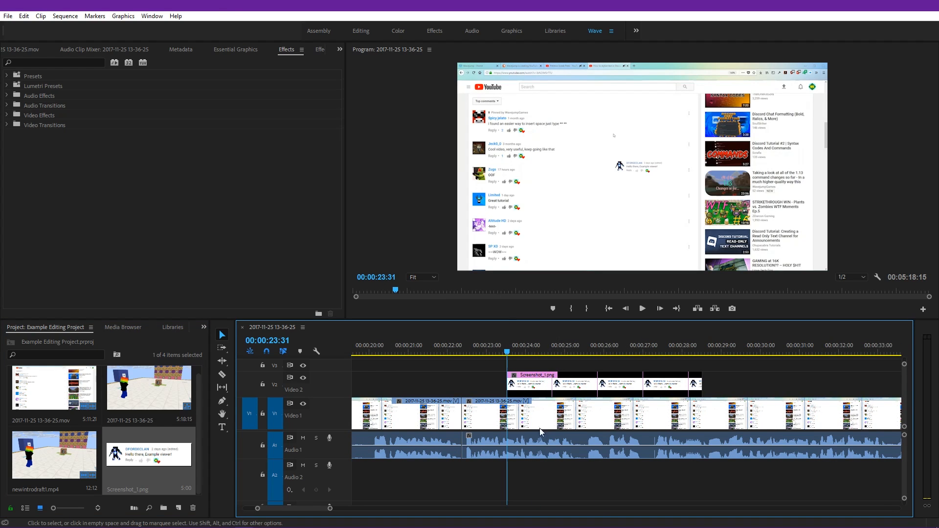
Move the playhead to 00:00:23:51, select the Screenshot_1.png clip on V2 and show its Effect Controls.
mouse_move(518, 349)
left_mouse_down()
mouse_move(540, 348)
mouse_move(521, 351)
left_mouse_up()
left_click(536, 384)
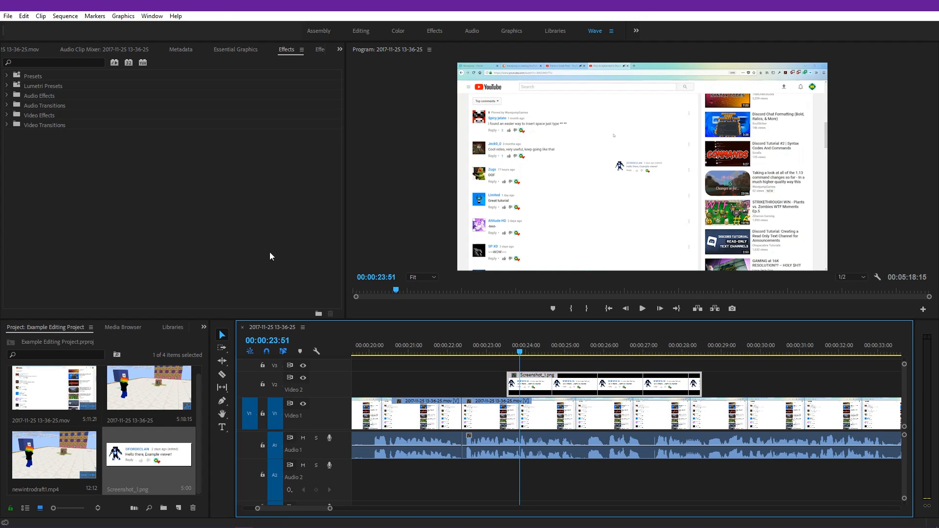
left_click(339, 49)
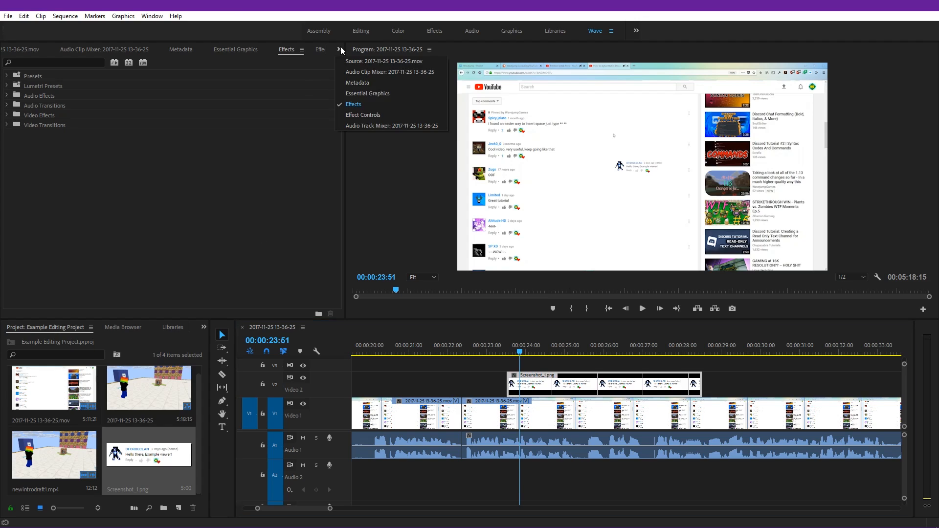
left_click(254, 57)
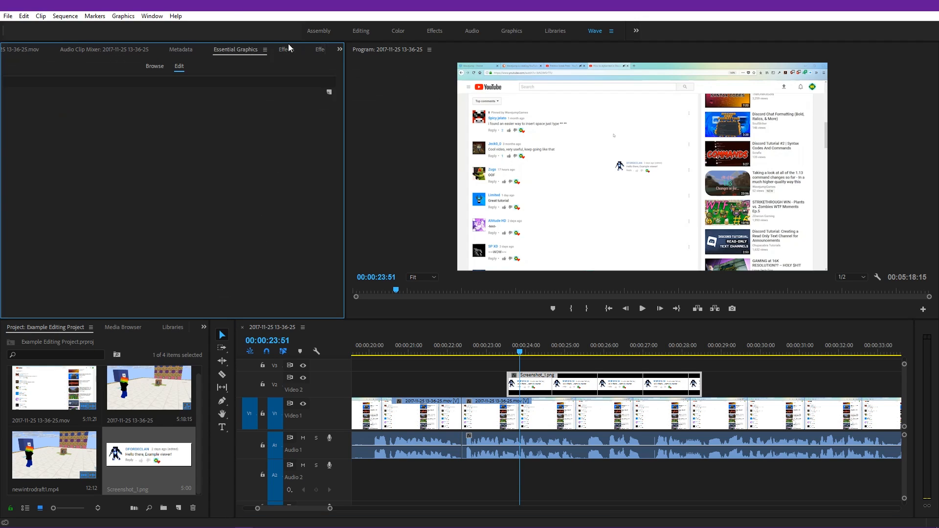
left_click(321, 49)
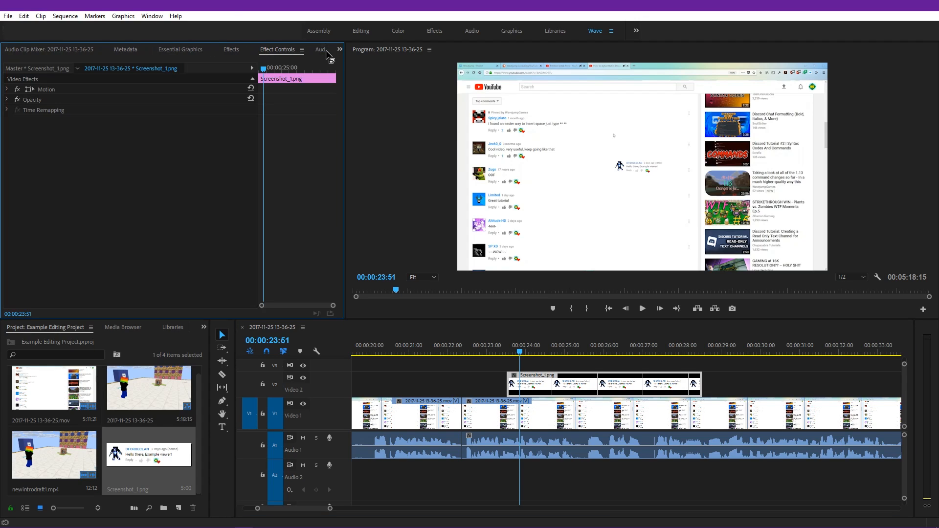
left_click(231, 50)
double_click(598, 380)
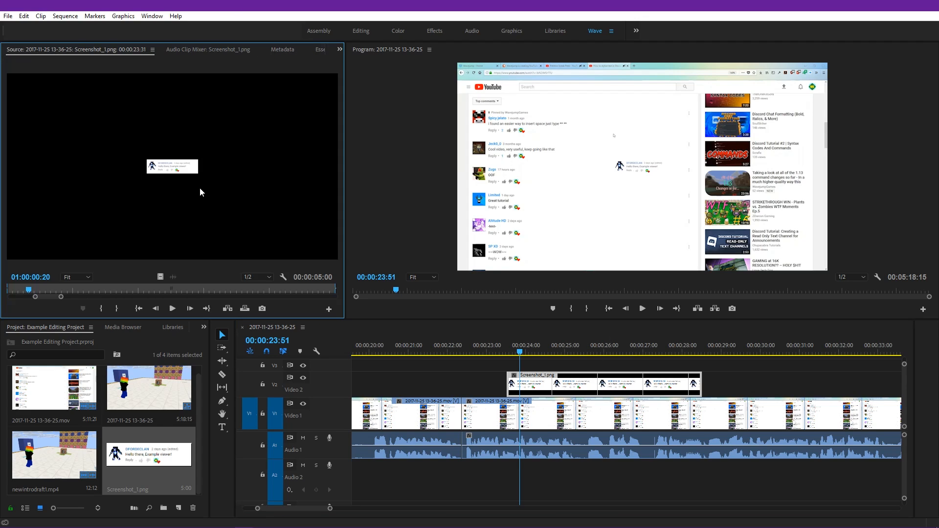
left_click_drag(30, 289, 7, 290)
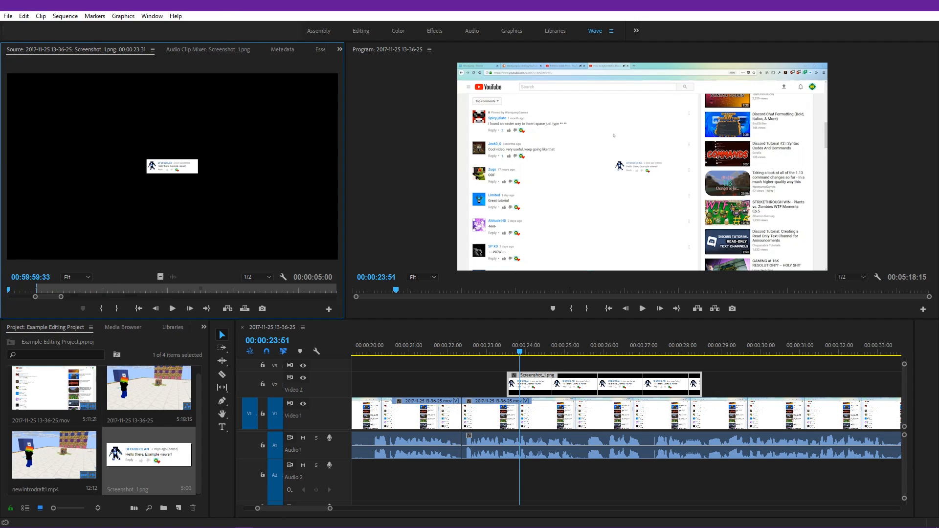
left_click(339, 49)
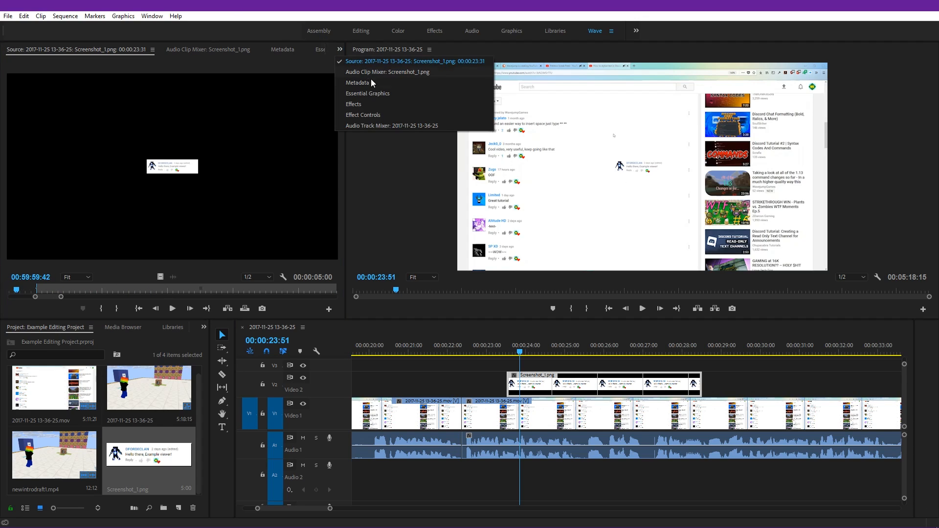
left_click(362, 115)
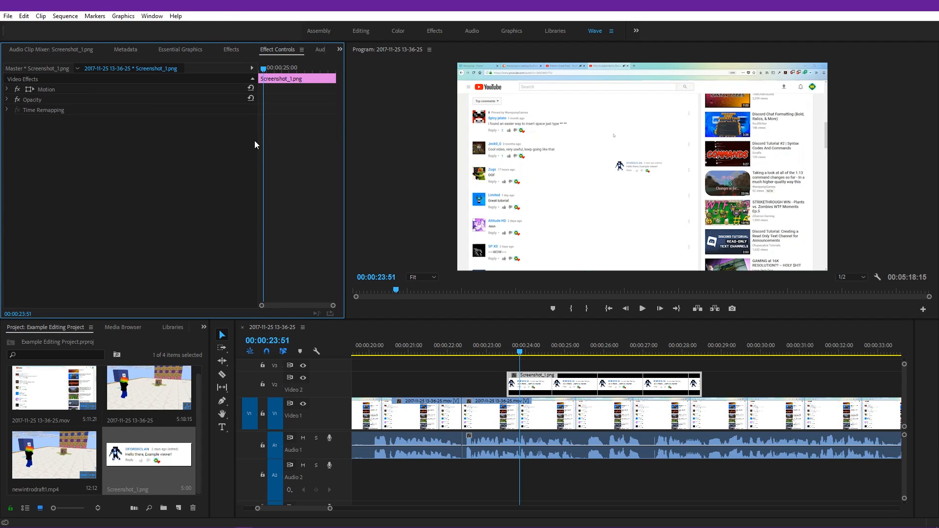
Look over the Motion properties of the Screenshot_1.png clip and briefly view its Effect Controls maximized.
left_click(7, 89)
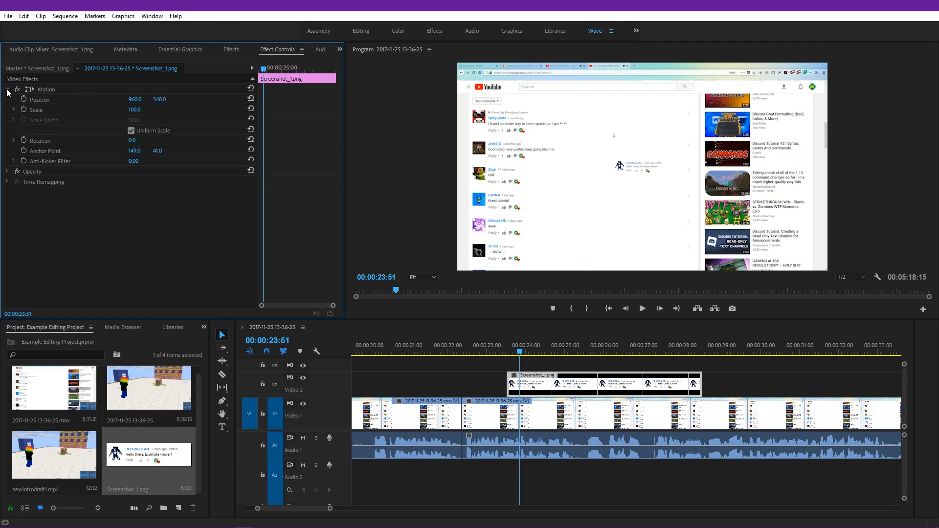
left_click(6, 90)
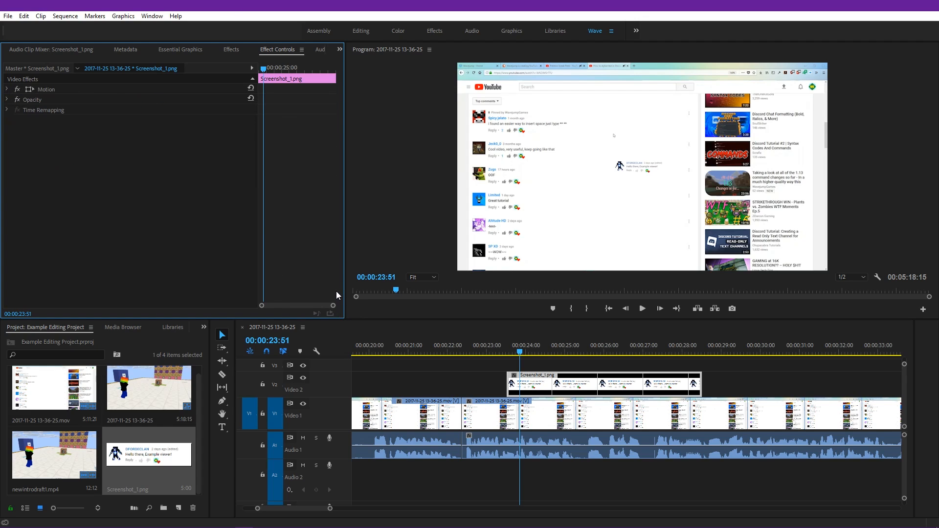
key("grave")
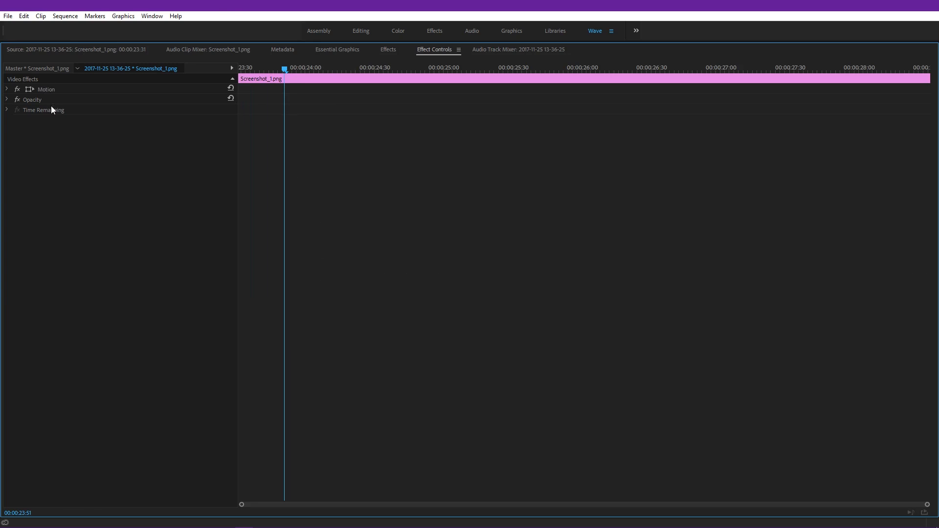
key("grave")
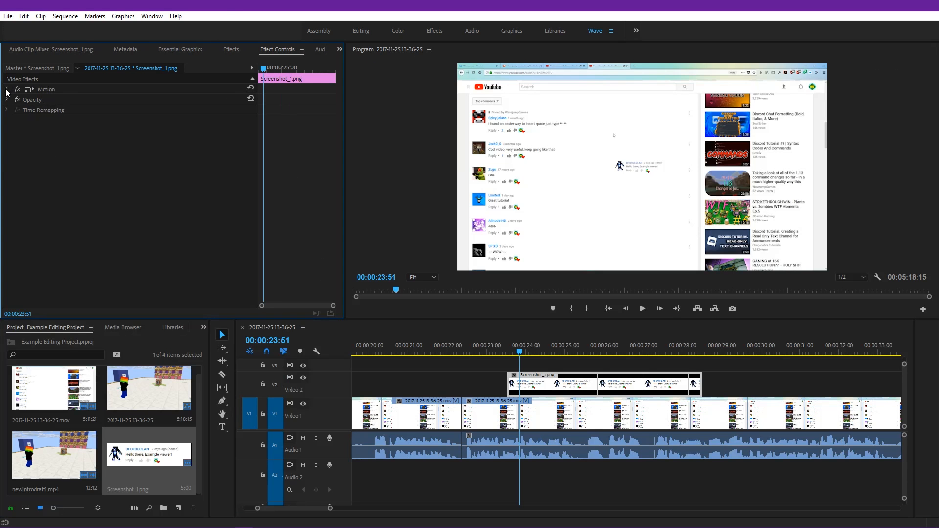
Set the Screenshot_1.png clip's Scale to 267 and move it to position 952.4, 623.7 in the frame.
left_click(7, 90)
left_click(44, 110)
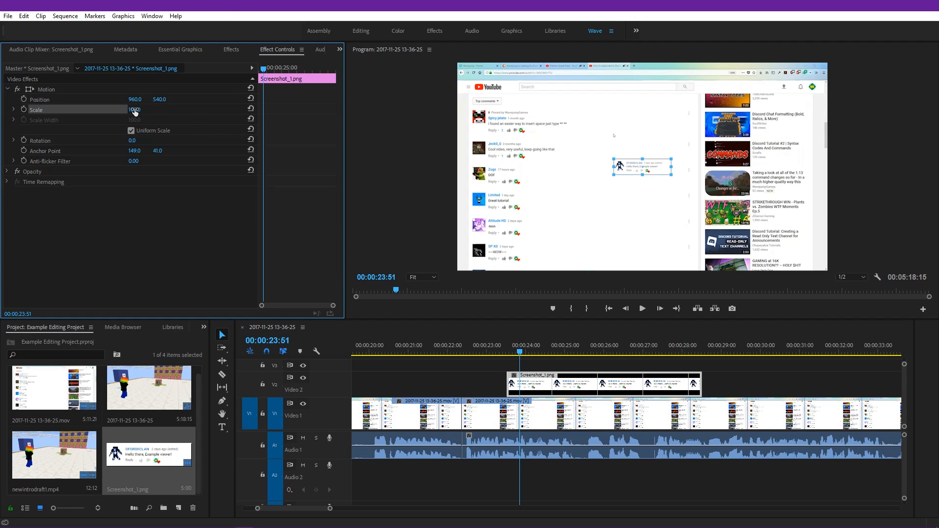
left_click_drag(130, 111, 212, 112)
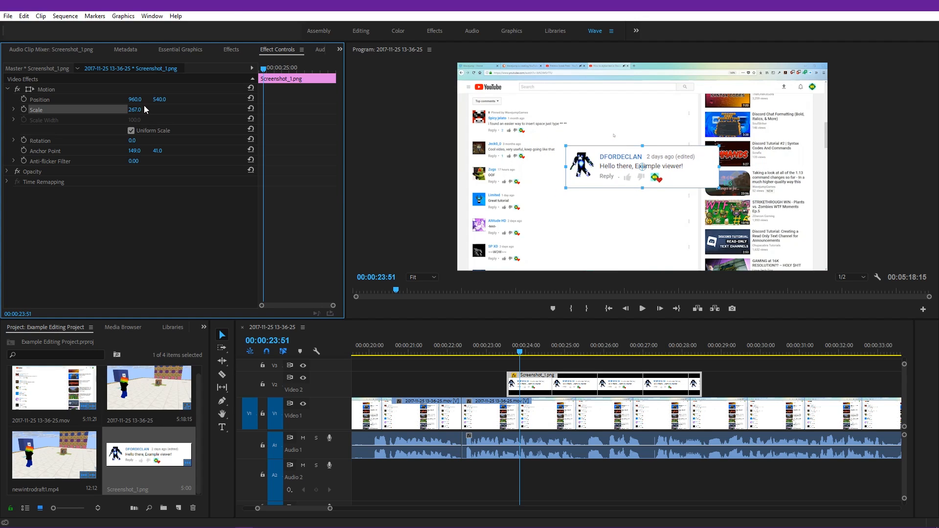
left_click(50, 97)
left_click_drag(617, 162, 649, 196)
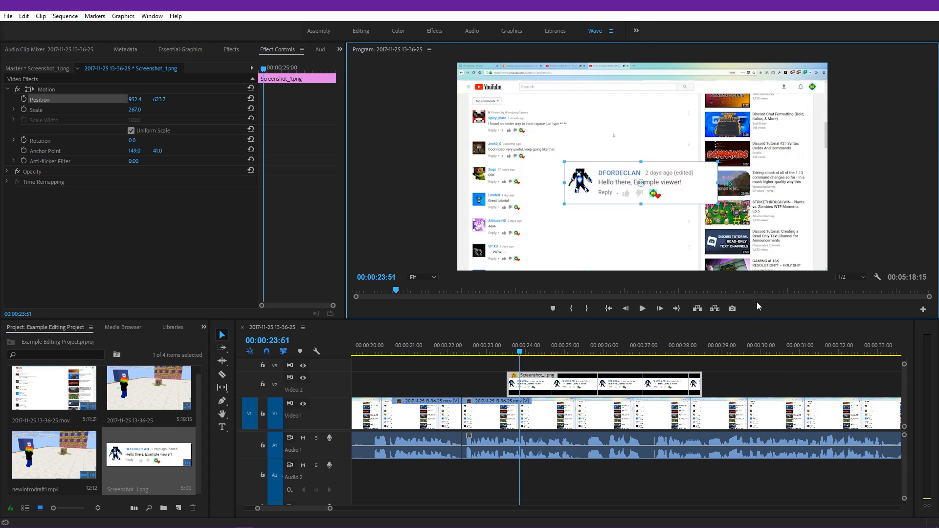
left_click(755, 361)
Look over the Rotation, Opacity and Time Remapping properties of the Screenshot_1.png clip.
left_click(620, 350)
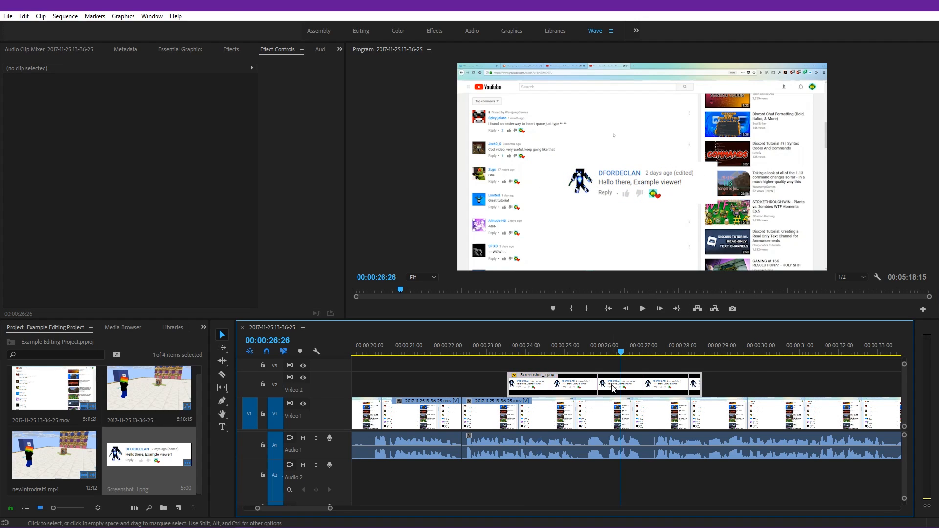
left_click(613, 387)
left_click(14, 140)
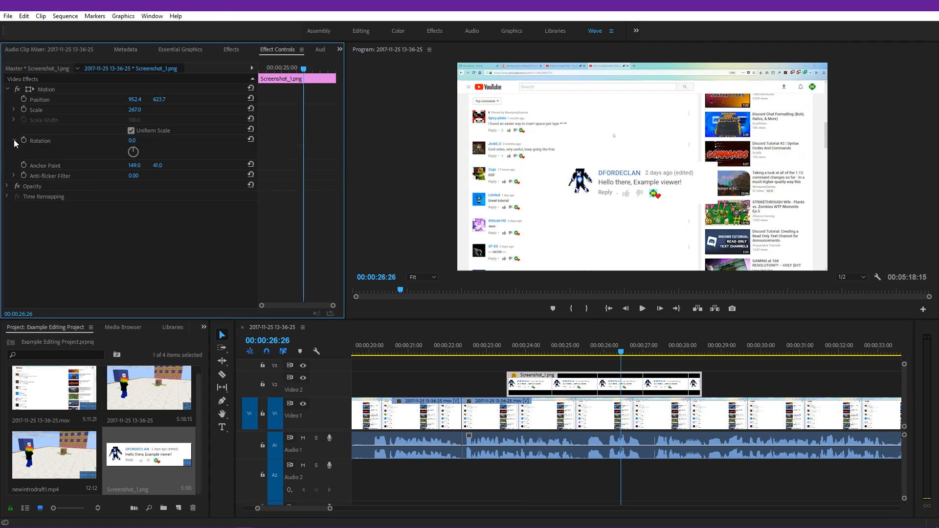
left_click(13, 141)
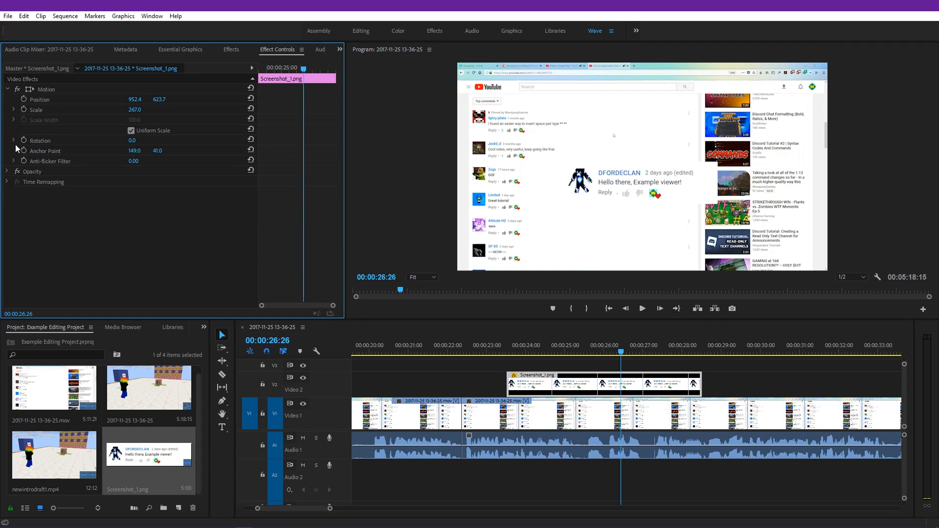
left_click(8, 90)
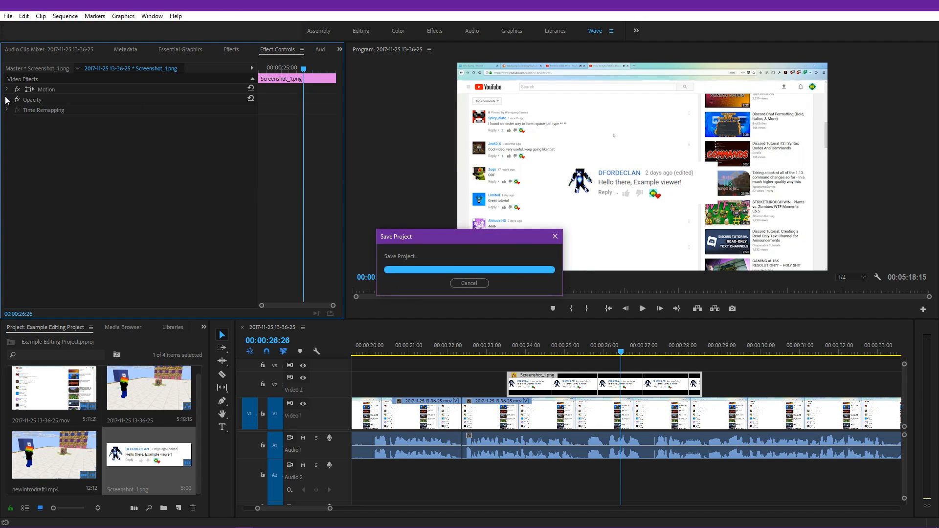
left_click(7, 100)
left_click(7, 100)
left_click(7, 100)
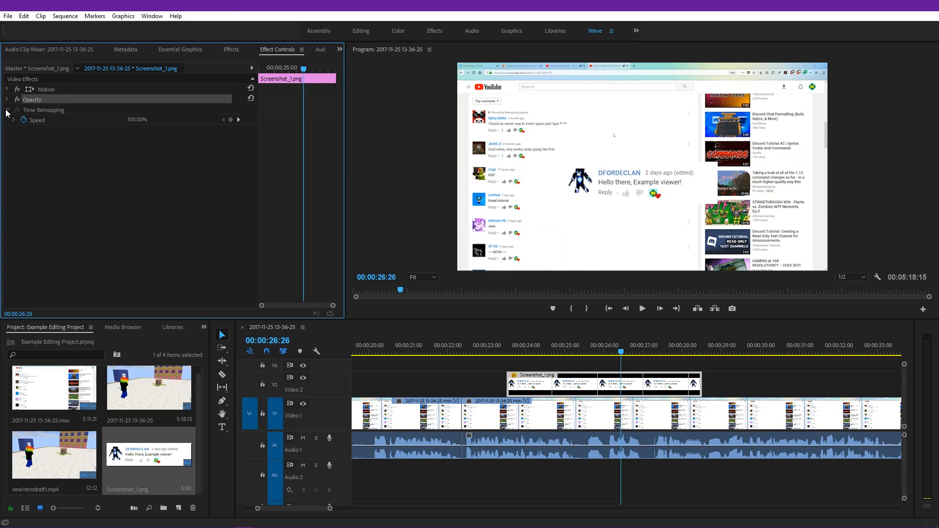
Apply Gaussian Blur to the V1 recording clip beneath the screenshot and show that clip's Effect Controls.
left_click(504, 342)
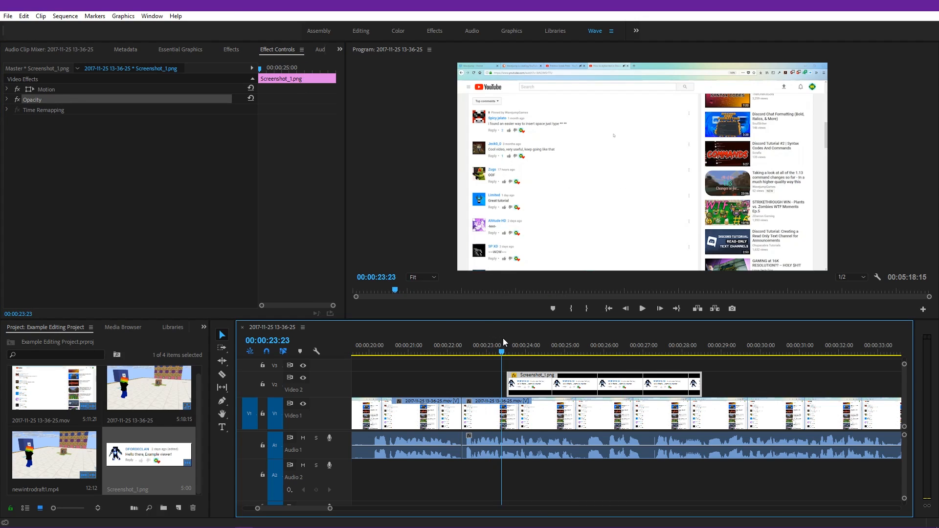
key("Right")
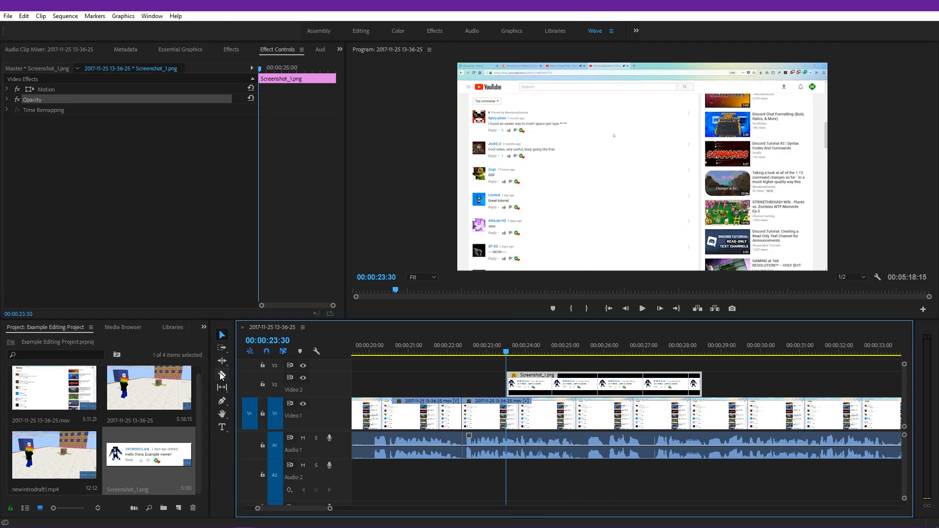
left_click_drag(499, 354, 507, 356)
left_click(232, 50)
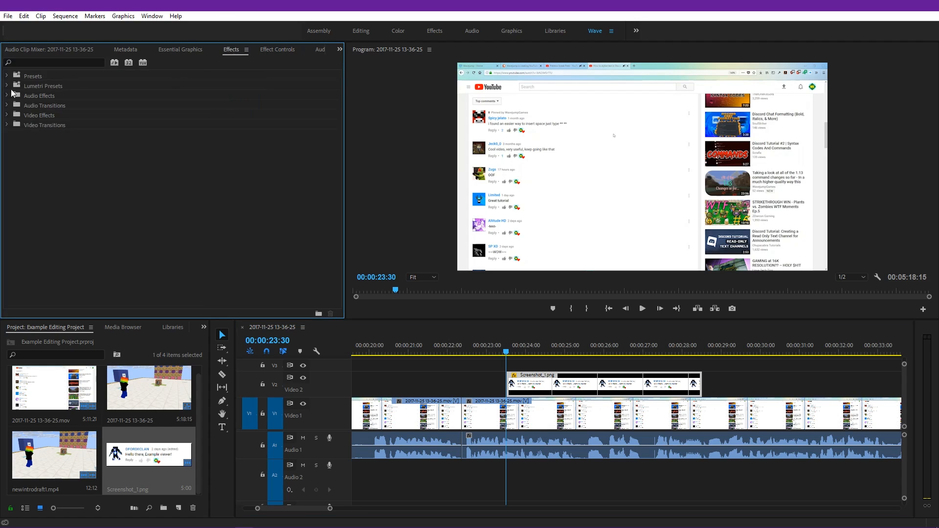
left_click(7, 115)
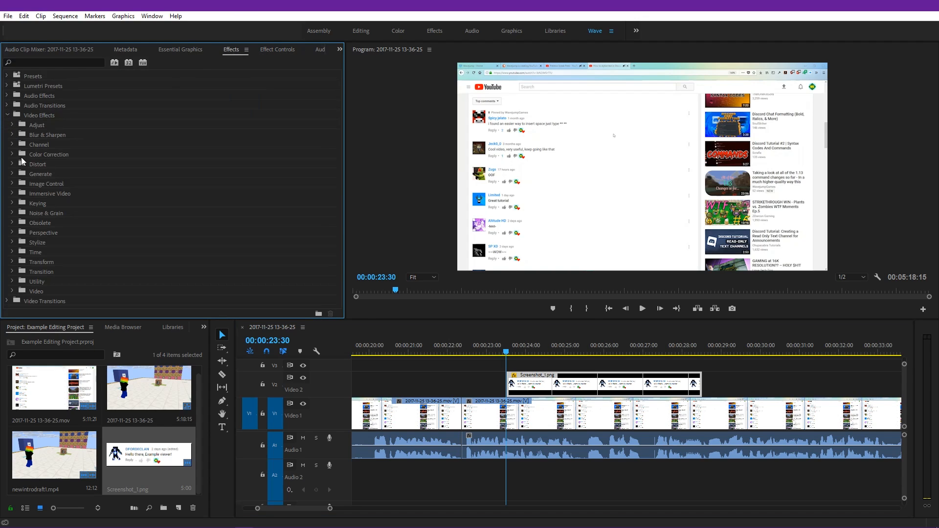
left_click(12, 135)
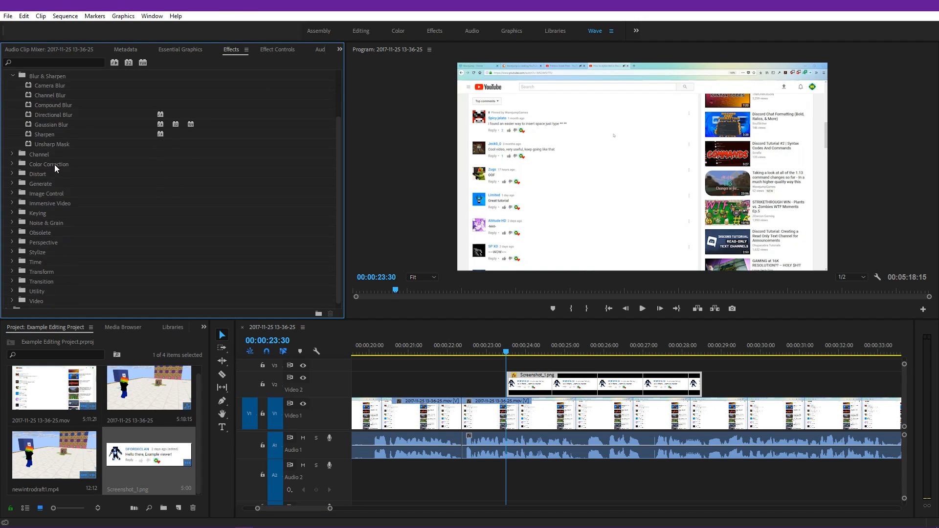
left_click_drag(59, 183, 483, 416)
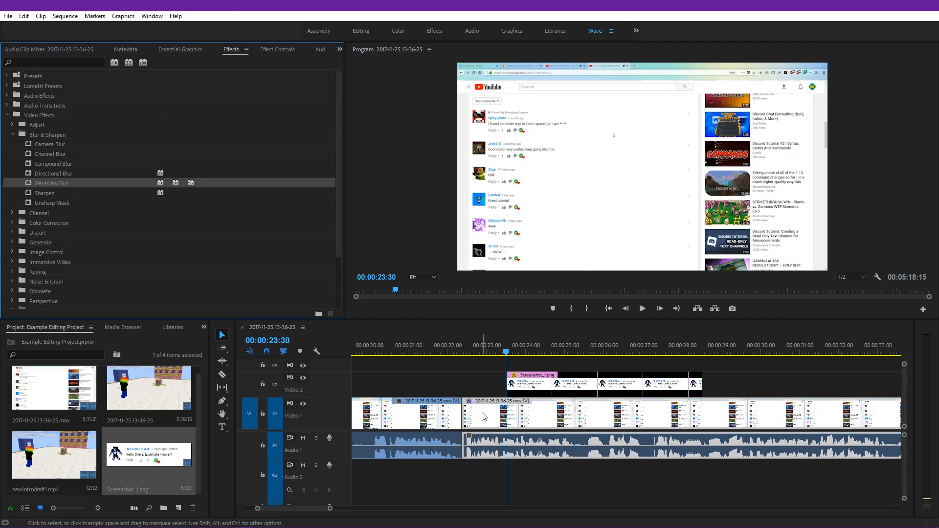
left_click(277, 49)
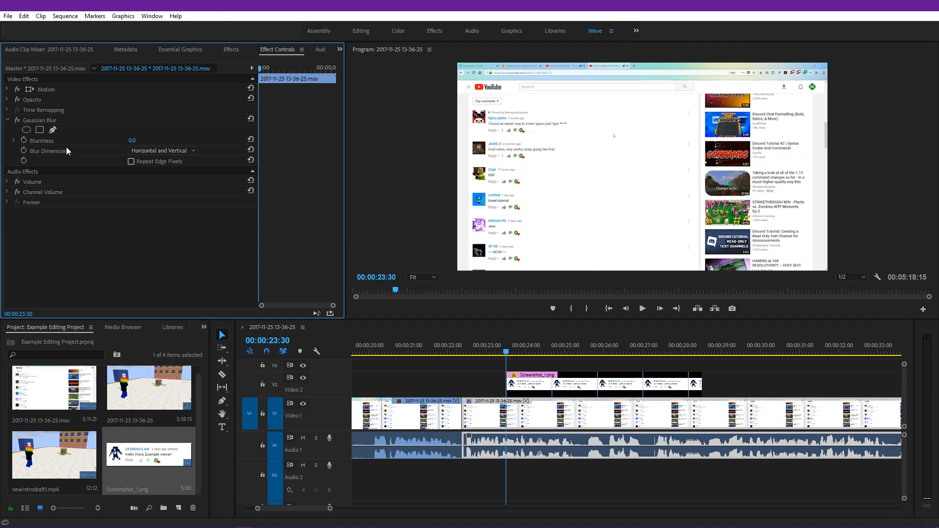
Add a Cross Dissolve transition to the start of the Screenshot_1.png clip on V2.
left_click_drag(459, 343, 464, 345)
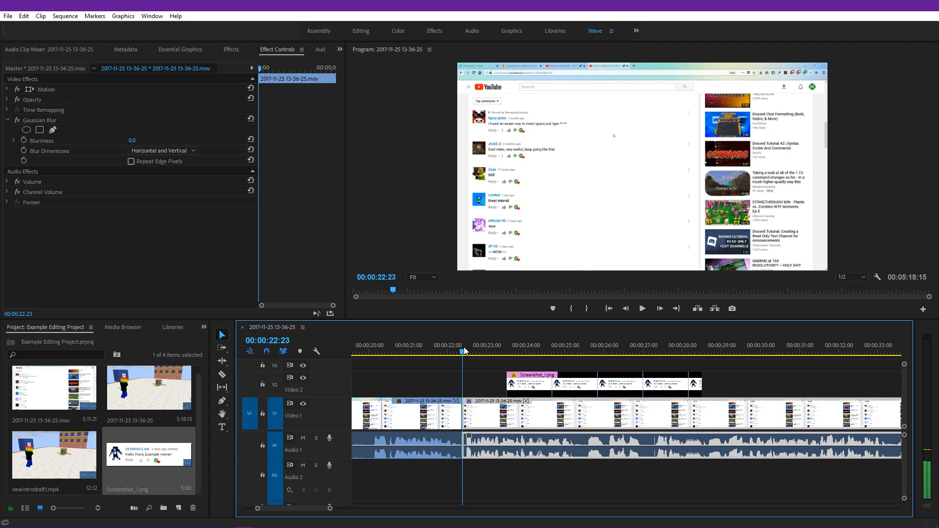
left_click_drag(464, 348, 492, 352)
left_click(496, 363)
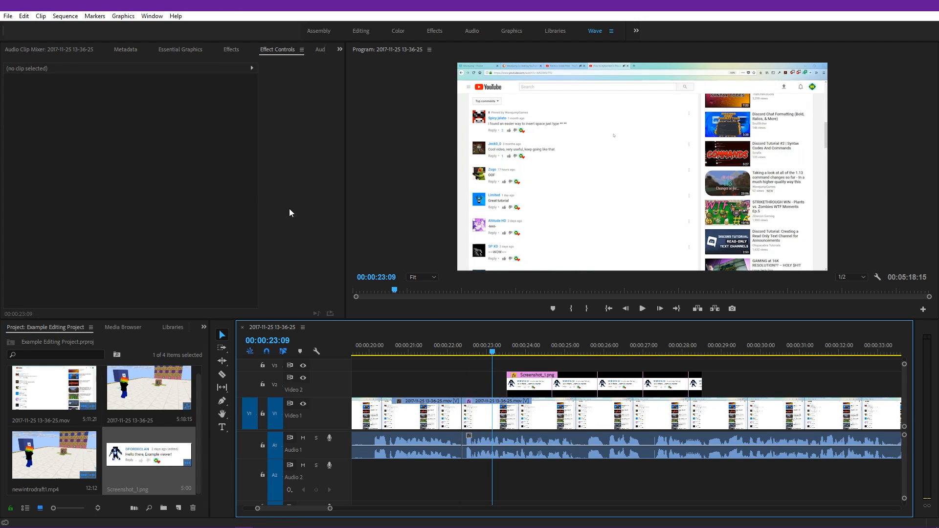
left_click(230, 50)
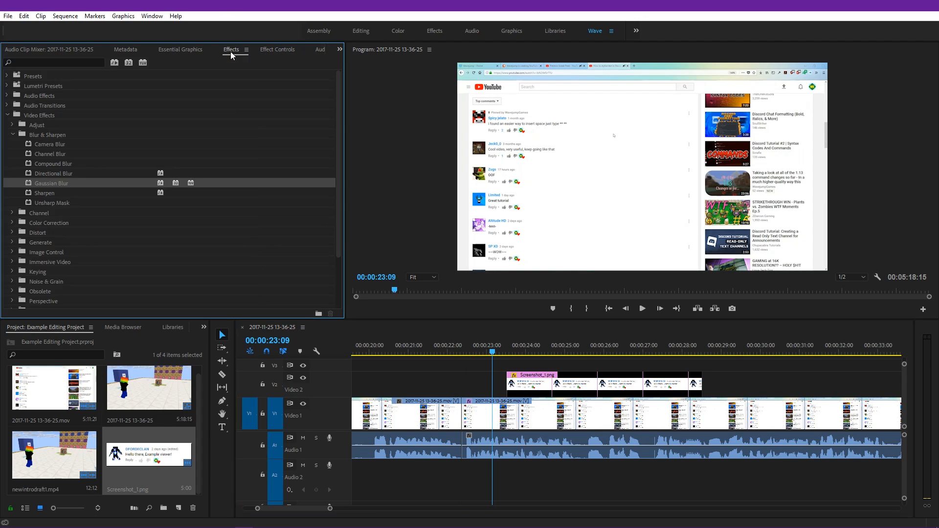
left_click(7, 115)
left_click(7, 125)
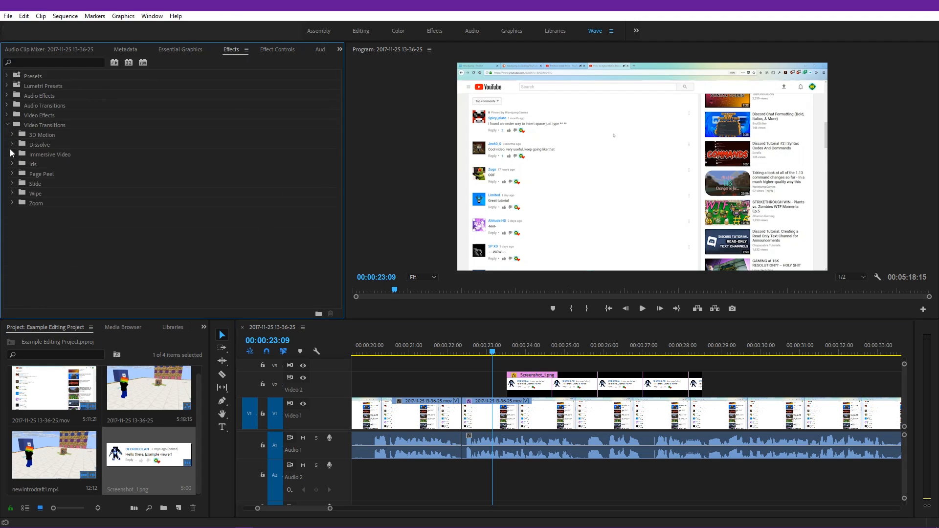
left_click(13, 145)
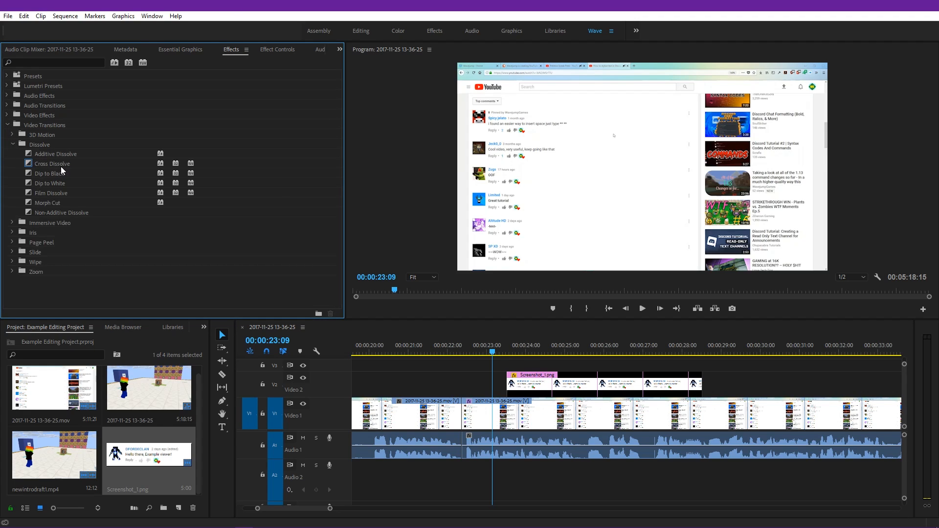
left_click_drag(61, 166, 514, 383)
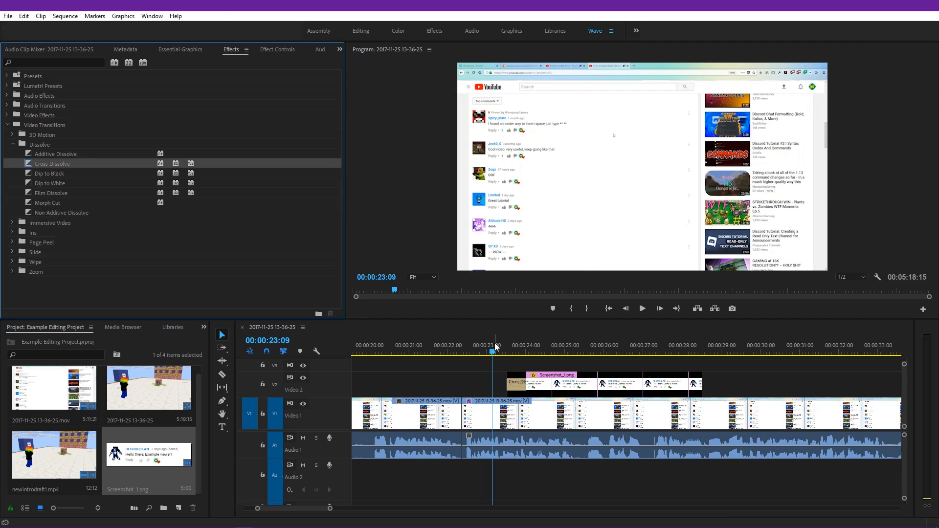
Scrub through the screenshot's Cross Dissolve and set the playback resolution to Full.
left_click_drag(496, 346, 531, 345)
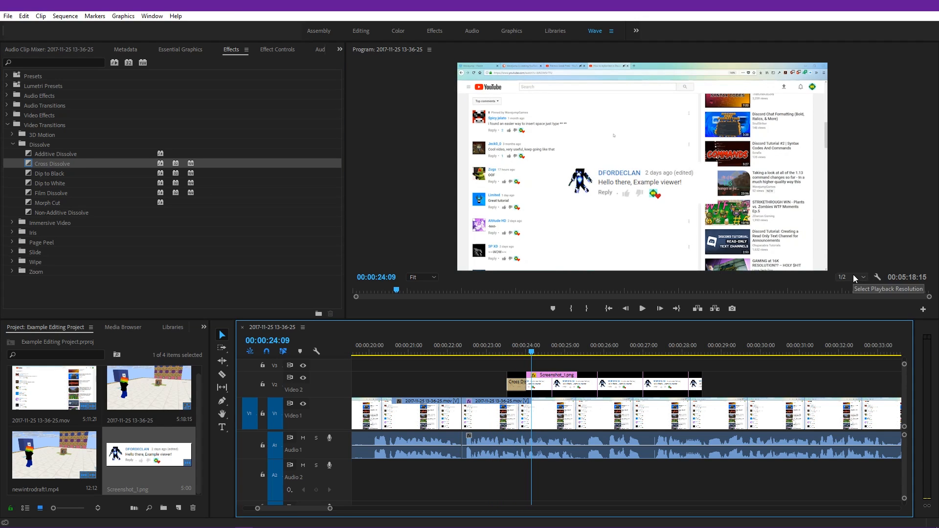
left_click(544, 347)
mouse_move(564, 348)
left_mouse_down()
mouse_move(658, 339)
mouse_move(547, 343)
left_mouse_up()
left_click(861, 276)
left_click(853, 290)
Turn on Blurriness keyframing for the V1 recording's Gaussian Blur at 00:00:23:31, where the screenshot starts.
left_click(492, 347)
mouse_move(506, 355)
left_mouse_down()
mouse_move(712, 343)
mouse_move(477, 342)
mouse_move(515, 339)
mouse_move(508, 352)
left_mouse_up()
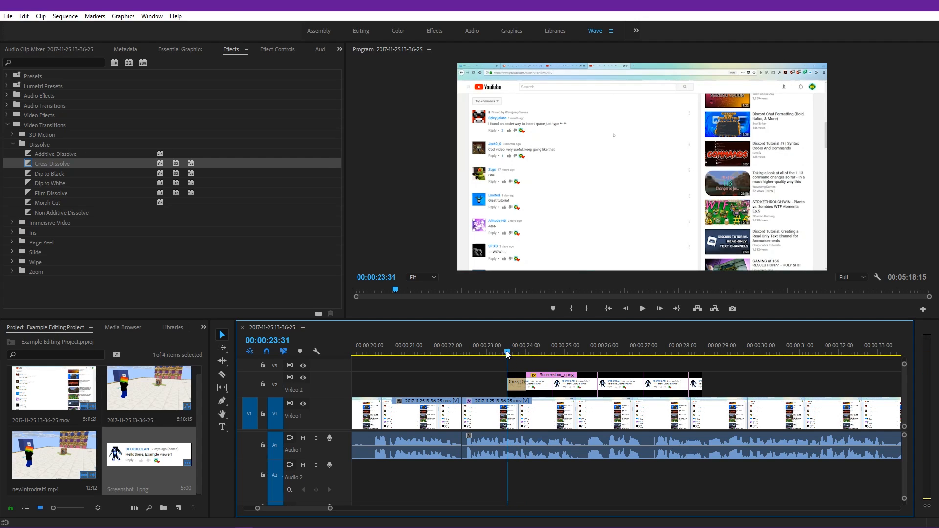
left_click(544, 415)
left_click(274, 50)
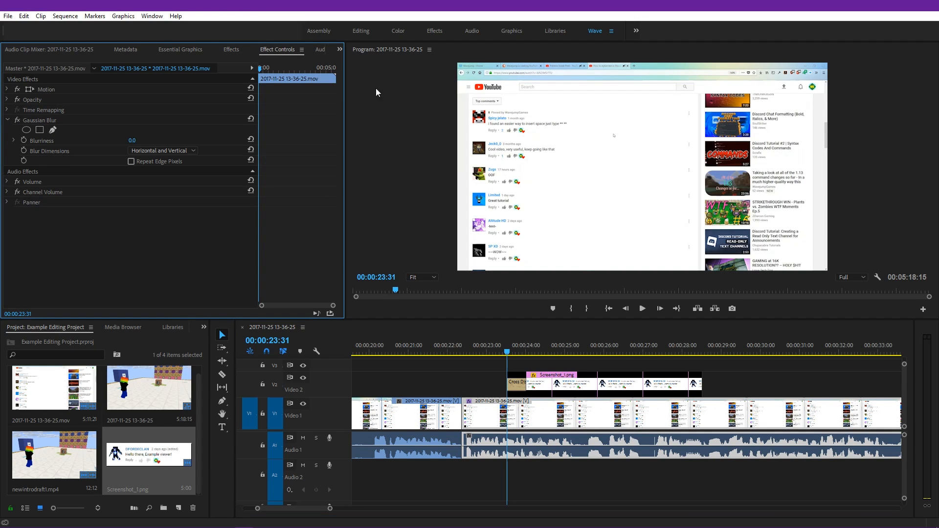
left_click(24, 141)
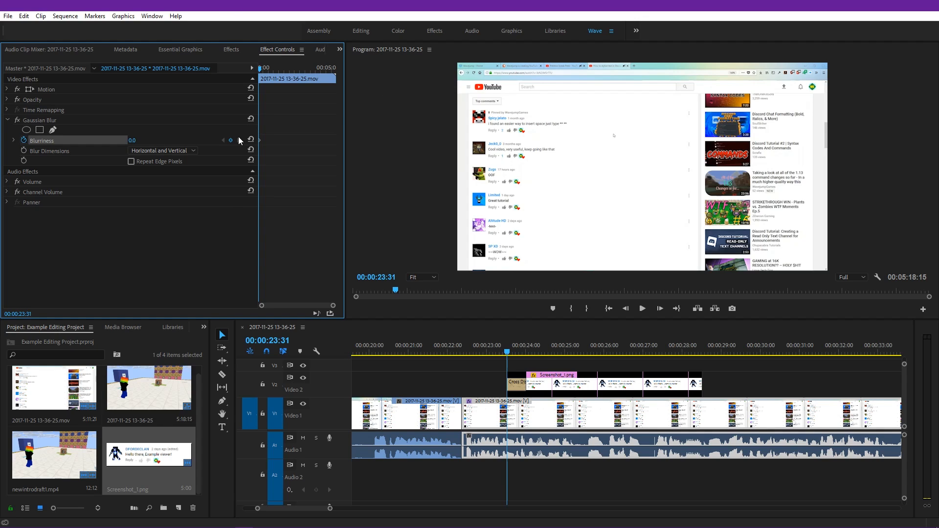
left_click(495, 373)
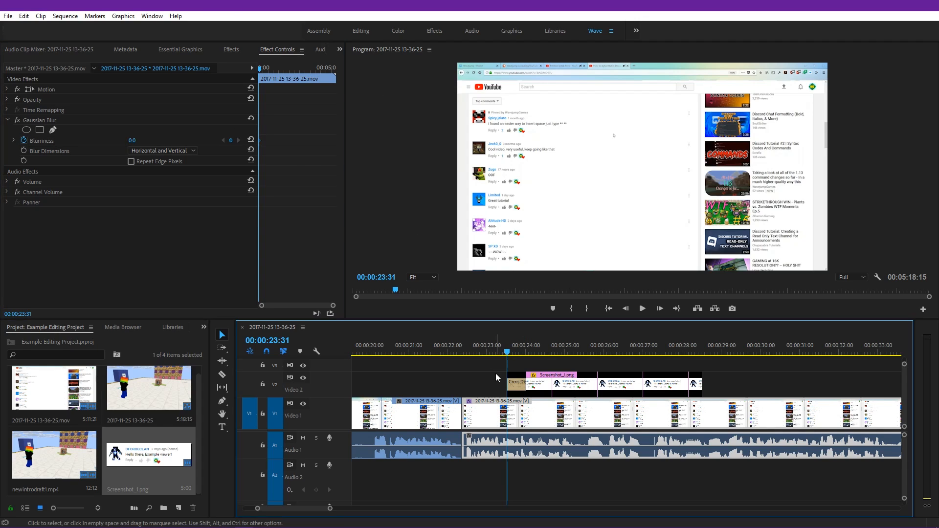
left_click(517, 417)
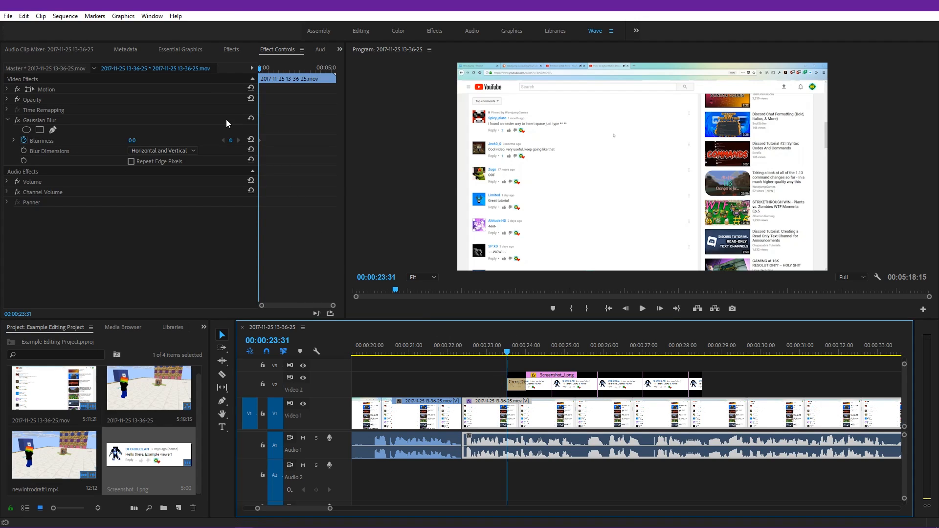
Set the Gaussian Blur's Blurriness to 74 at 00:00:24:01 and play the blur-in from 00:00:22:55.
left_click_drag(520, 350, 529, 351)
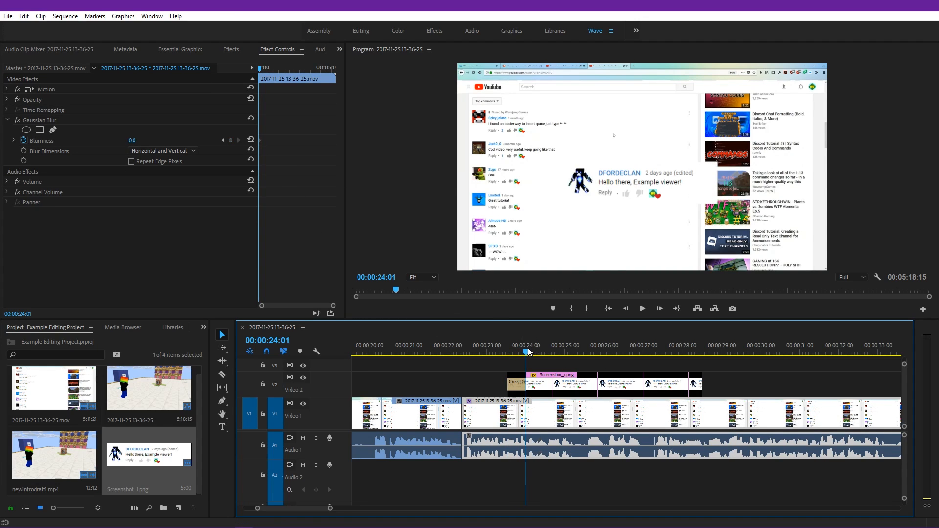
left_click_drag(132, 141, 168, 142)
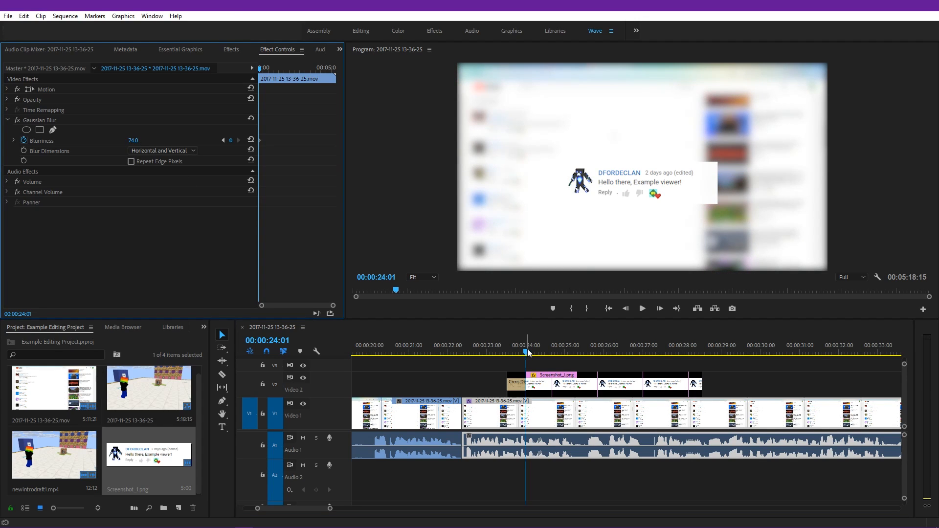
left_click_drag(528, 351, 486, 346)
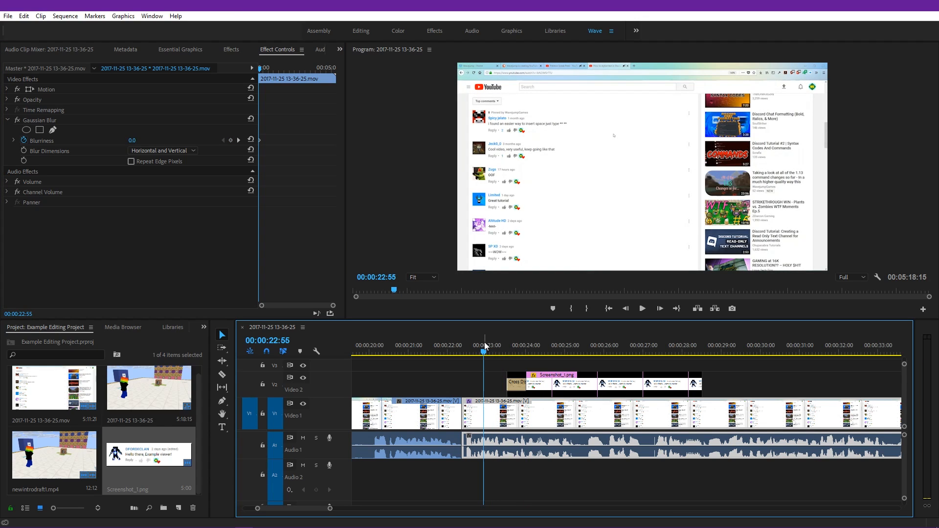
key("space")
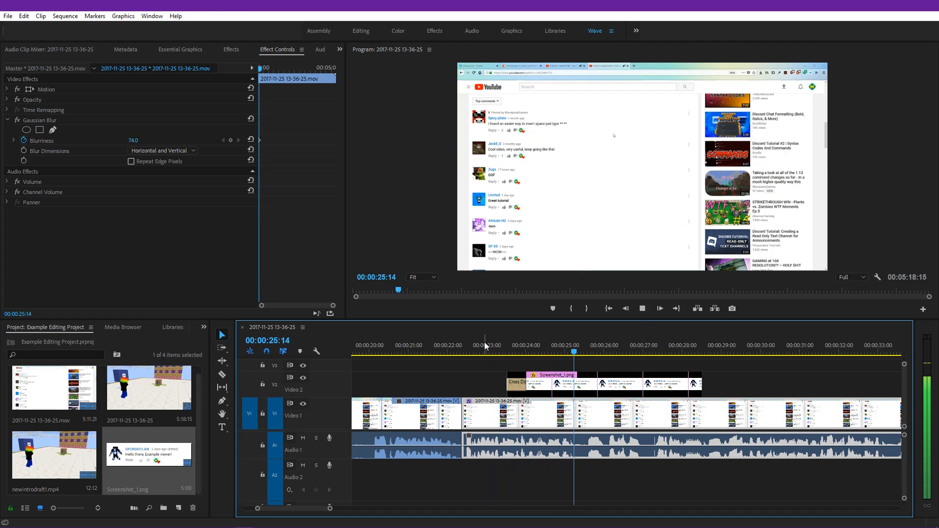
key("space")
left_click_drag(484, 341, 532, 351)
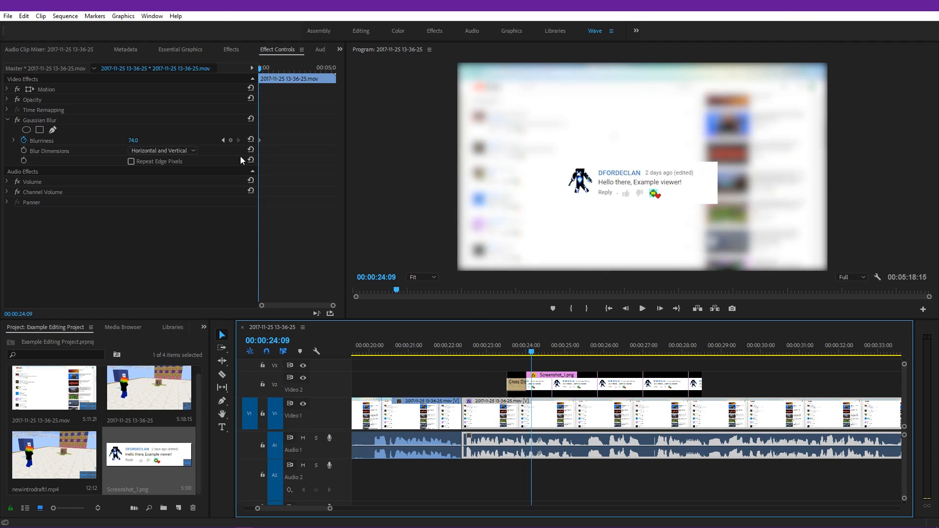
Set the Gaussian Blur's Blurriness to 140 at 00:00:25:50.
left_click(598, 345)
left_click(597, 344)
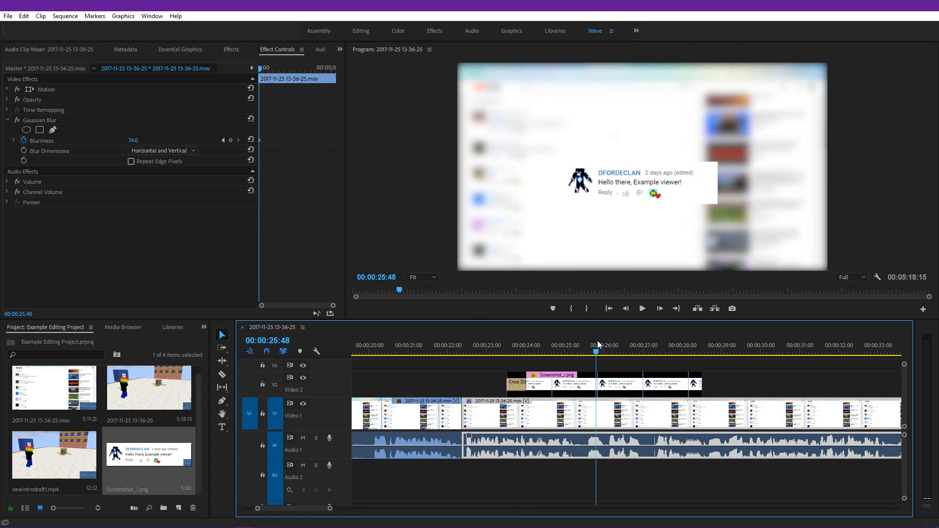
key("Right")
left_click(122, 140)
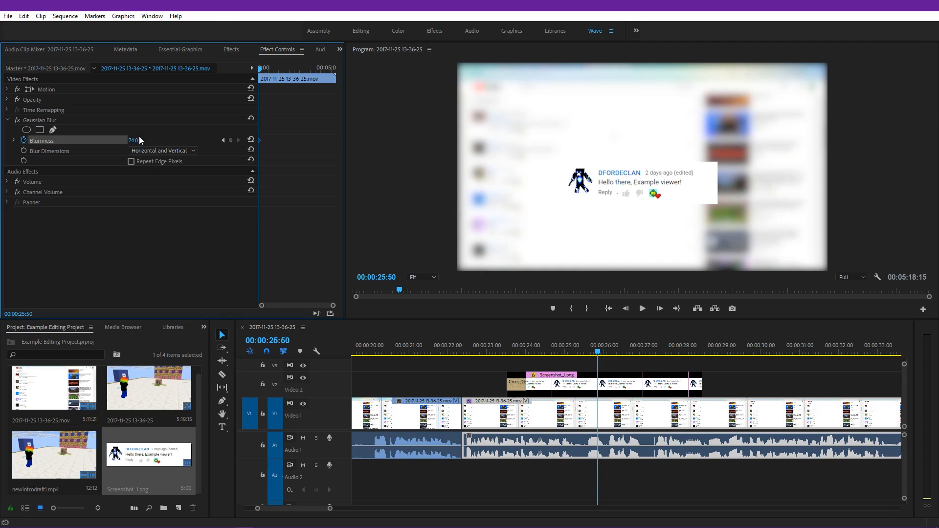
left_click_drag(134, 140, 165, 140)
Set the Gaussian Blur's Blurriness to 0 at 00:00:28:30, where the screenshot ends.
left_click(703, 349)
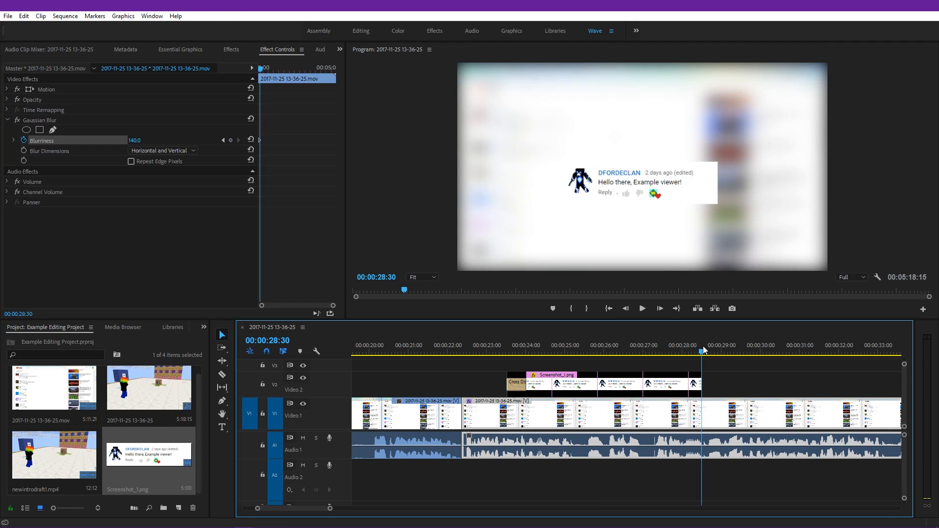
left_click_drag(133, 140, 83, 140)
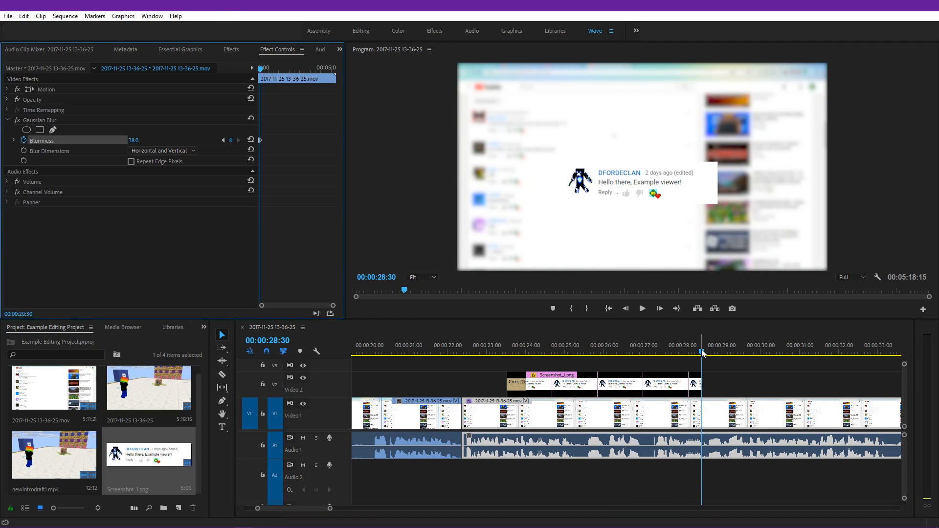
left_click(134, 140)
type("0")
key("Return")
Add a Cross Dissolve to the end of Screenshot_1.png on V2 and return to the recording's effect settings.
left_click(231, 50)
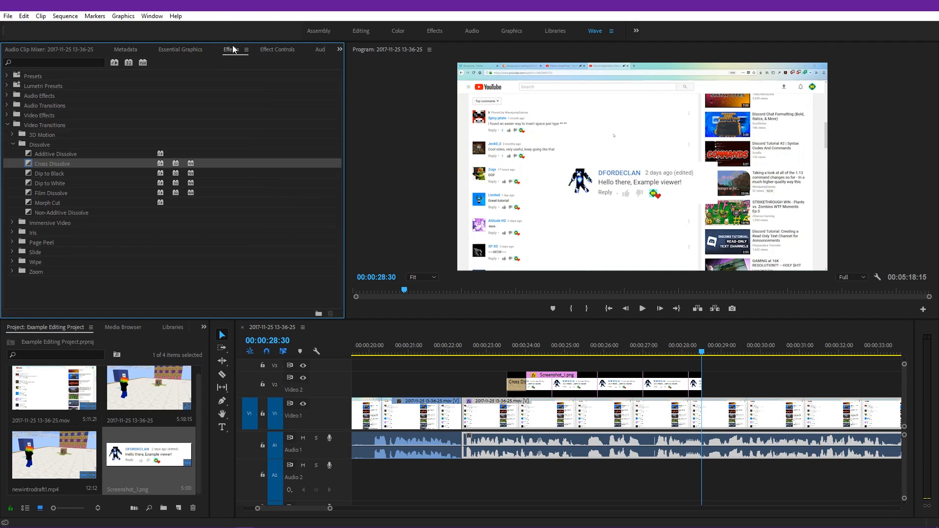
left_click_drag(98, 163, 692, 383)
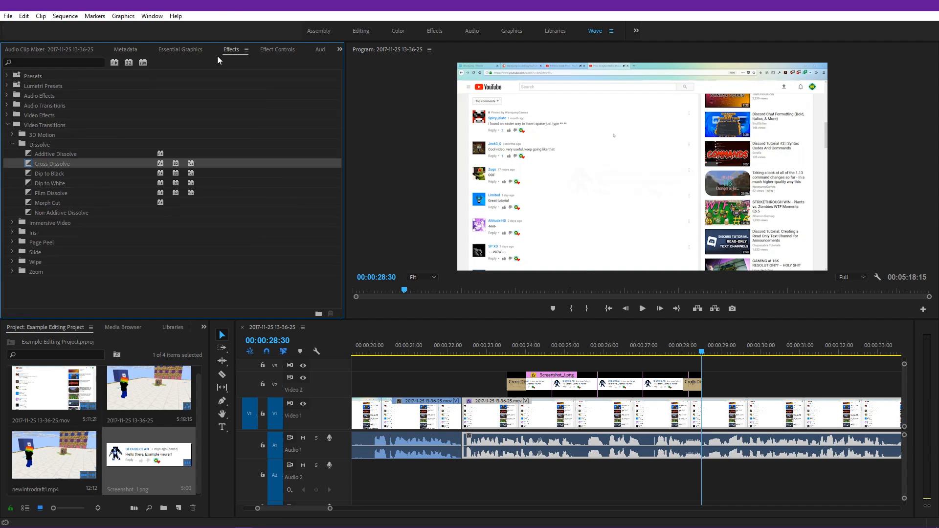
left_click(277, 49)
Set the playback resolution to 1/4 and play the screenshot's blur and dissolves in an enlarged preview from 00:00:23:26.
left_click_drag(685, 344, 503, 343)
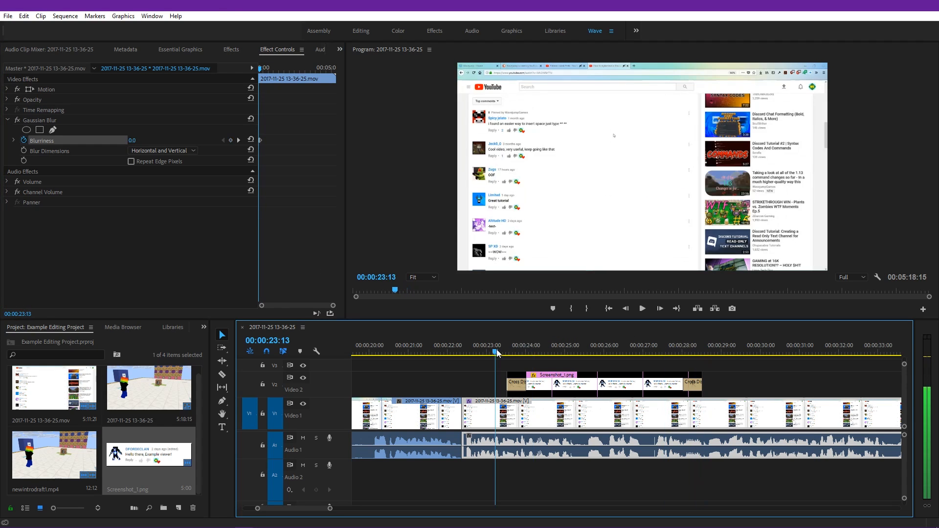
left_click(420, 278)
left_click(427, 288)
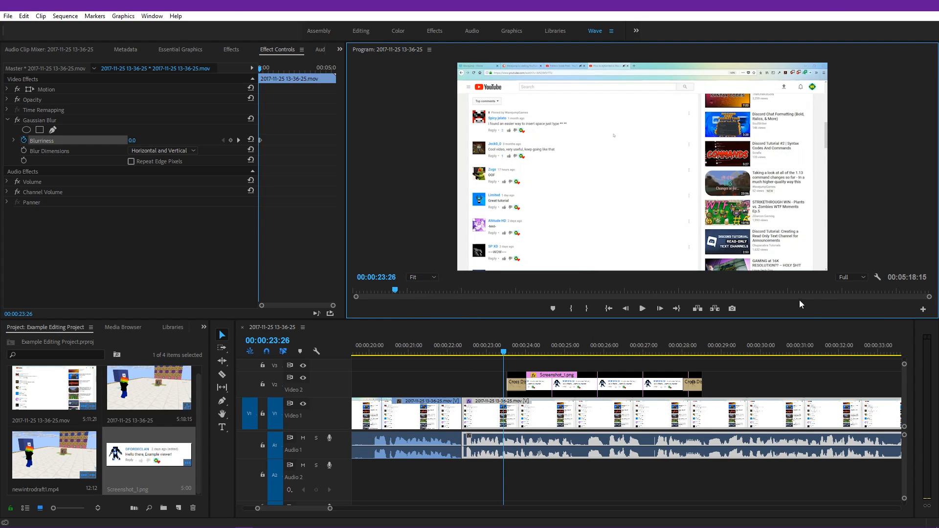
left_click(852, 277)
left_click(858, 309)
key("grave")
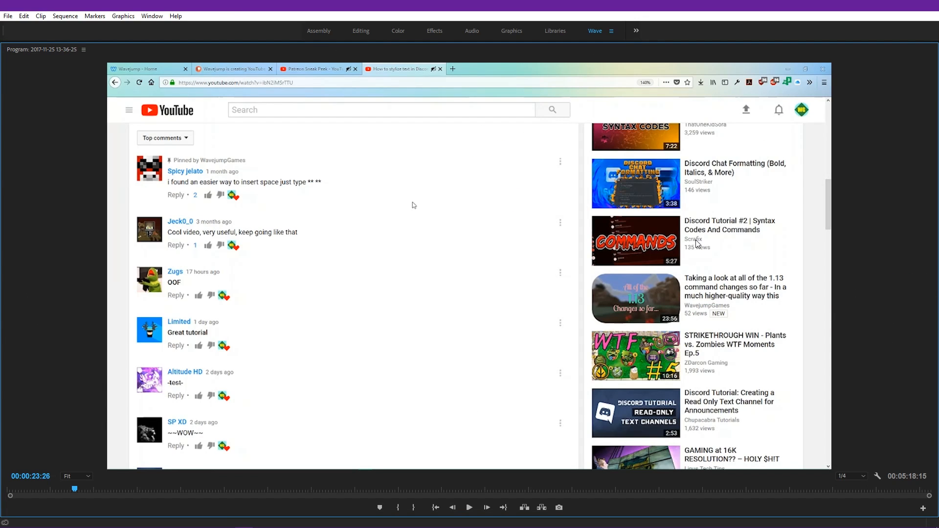
key("space")
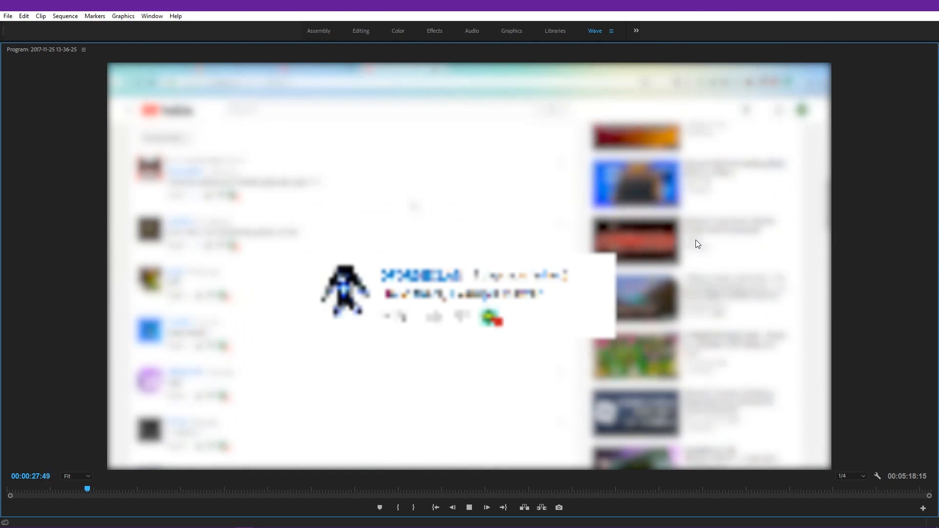
key("space")
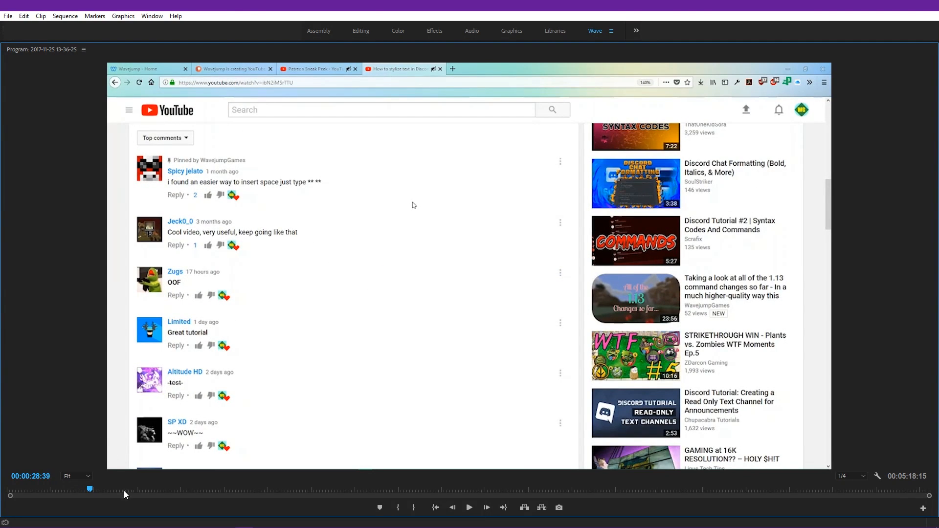
Restore the normal panel layout and set the playback resolution to 1/2.
left_click(88, 475)
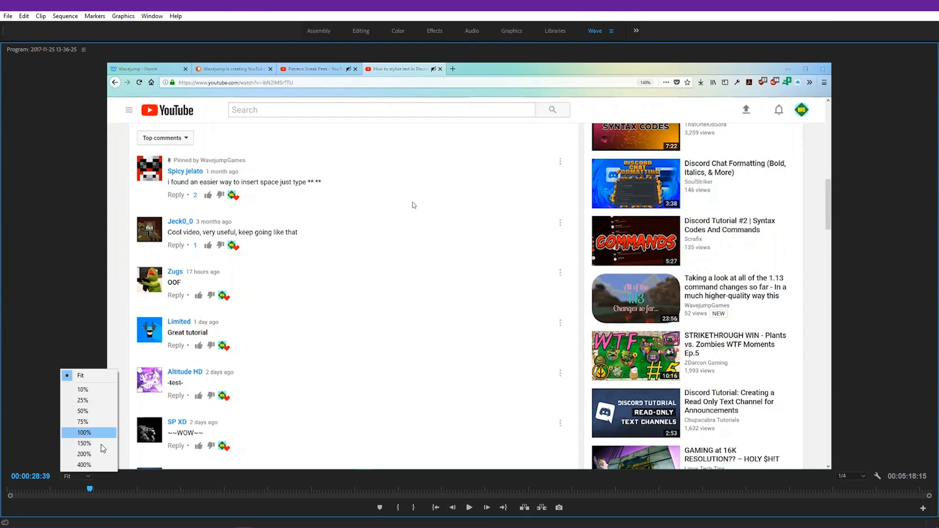
left_click(840, 478)
key("grave")
left_click(848, 276)
left_click(853, 300)
Examine the background blur around 00:00:28:02, where the screenshot's closing Cross Dissolve starts.
left_click_drag(690, 347, 684, 348)
key("Right")
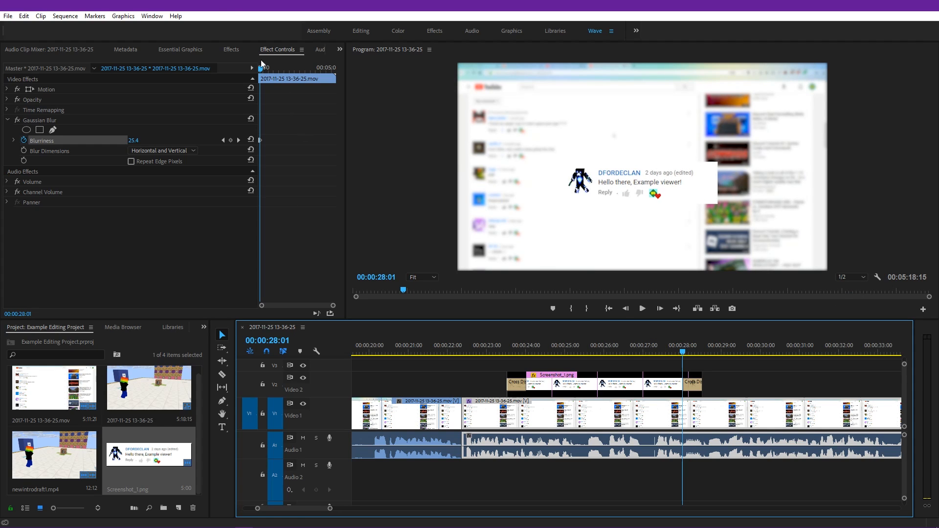
left_click(275, 66)
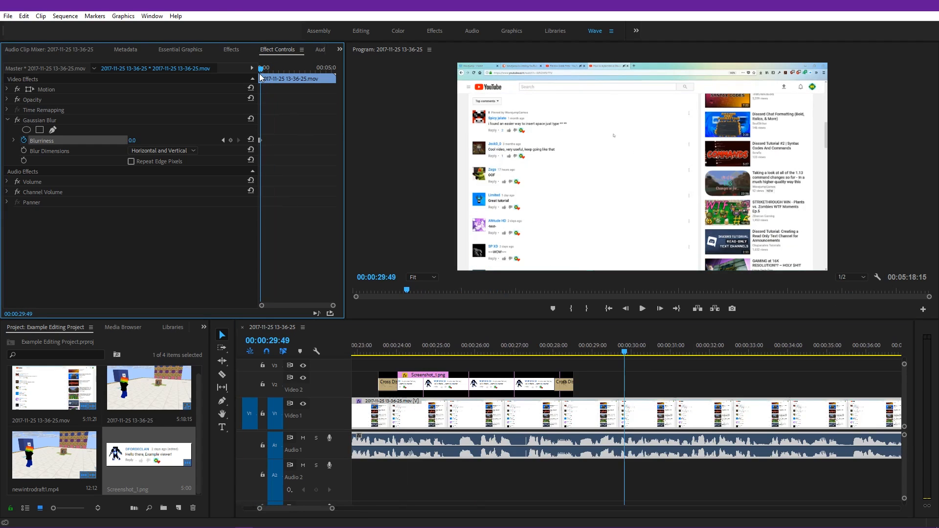
left_click(556, 346)
key("Left")
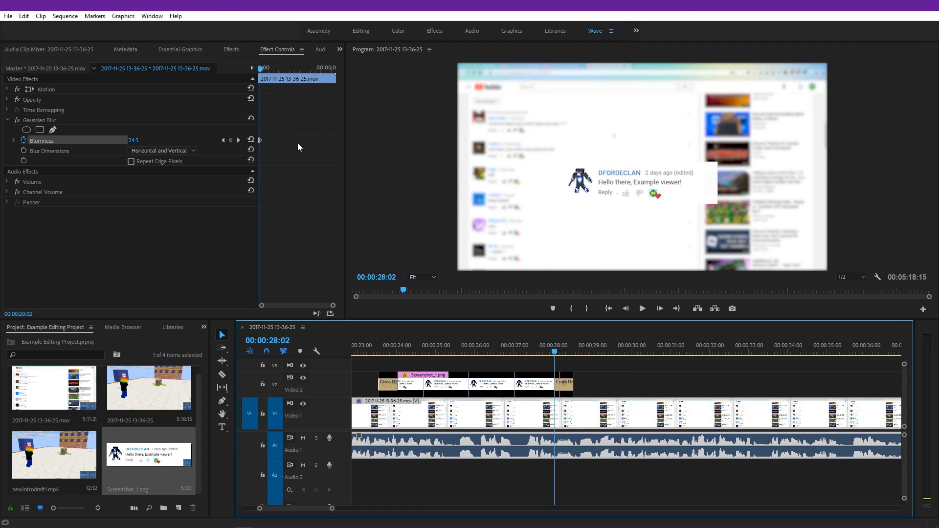
left_click(300, 121)
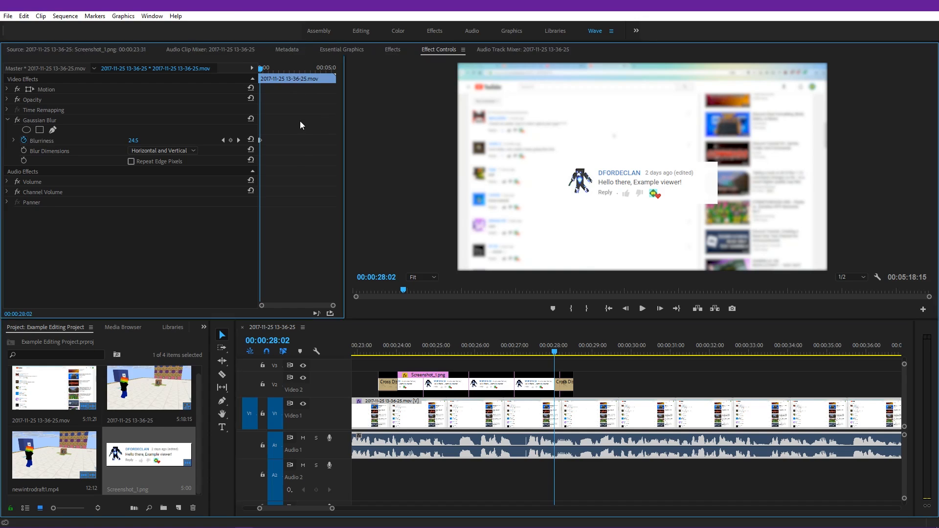
Enlarge the effect settings, try to move a Blurriness keyframe to around 00:00:26:08, and undo it.
key("grave")
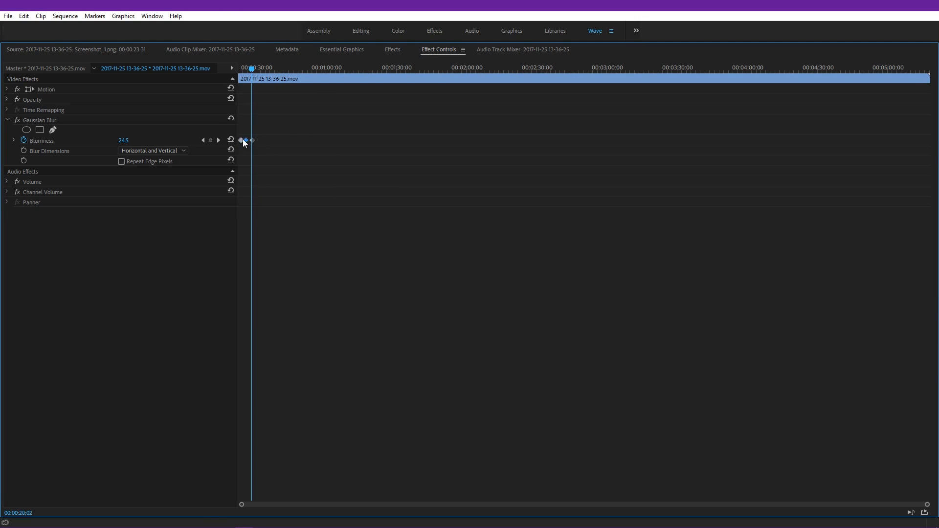
left_click_drag(243, 69, 247, 72)
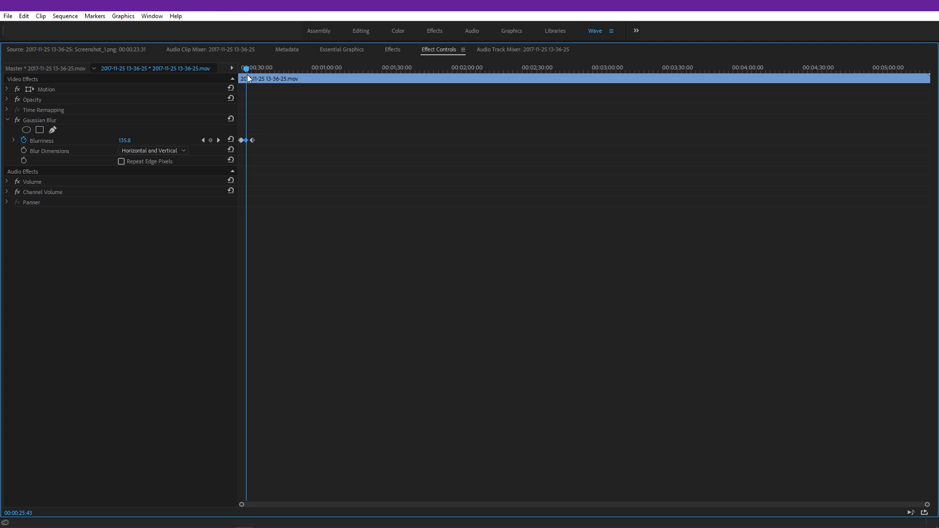
left_click_drag(249, 77, 248, 79)
left_click_drag(242, 140, 247, 142)
key("ctrl+z")
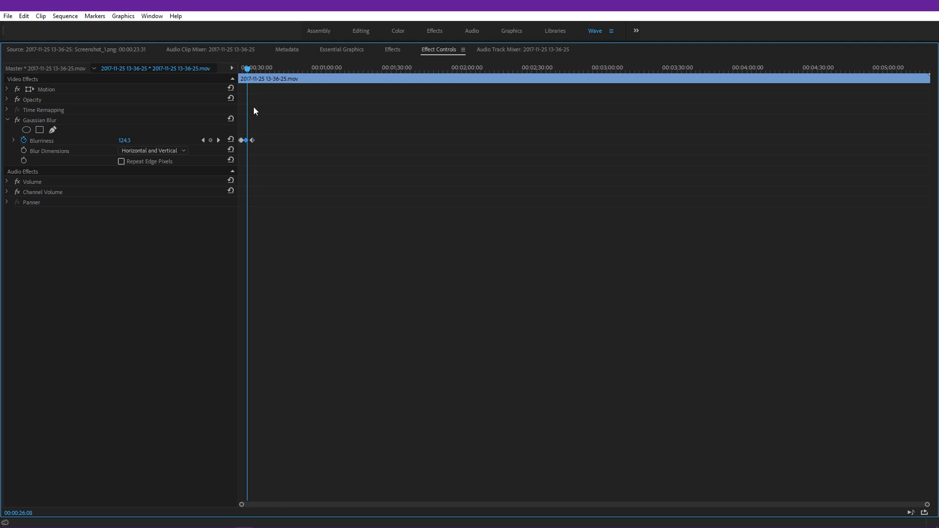
Add a Blurriness keyframe of 140 at 00:00:26:58 to the recording's Gaussian Blur and restore the panel layout.
left_click_drag(246, 69, 248, 69)
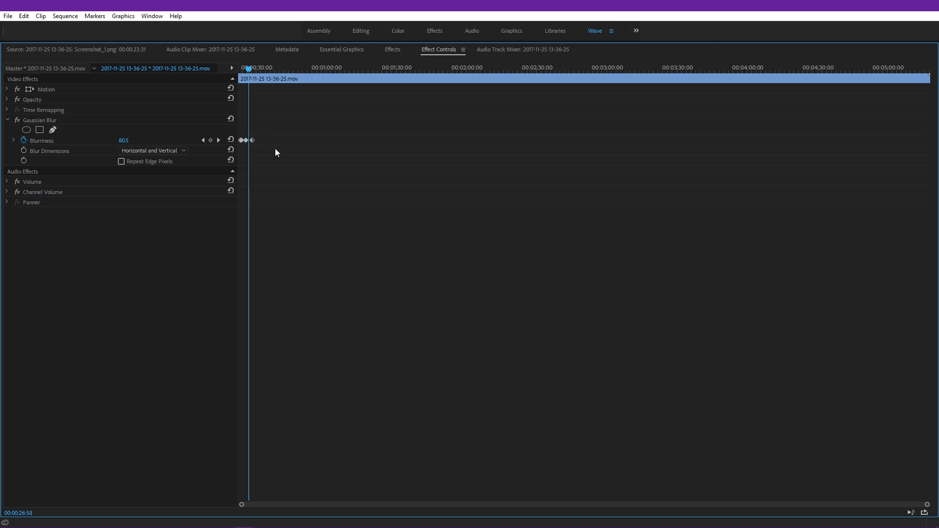
left_click(73, 139)
key("grave")
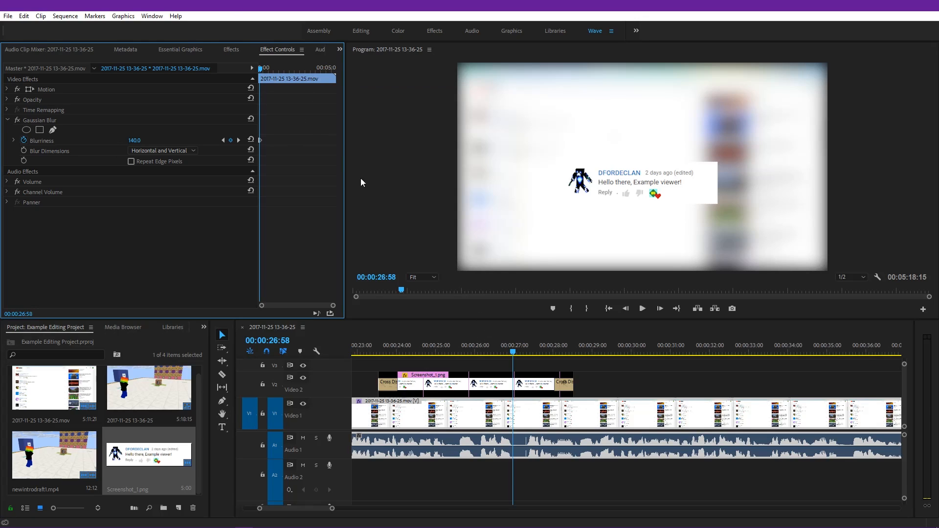
Move the second 140 Blurriness keyframe to about 00:00:28:03, where the closing Cross Dissolve starts.
key("equal")
key("equal")
key("equal")
key("equal")
key("equal")
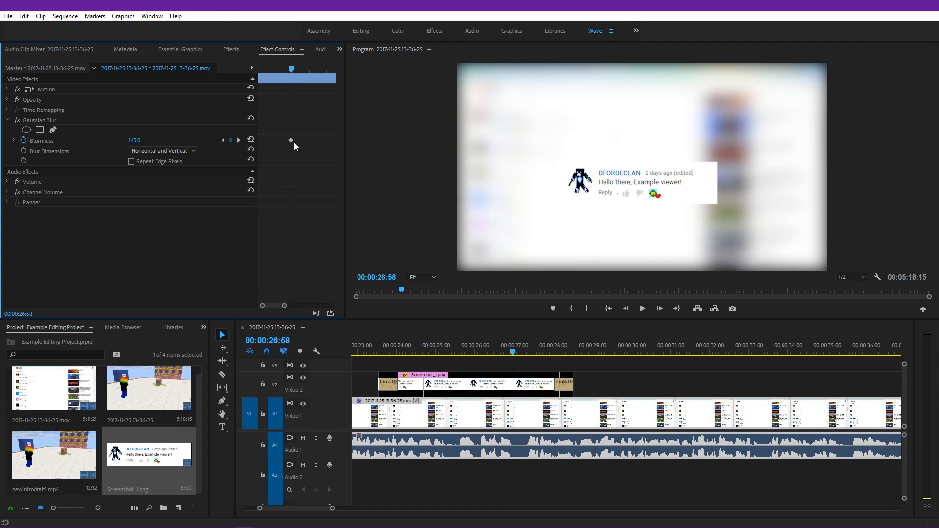
key("minus")
left_click_drag(295, 140, 300, 140)
left_click_drag(295, 68, 303, 71)
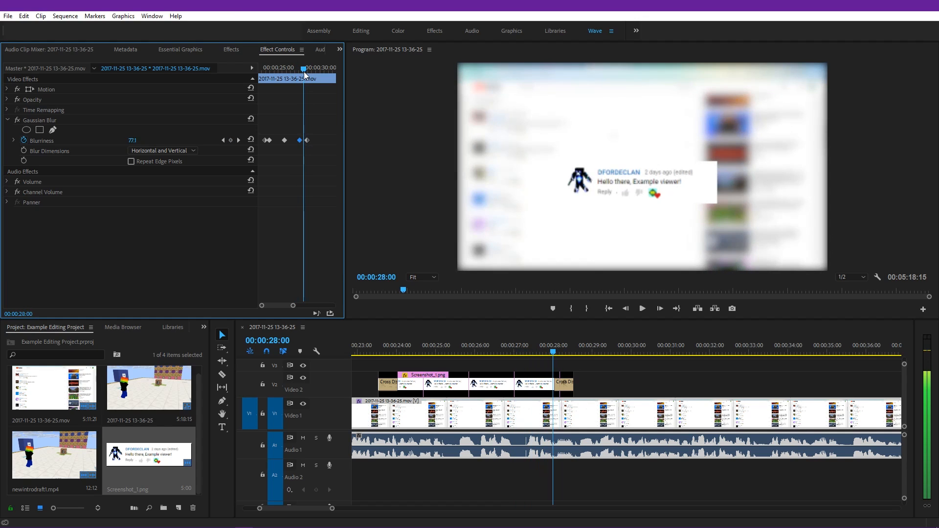
left_click_drag(300, 141, 303, 141)
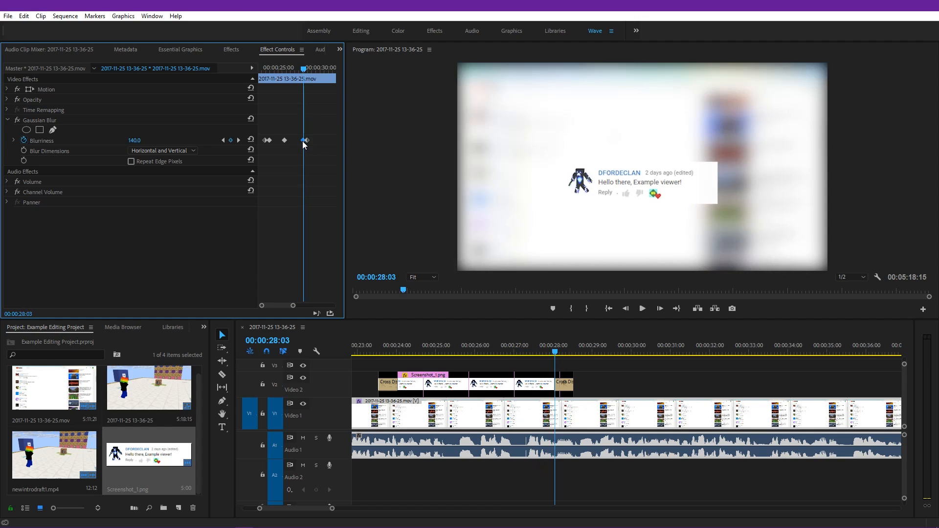
Play the blur animation from 00:00:22:22 and scrub through its fade-out to 00:00:28:36.
left_click_drag(301, 67, 250, 64)
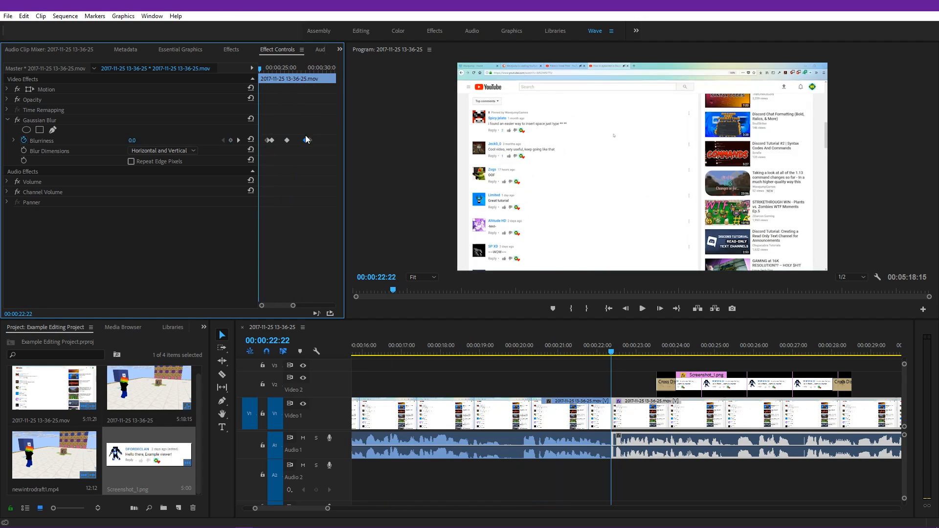
key("space")
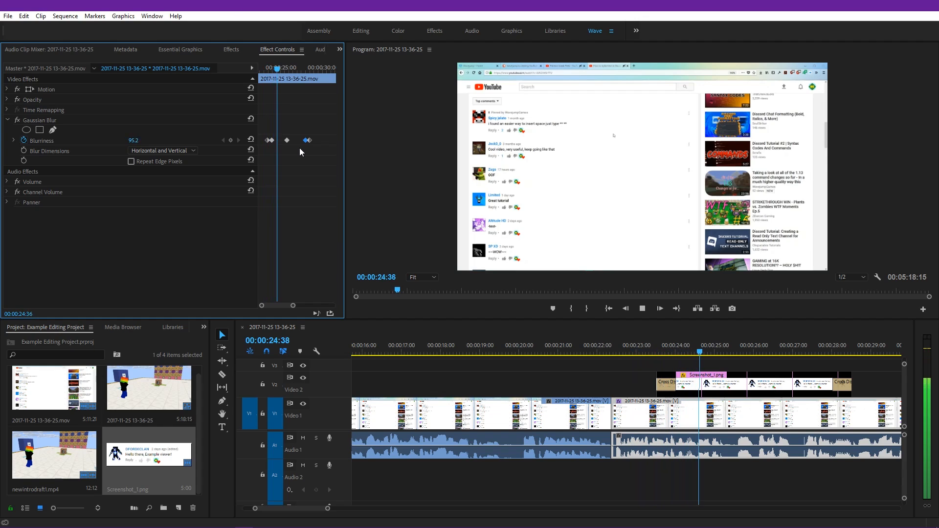
key("space")
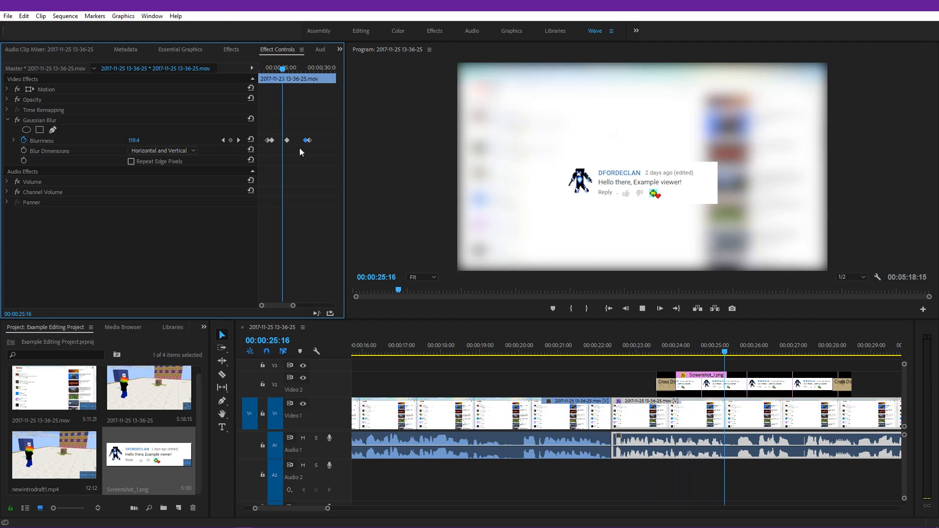
key("space")
left_click_drag(760, 352, 855, 351)
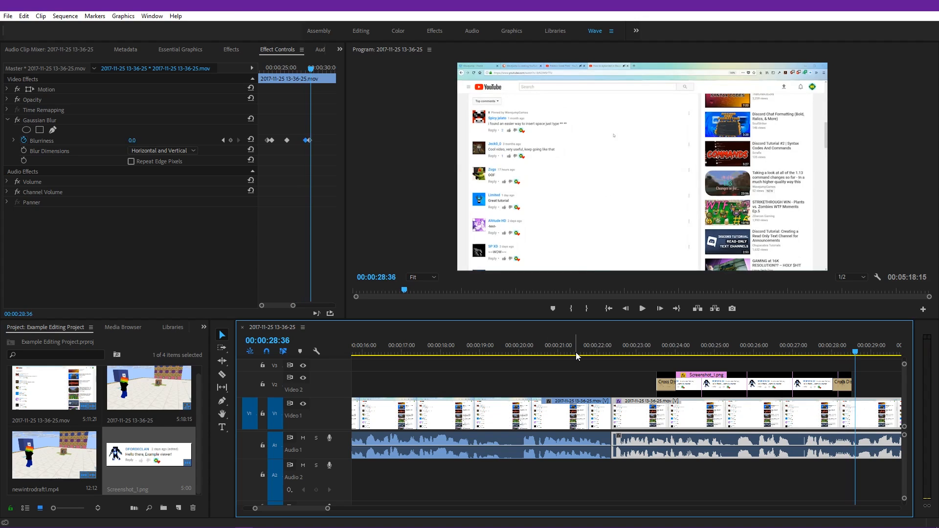
Reduce the V2 track's height in the timeline and save the project.
left_click(634, 352)
scroll(541, 371, "down", 3)
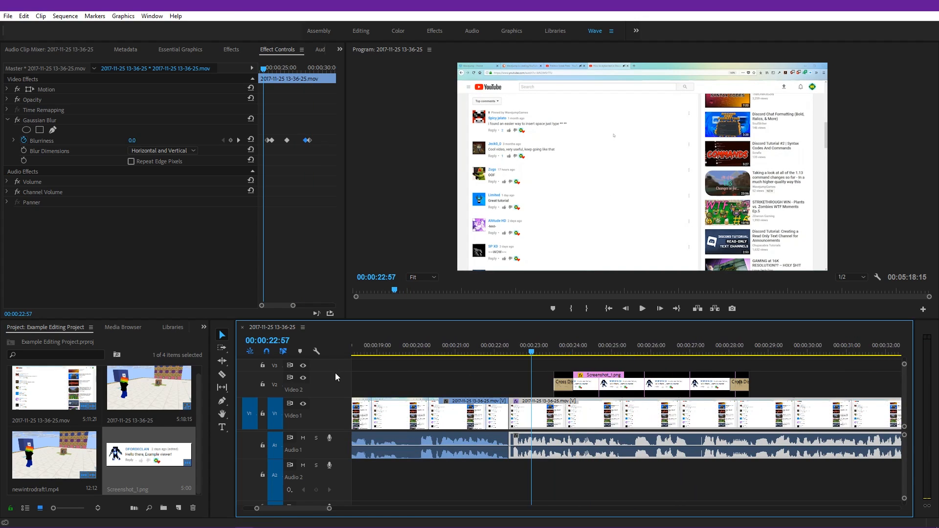
left_click_drag(334, 371, 334, 383)
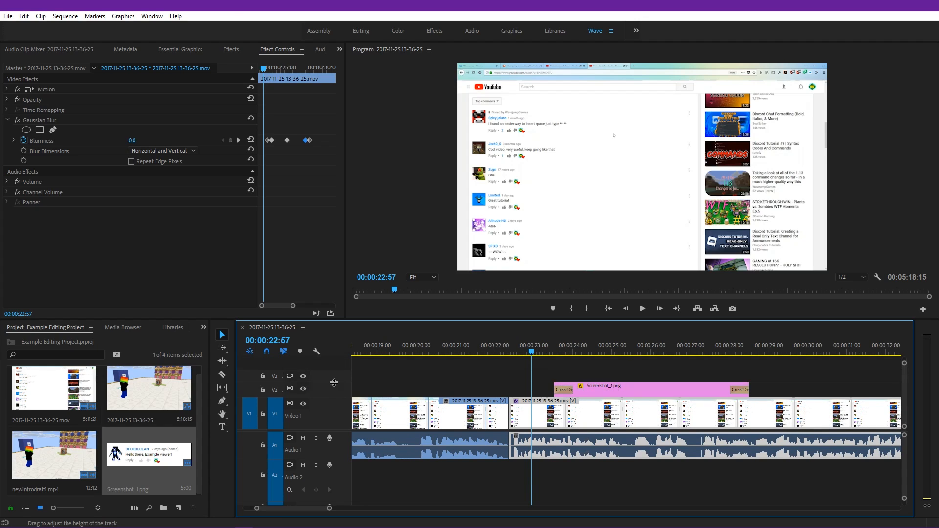
key("ctrl+s")
Place the Film Title template from the Titles graphics on V3 above the screenshot and dismiss the missing-fonts dialog.
left_click(495, 372)
left_click(581, 352)
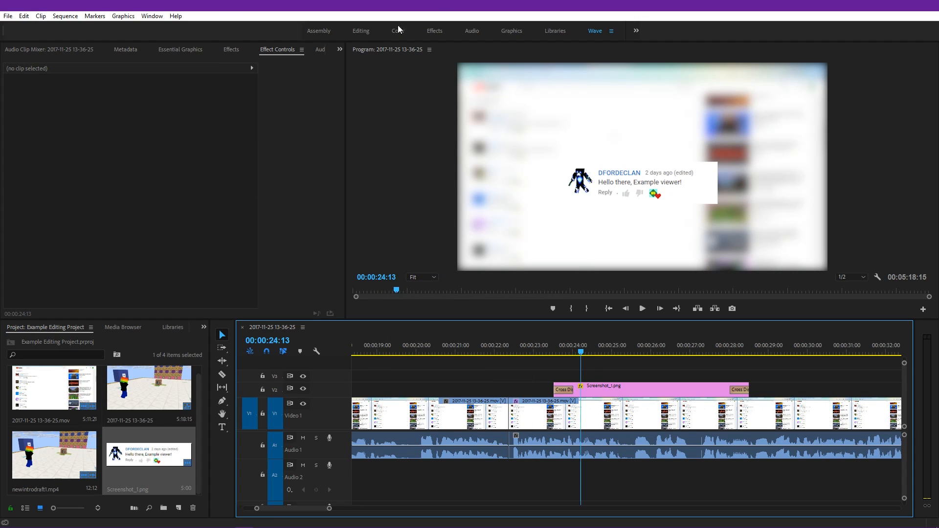
left_click(198, 49)
left_click(154, 66)
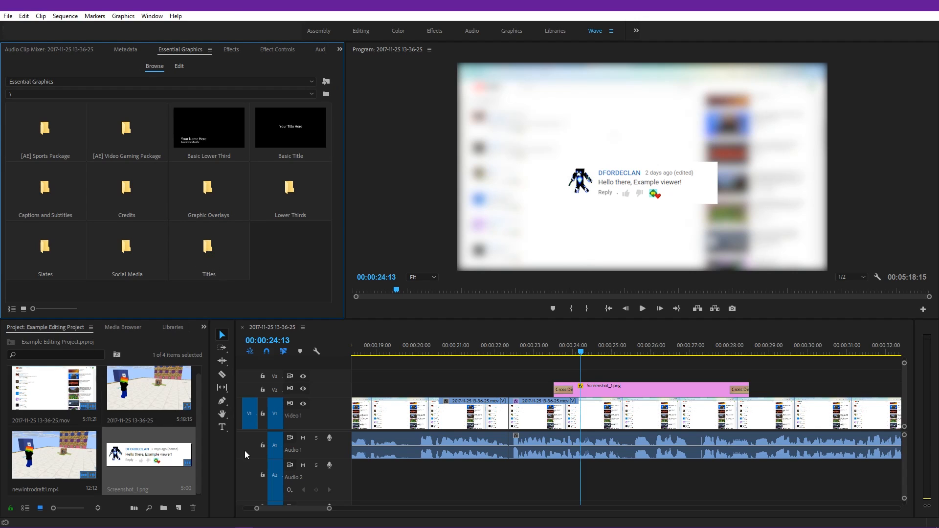
double_click(221, 264)
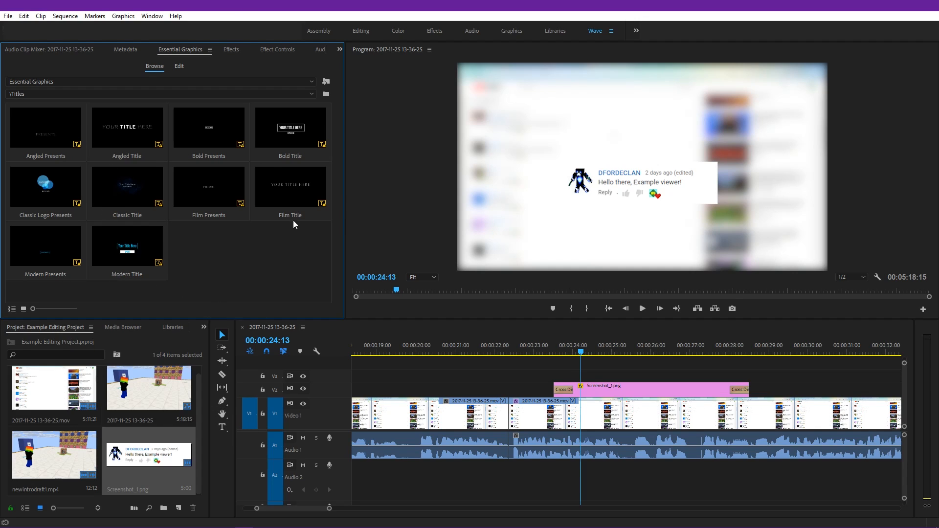
left_click_drag(294, 183, 579, 375)
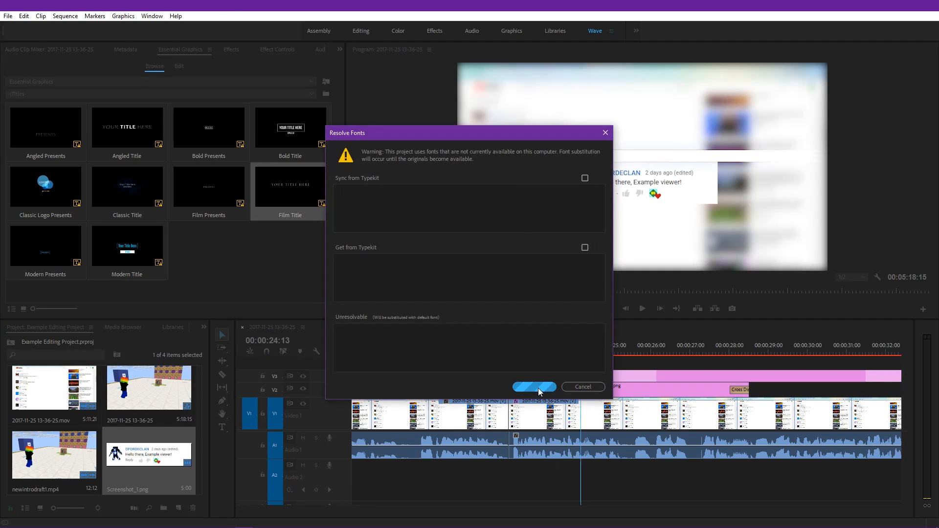
left_click(576, 383)
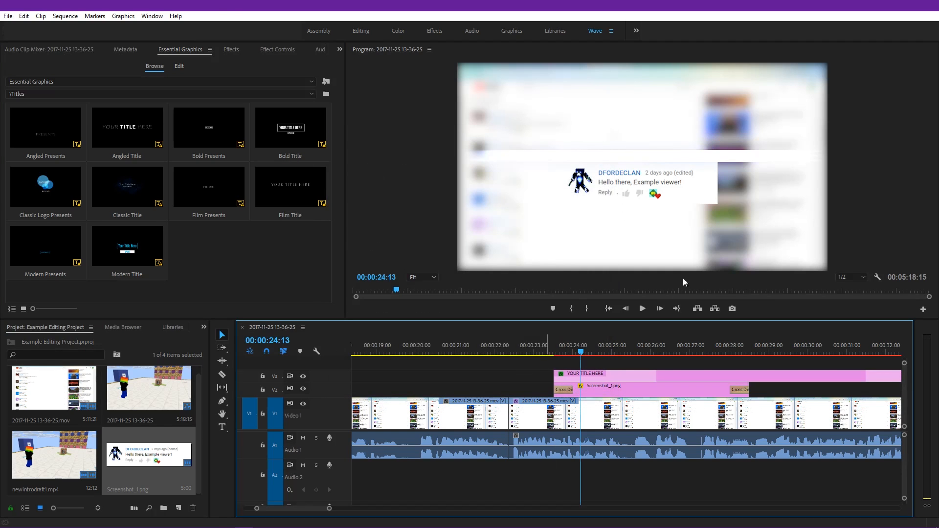
Scrub through the Film Title graphic over the screenshot and delete it from V3.
left_click(568, 157)
left_click_drag(673, 355, 594, 354)
key("Delete")
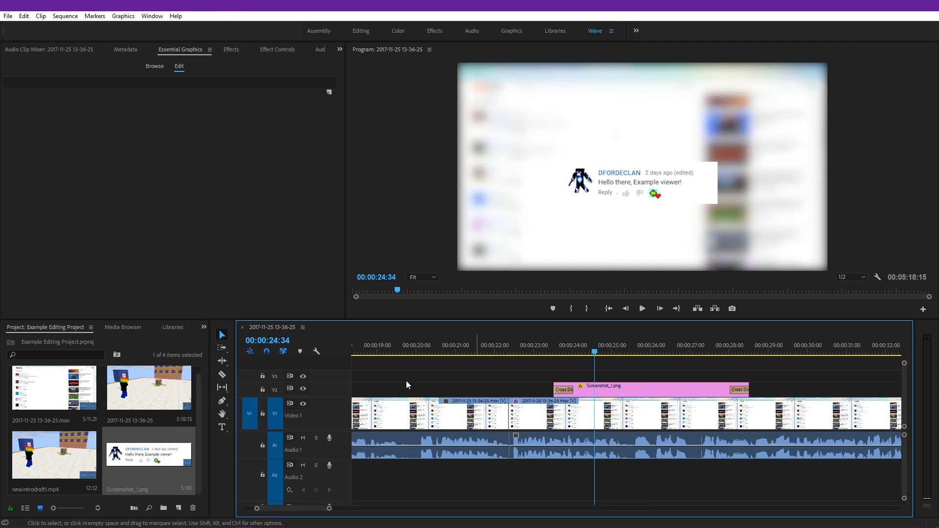
Mute the Audio 1 and Audio 2 tracks and move the playhead to the screenshot clip's start at 00:00:23:31.
left_click(303, 465)
left_click(608, 351)
left_click_drag(632, 350, 554, 356)
Add a text layer reading "Comment of the Day" over the video with the Type tool.
left_click(220, 429)
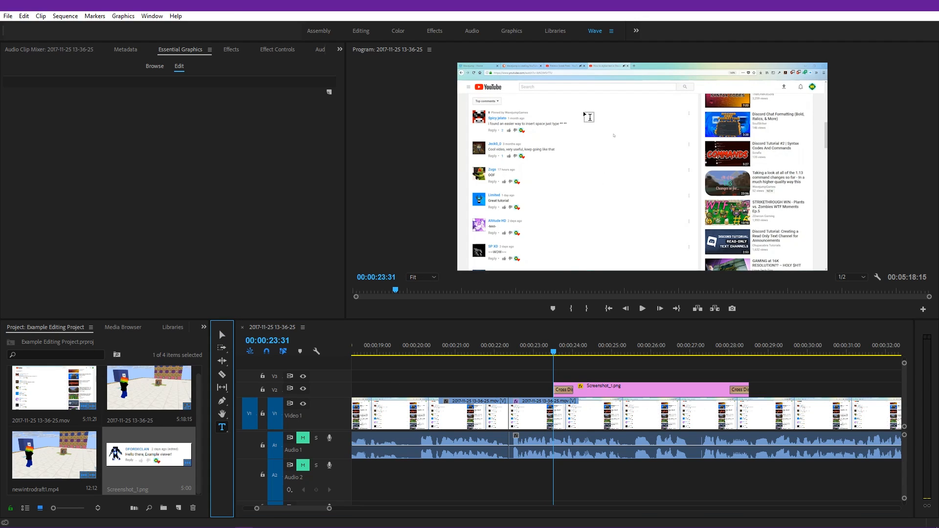
left_click(558, 124)
type("Cimment")
key("BackSpace")
key("BackSpace")
key("BackSpace")
key("BackSpace")
key("BackSpace")
key("BackSpace")
type("omment of the Day")
Center the title text in the frame both ways and raise it to a vertical position of 246.4.
key("ctrl+a")
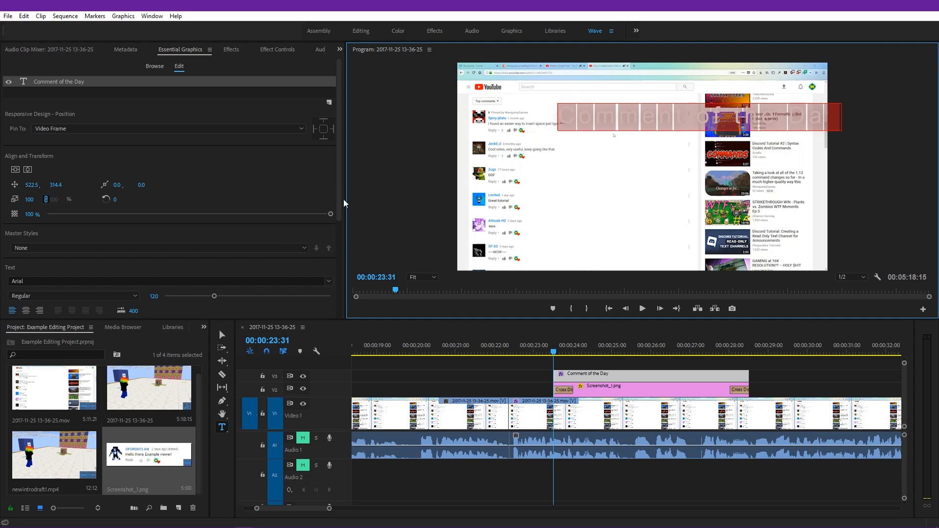
left_click(15, 169)
left_click(28, 169)
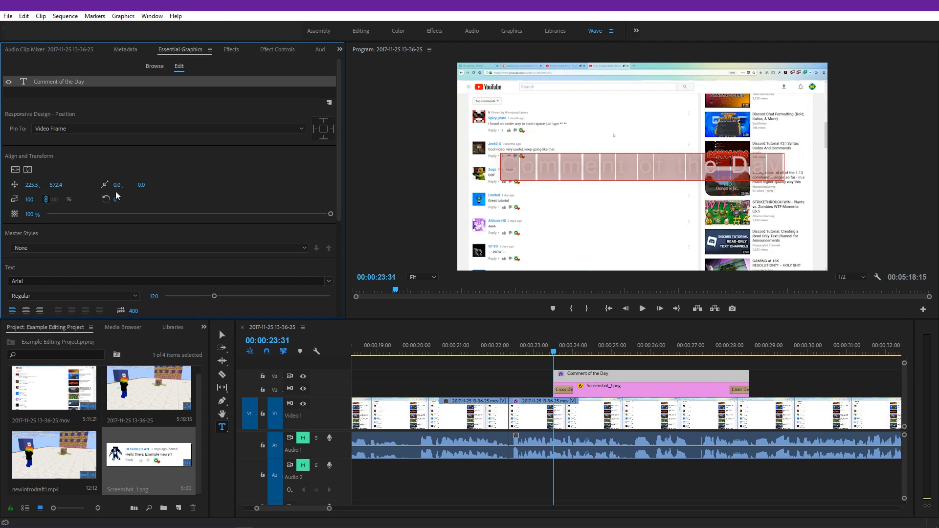
mouse_move(45, 185)
left_mouse_down()
mouse_move(5, 190)
mouse_move(39, 184)
left_mouse_up()
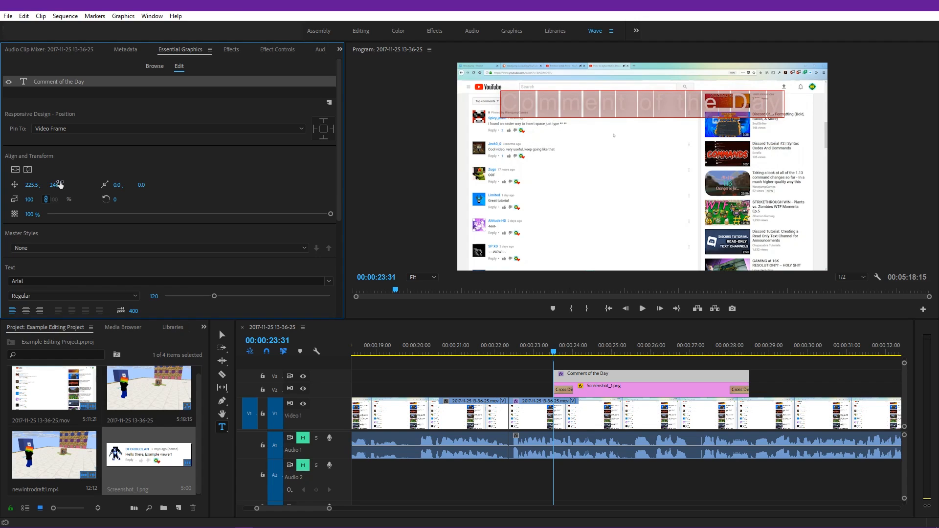
Change the title's font to Impact.
scroll(339, 281, "down", 5)
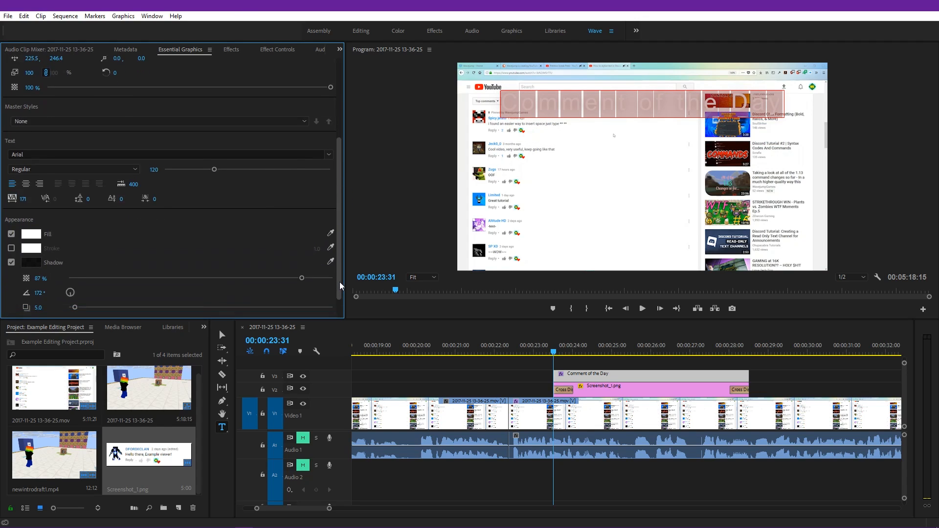
left_click(147, 136)
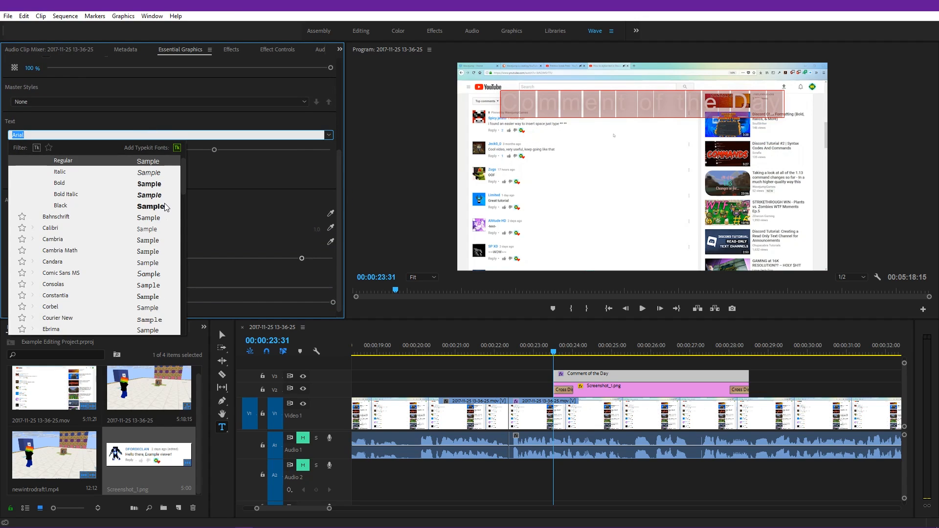
scroll(166, 210, "down", 5)
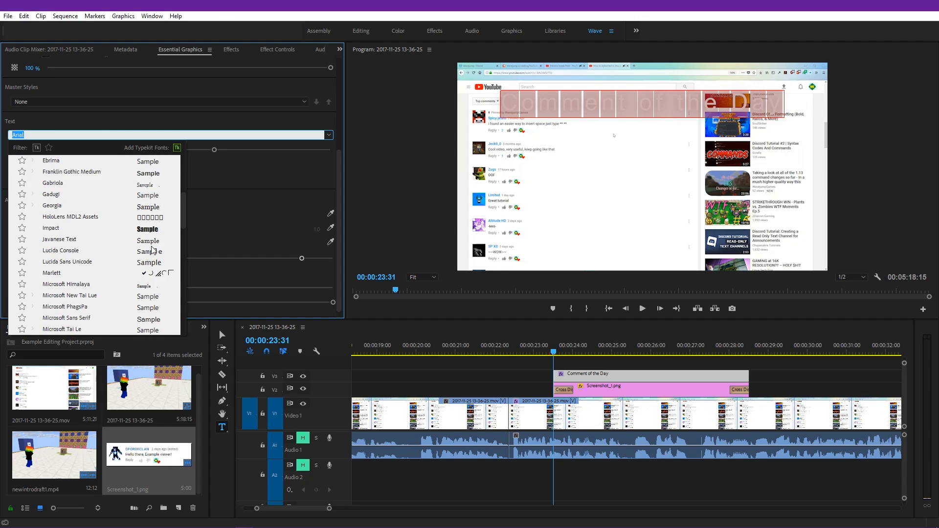
left_click(153, 202)
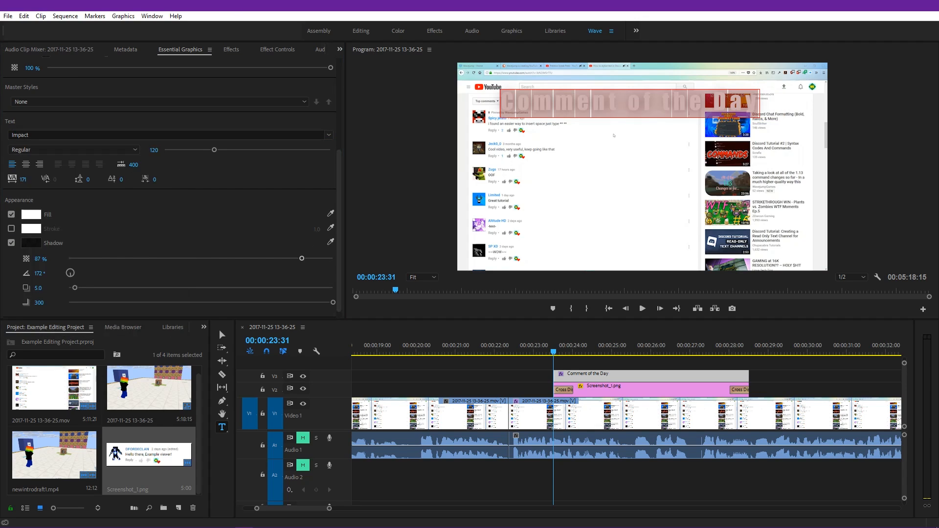
Turn off the title's shadow and set its fill color to black (000000).
left_click(11, 243)
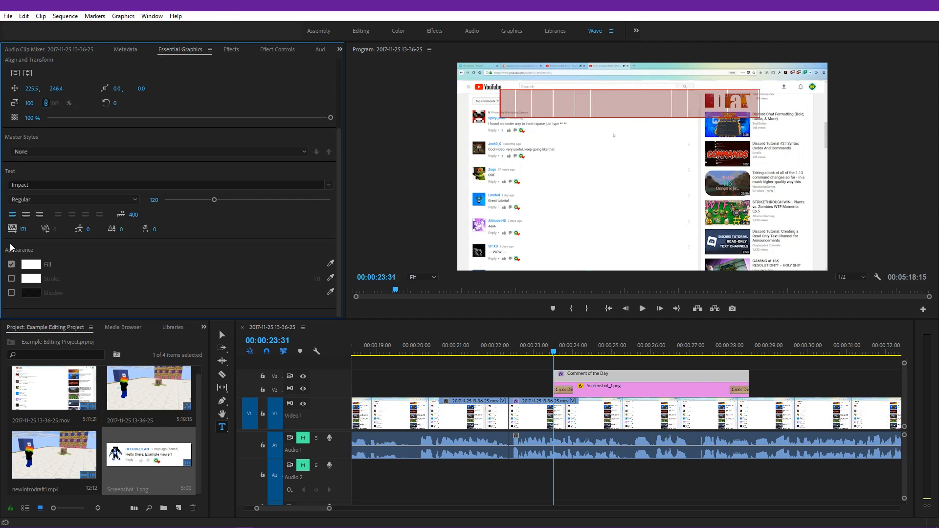
left_click(30, 265)
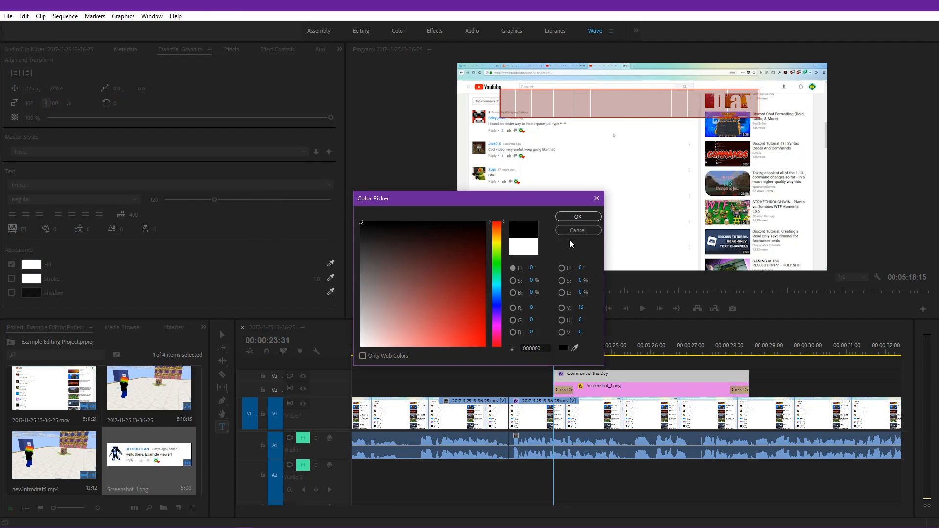
left_click(578, 216)
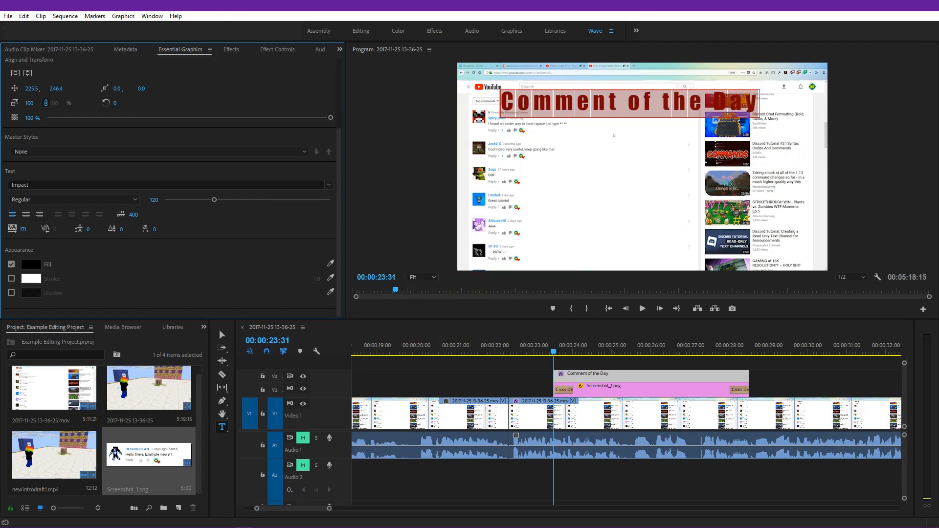
Set the title's tracking to 0 and its font size to 115.
mouse_move(24, 233)
left_mouse_down()
mouse_move(1, 233)
mouse_move(41, 233)
mouse_move(4, 233)
mouse_move(40, 232)
mouse_move(29, 228)
left_mouse_up()
left_click(28, 228)
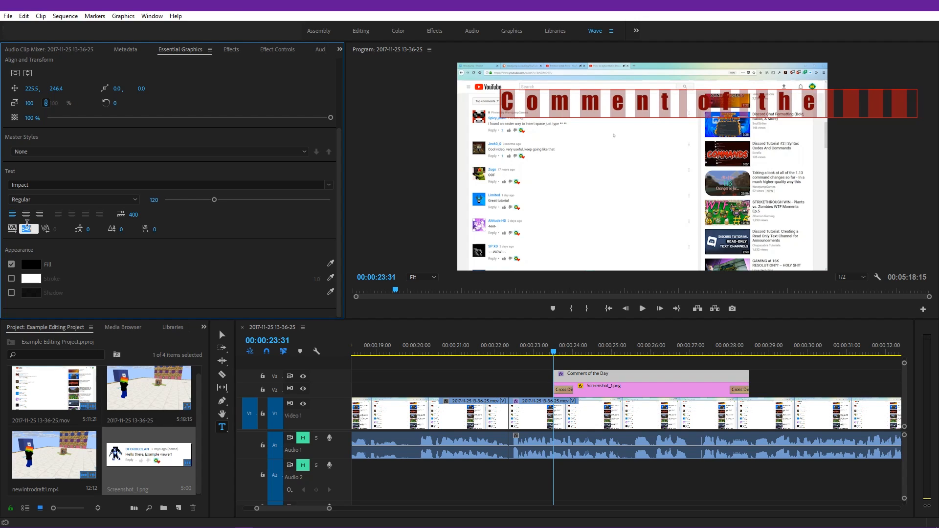
type("0")
key("Return")
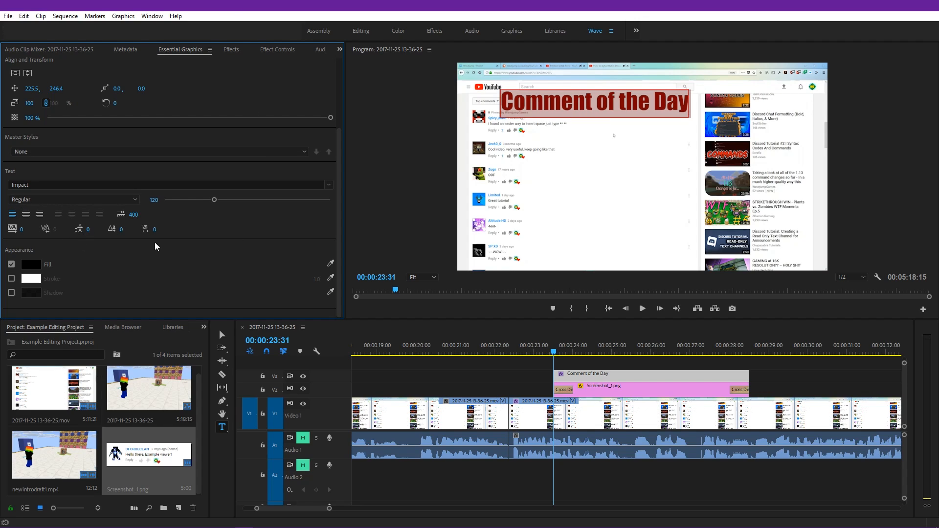
mouse_move(215, 201)
left_mouse_down()
mouse_move(197, 198)
mouse_move(230, 191)
mouse_move(236, 200)
mouse_move(211, 199)
left_mouse_up()
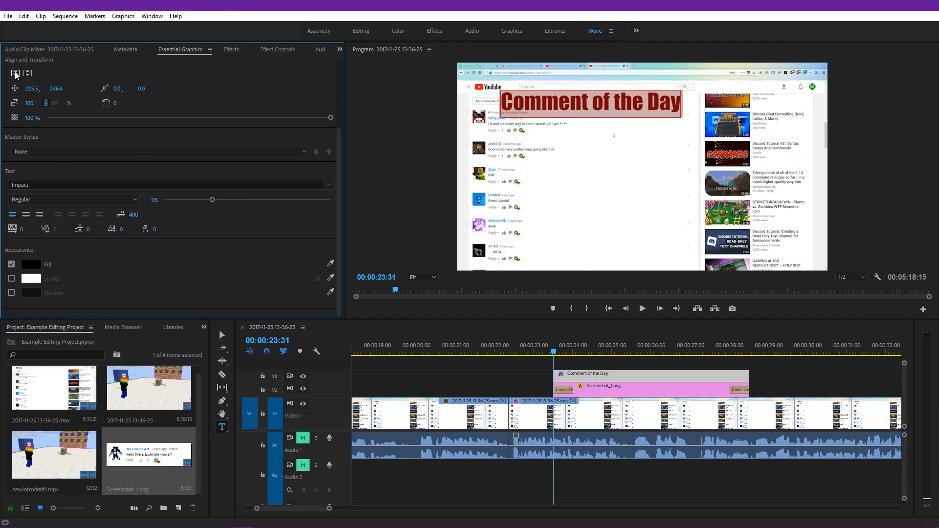
Center the title horizontally in the frame and scrub to 00:00:23:44 to check it over the blurred background.
left_click(28, 74)
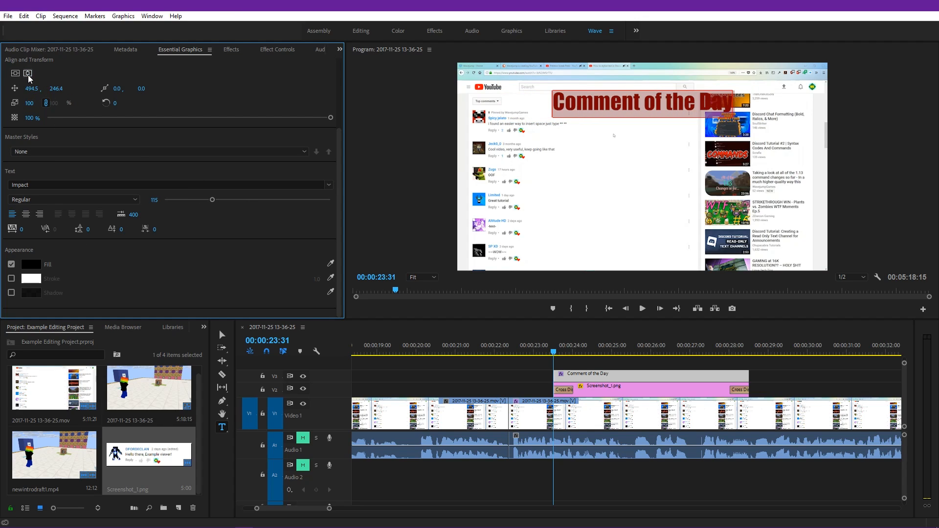
left_click(584, 351)
left_click_drag(585, 351, 563, 348)
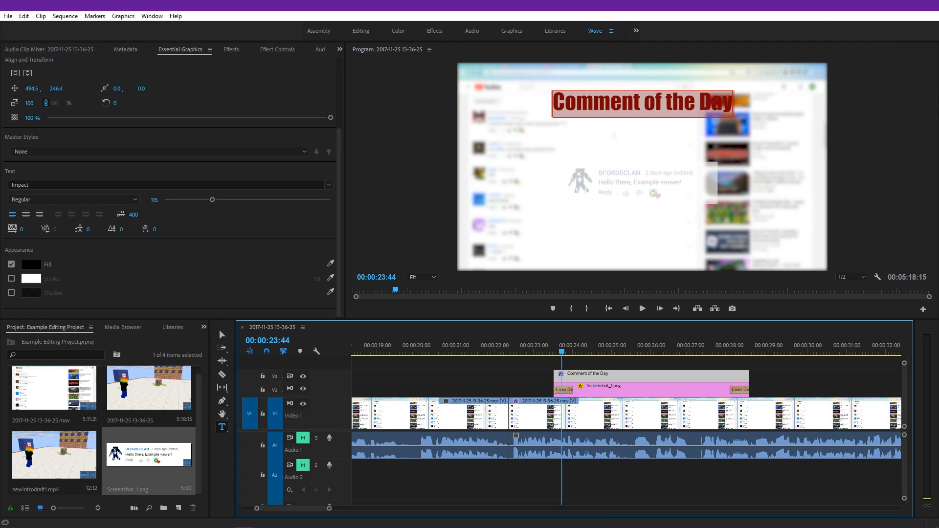
Turn on the title's stroke and shadow, and change the shadow color to near-white.
left_click(11, 279)
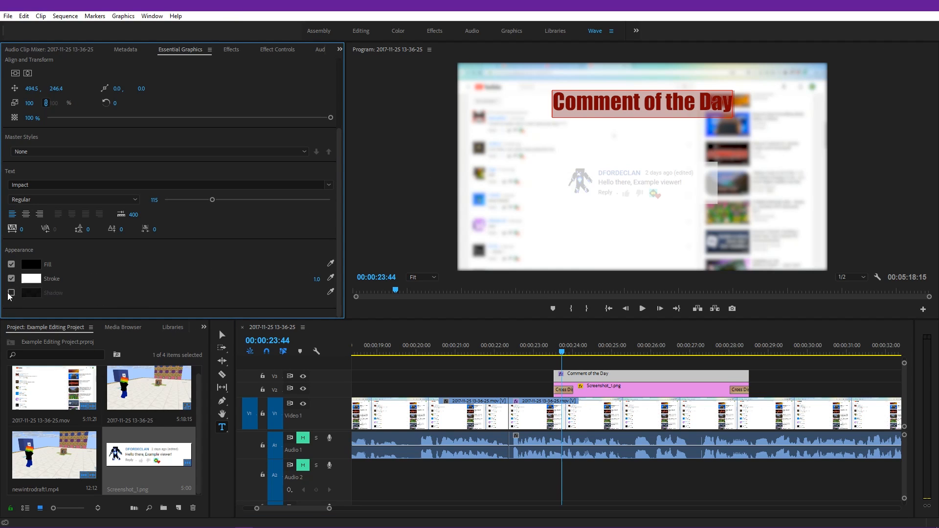
left_click(11, 292)
left_click(31, 292)
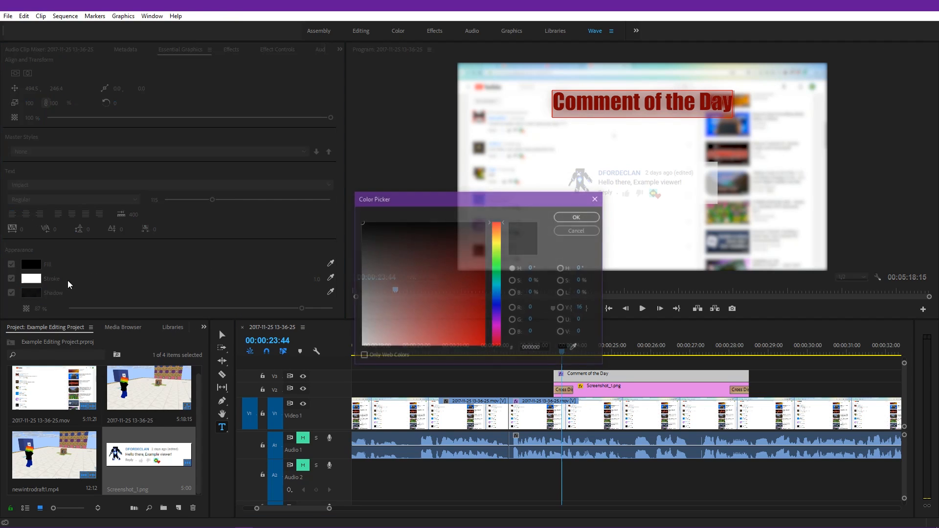
left_click(577, 216)
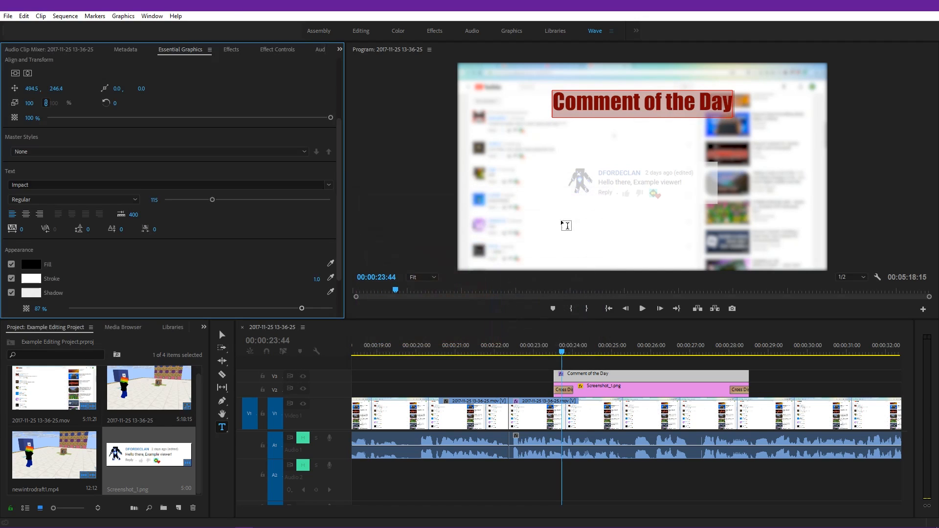
left_click(10, 278)
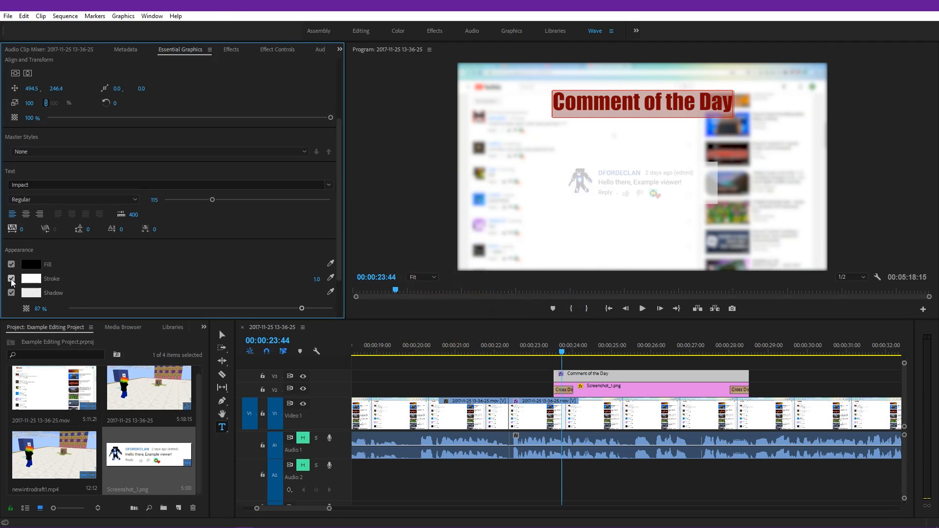
Deselect the title text and scrub to 00:00:26:29 to preview it above the screenshot.
left_click(519, 374)
left_click_drag(563, 345, 671, 357)
left_click(629, 376)
Apply the Roughen Edges effect from the Stylize video effects to the Screenshot_1.png clip on V2.
left_click(627, 391)
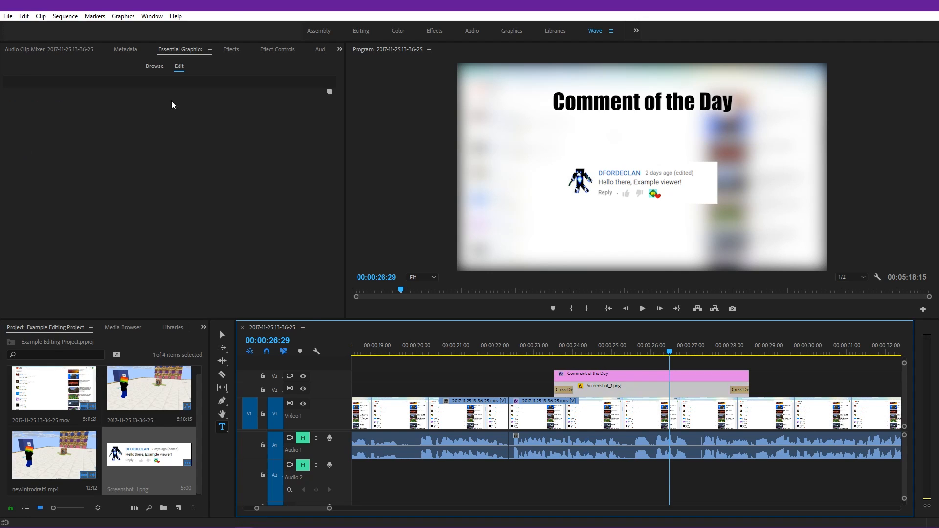
left_click(231, 49)
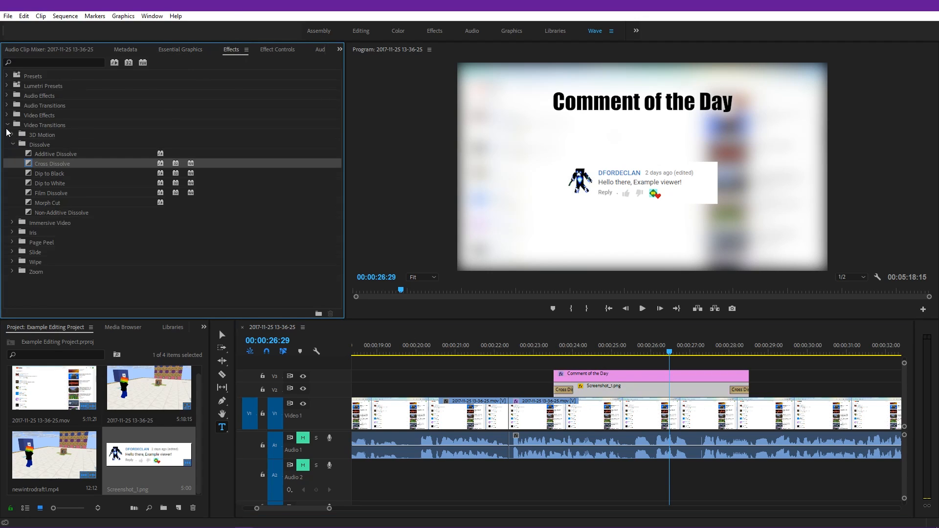
left_click(8, 125)
left_click(7, 116)
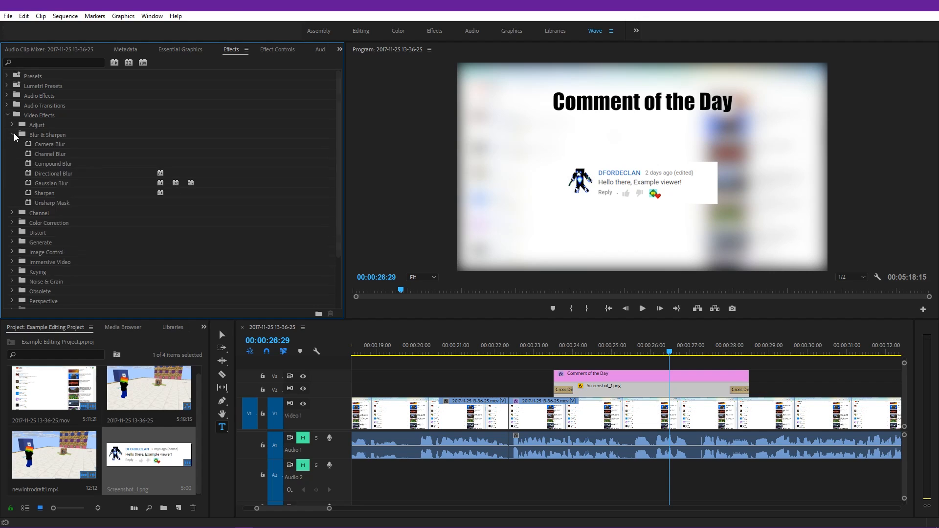
left_click(12, 135)
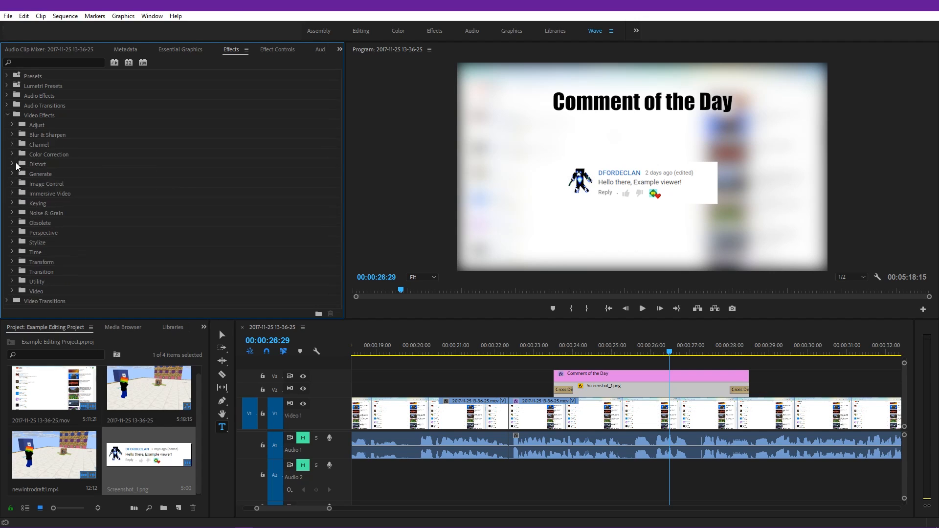
left_click(12, 242)
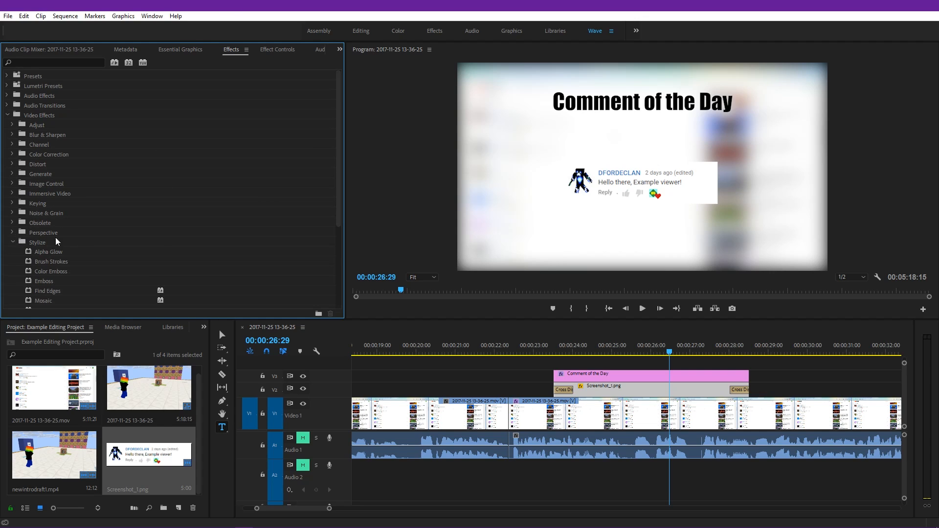
scroll(73, 245, "down", 4)
left_click_drag(65, 223, 610, 391)
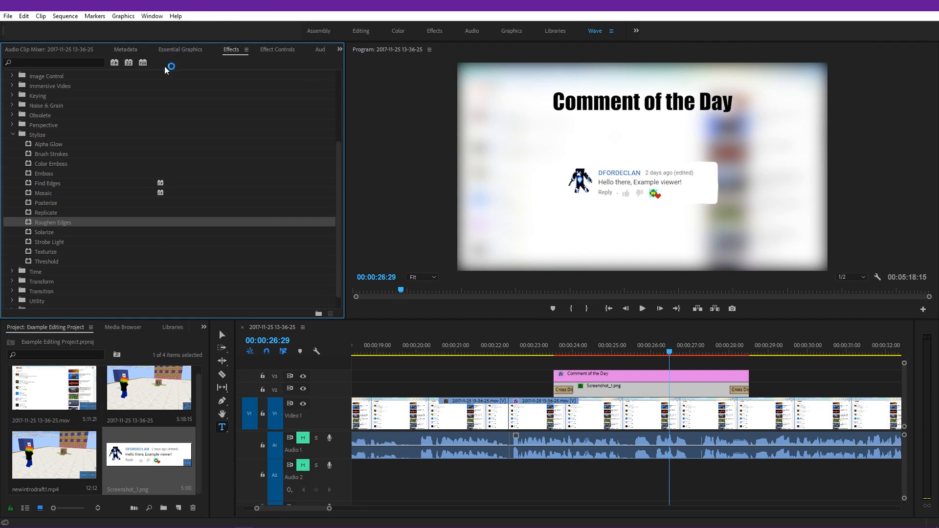
Apply the Drop Shadow effect from the Perspective video effects to the Screenshot_1.png clip.
scroll(136, 216, "down", 1)
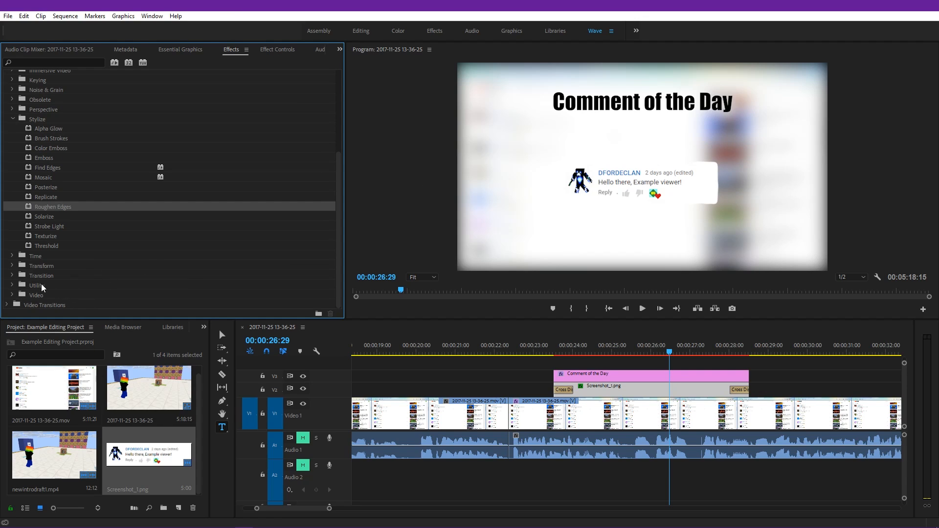
left_click(12, 119)
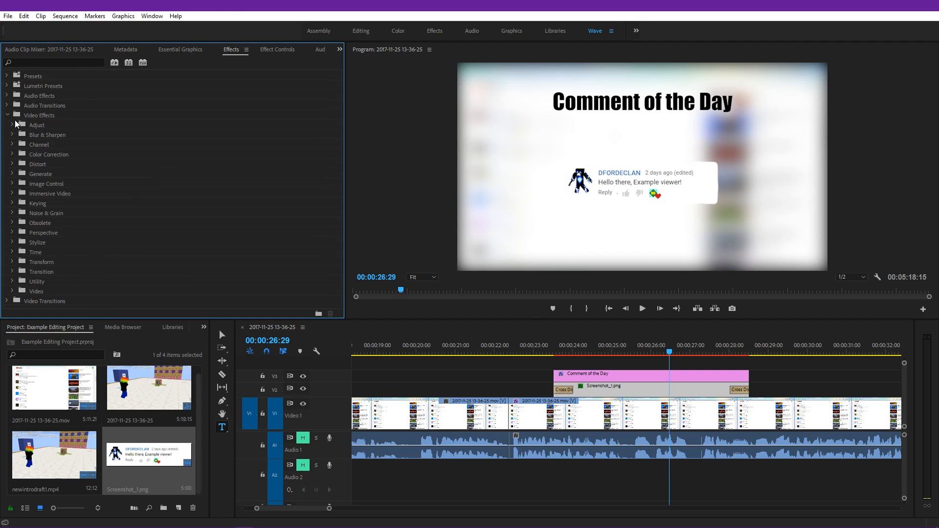
left_click(17, 232)
left_click(50, 242)
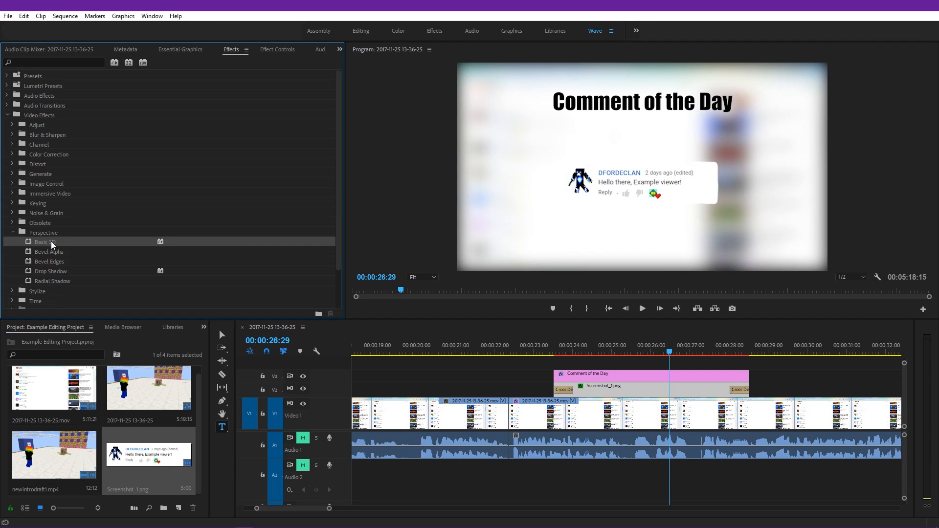
left_click_drag(72, 273, 668, 392)
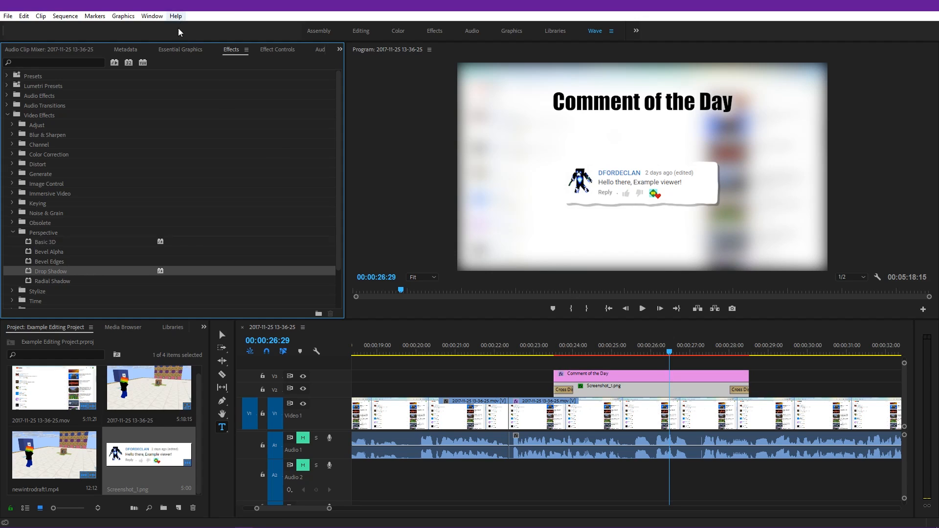
Set the screenshot's Drop Shadow opacity to 73% and its direction to 0°.
left_click(193, 52)
left_click(264, 49)
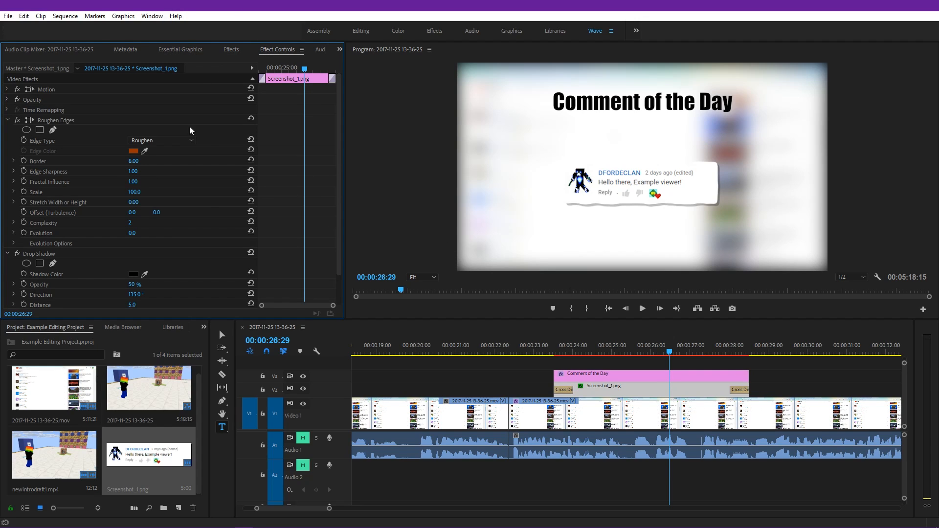
scroll(223, 196, "down", 1)
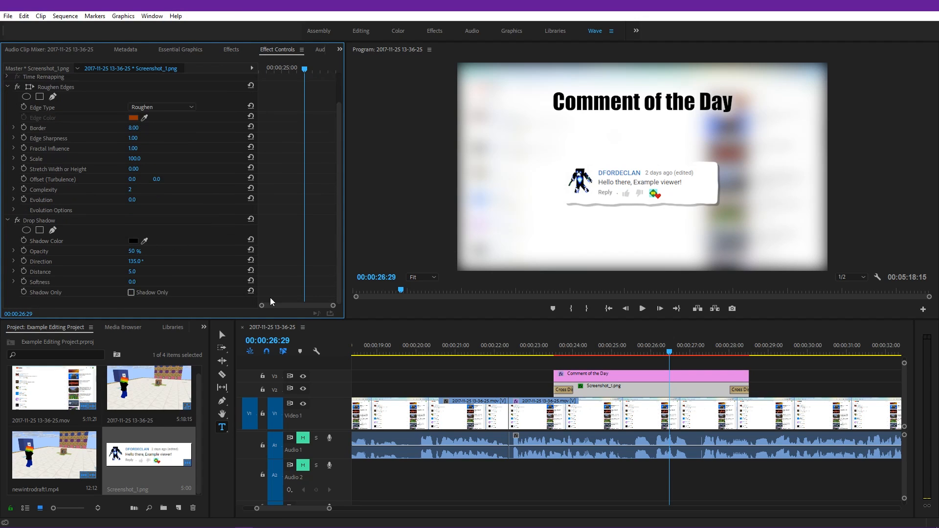
mouse_move(131, 251)
left_mouse_down()
mouse_move(142, 252)
mouse_move(136, 261)
mouse_move(167, 261)
mouse_move(88, 261)
mouse_move(186, 261)
mouse_move(142, 262)
left_mouse_up()
left_click(143, 262)
type("0")
key("Tab")
type("56")
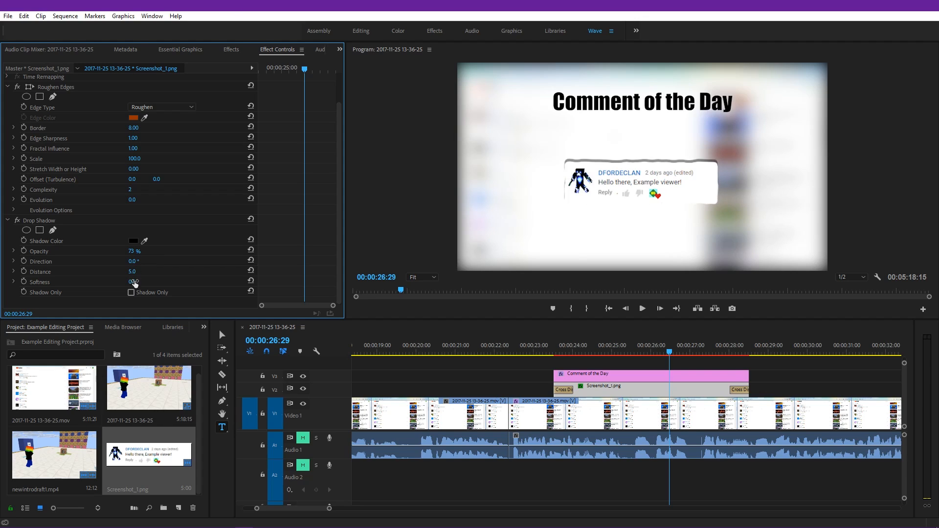
key("Return")
Set the screenshot's Drop Shadow distance to 0, softness to 317 and opacity to 100%.
left_click_drag(169, 272, 150, 282)
left_click(133, 282)
type("275")
key("Return")
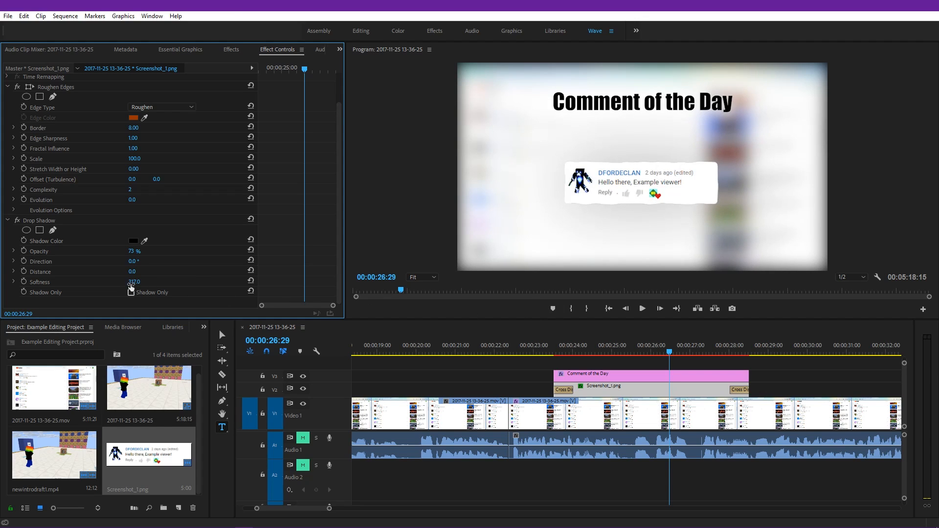
mouse_move(139, 251)
left_mouse_down()
mouse_move(151, 251)
mouse_move(141, 251)
left_mouse_up()
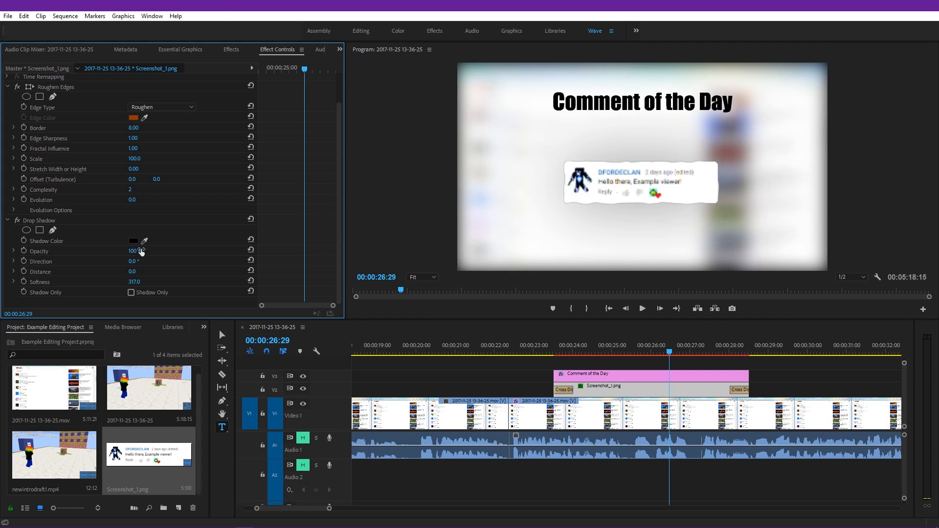
Play the Comment of the Day section full-screen from 00:00:23:26 to check the title, screenshot and background blur.
left_click(550, 345)
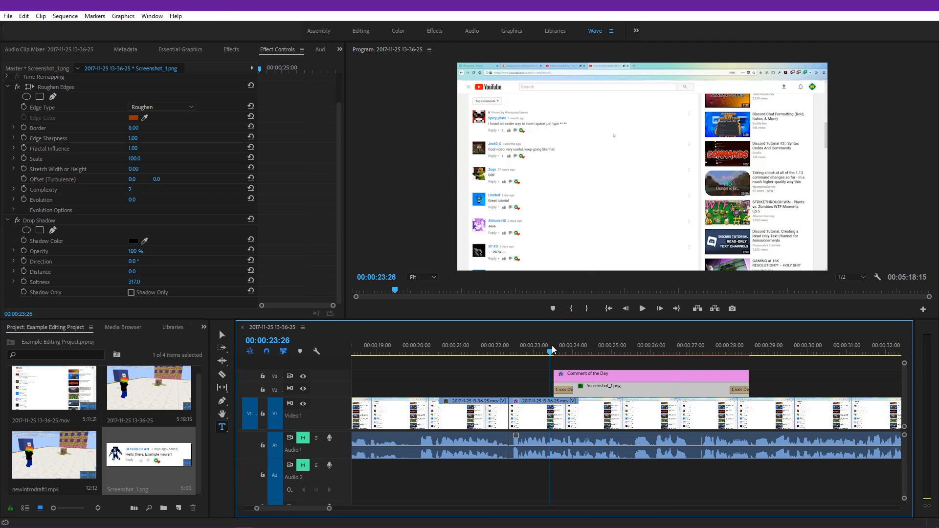
left_click(578, 197)
left_click(575, 195)
key("ctrl+z")
key("ctrl+z")
key("ctrl+z")
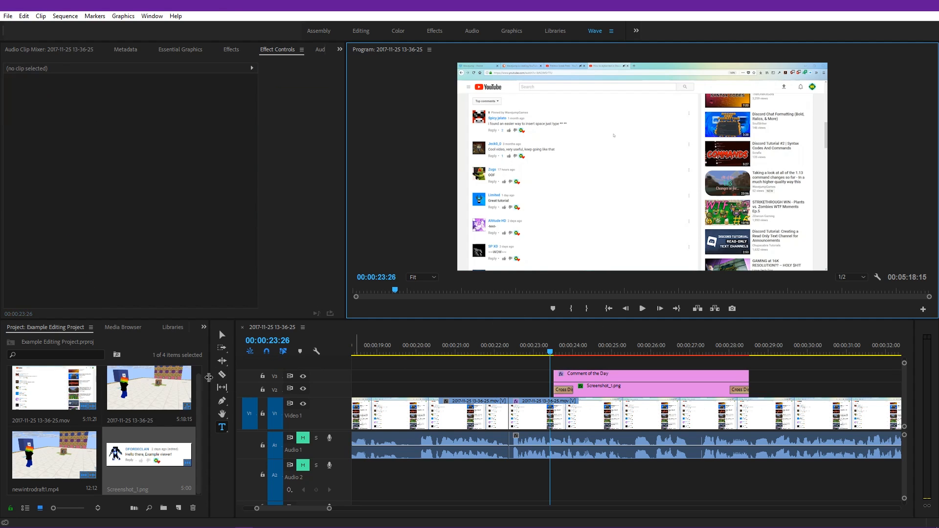
key("grave")
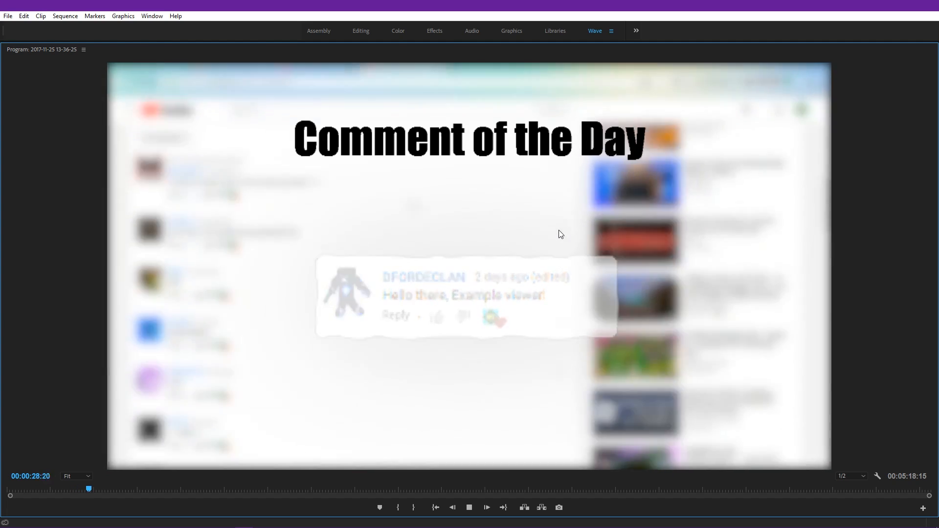
key("grave")
Compare the Comment of the Day title on V3 with the Cross Dissolve at the start of the Screenshot_1.png clip.
left_click(615, 343)
left_click_drag(612, 342, 577, 343)
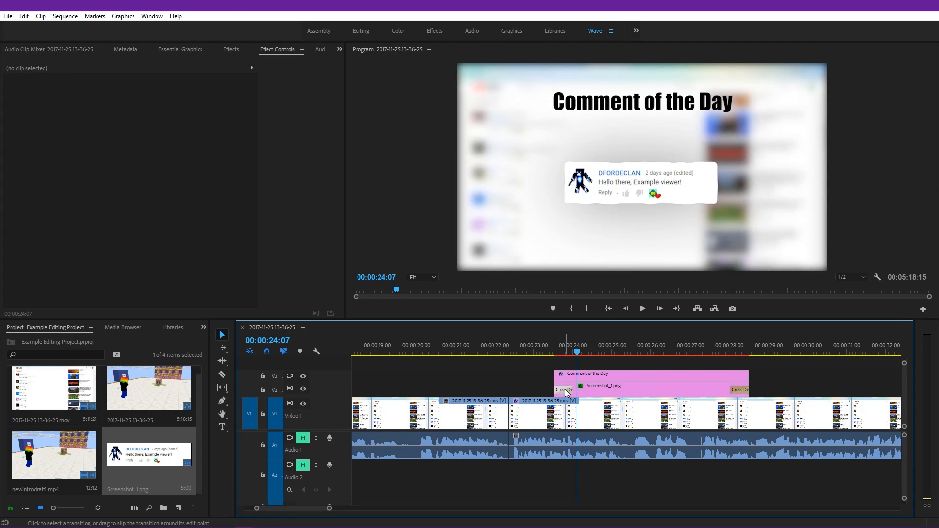
left_click(565, 390)
left_click(569, 344)
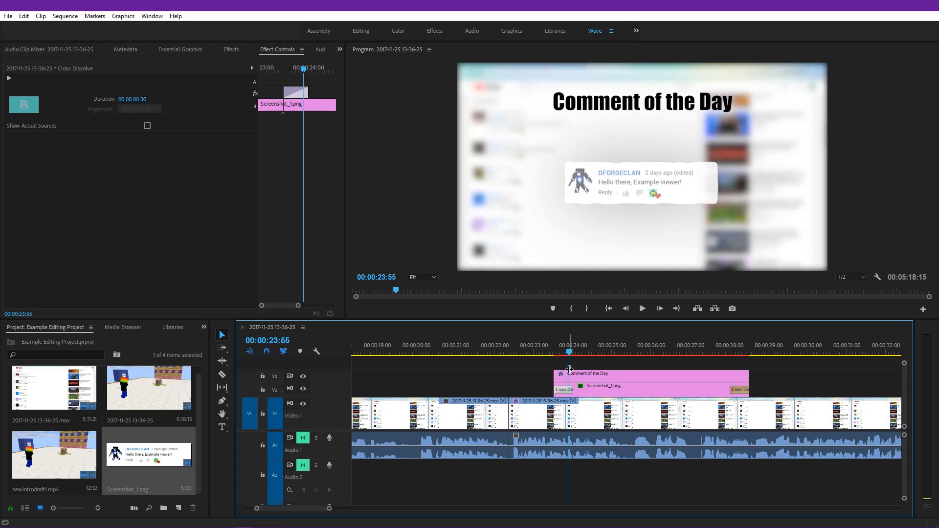
left_click(569, 372)
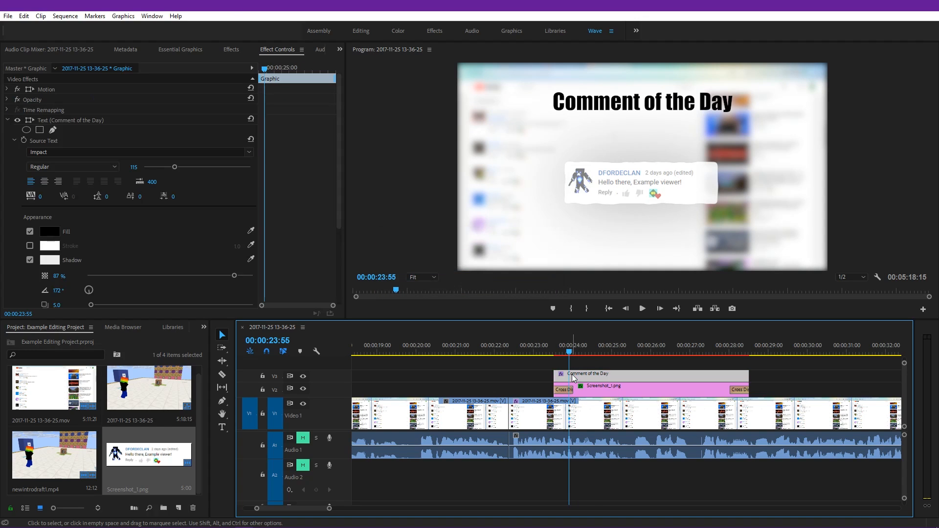
right_click(563, 389)
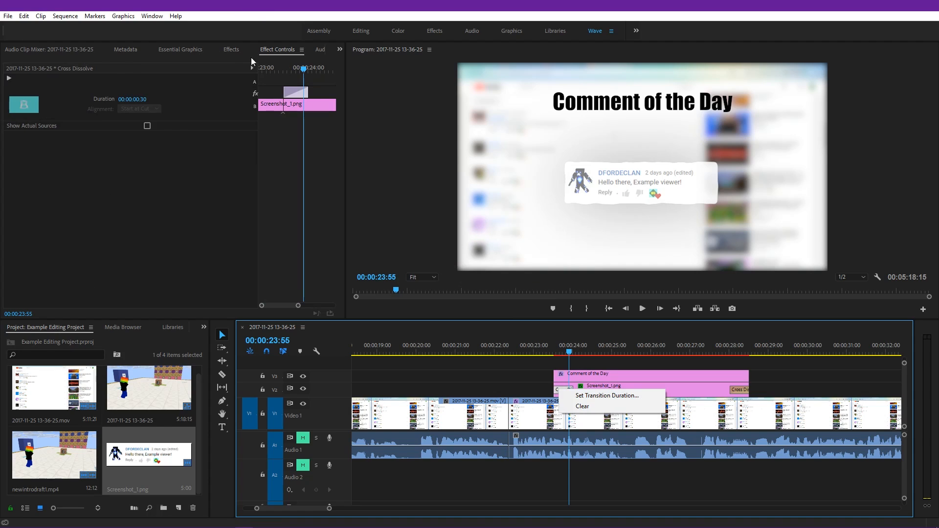
Apply the Cross Dissolve video transition to the start and the end of the Comment of the Day title on V3.
left_click(231, 49)
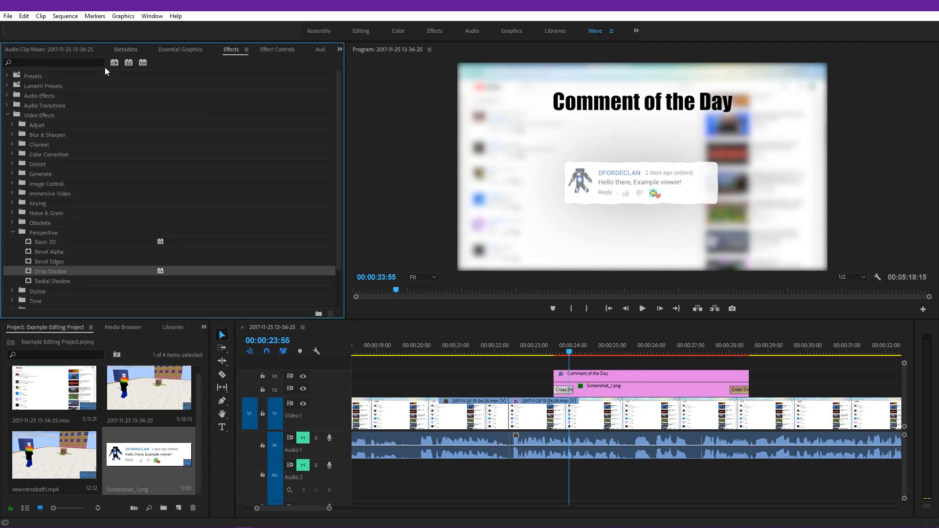
left_click(8, 115)
left_click(7, 125)
left_click_drag(31, 163, 564, 378)
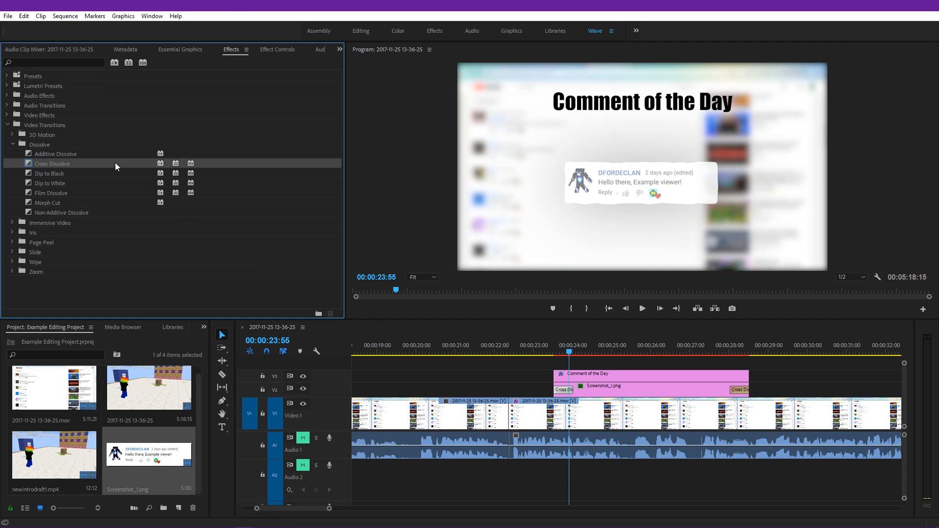
left_click_drag(116, 166, 562, 379)
left_click_drag(152, 166, 747, 378)
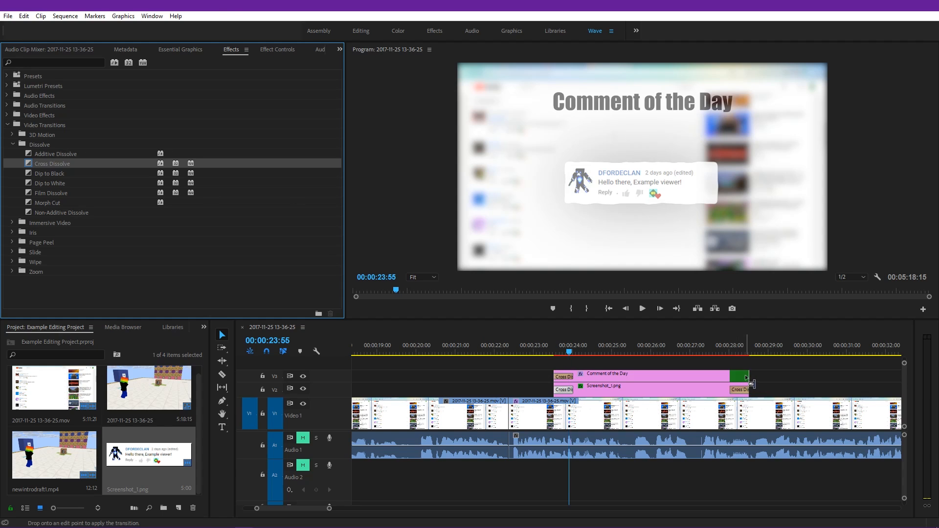
left_click_drag(563, 348, 755, 359)
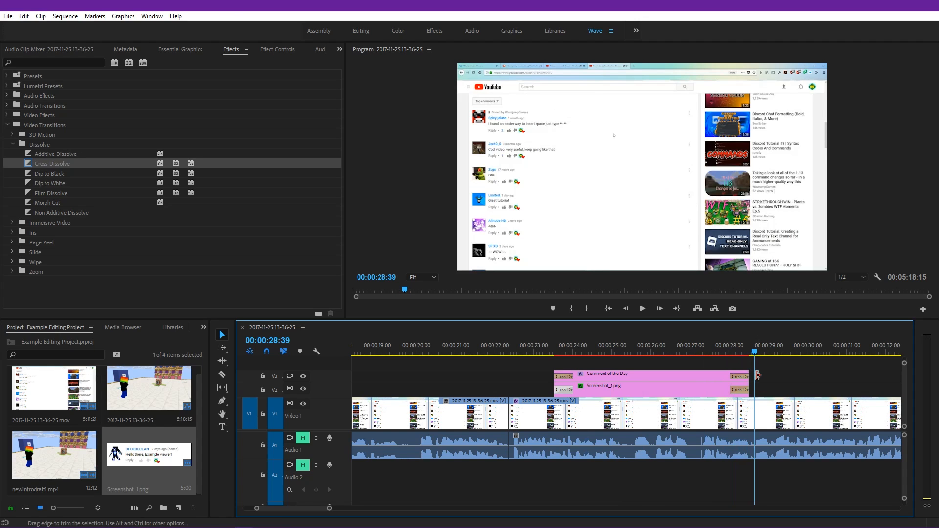
key("minus")
key("minus")
key("minus")
key("minus")
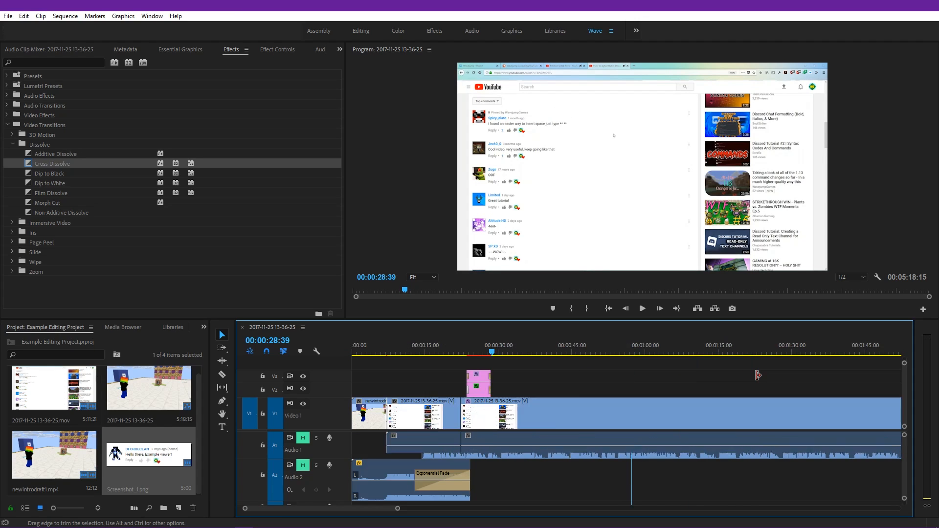
key("minus")
key("equal")
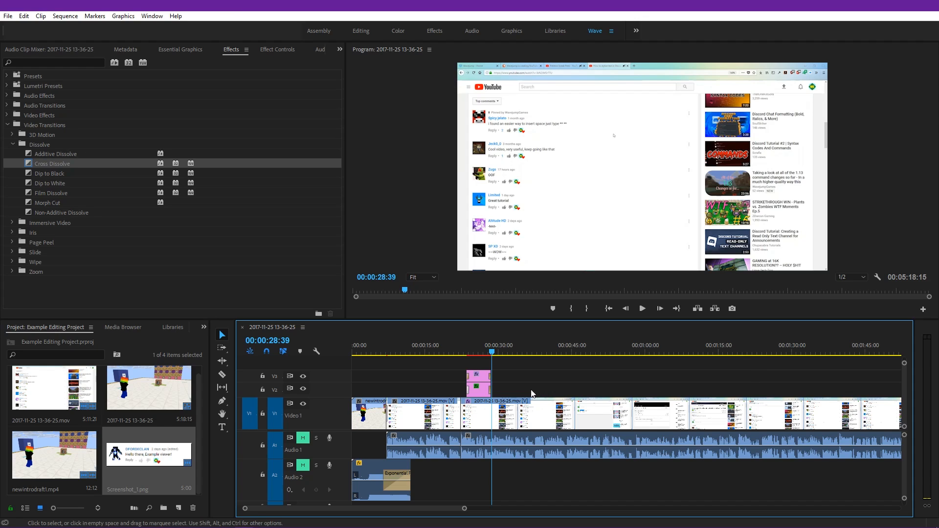
right_click(503, 443)
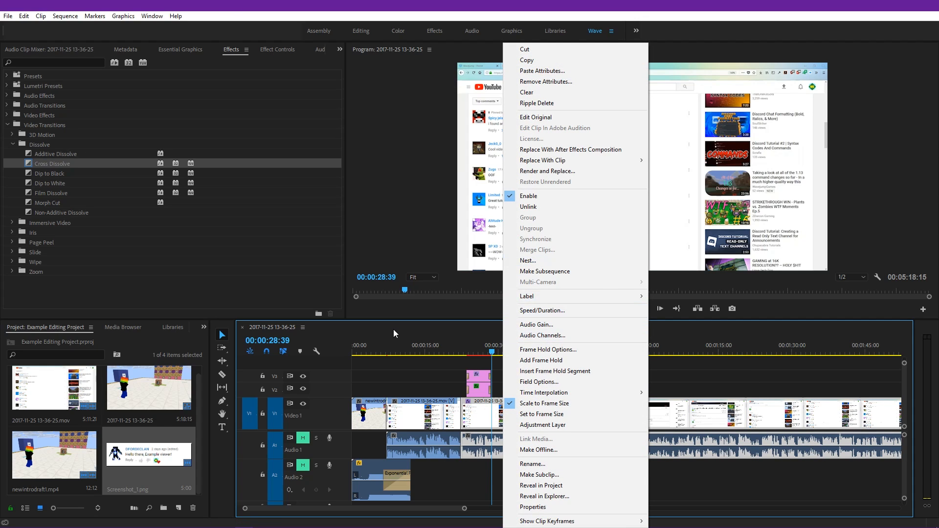
left_click(449, 359)
left_click(450, 361)
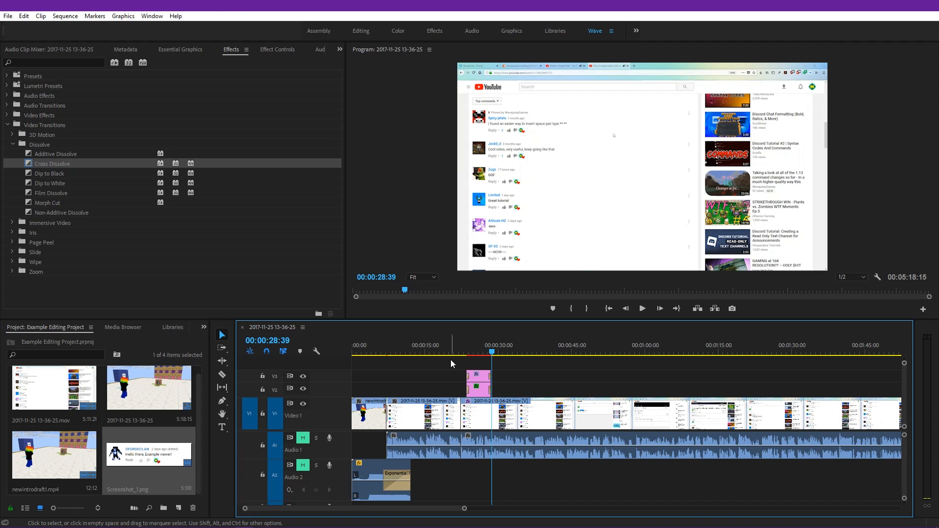
Split the main recording on V1 with the Razor tool at 00:00:58:36.
left_click_drag(470, 355, 640, 405)
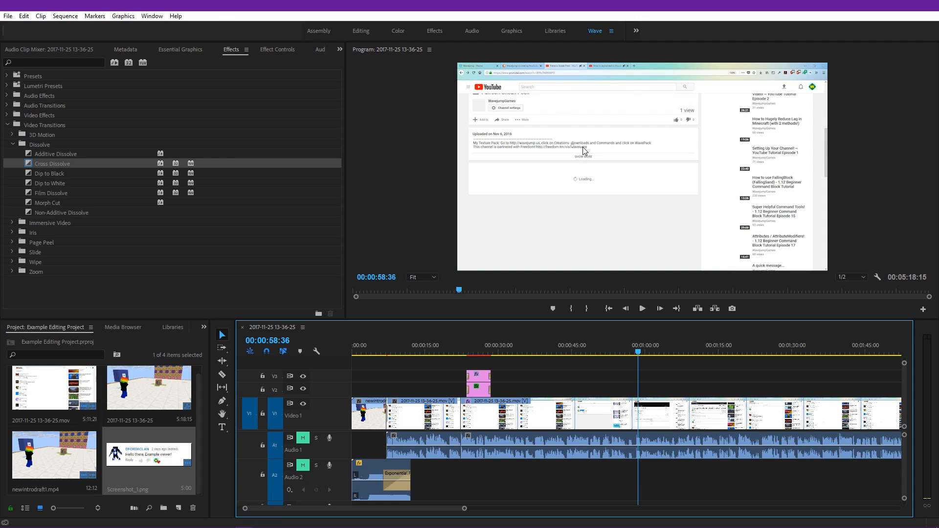
left_click(8, 125)
left_click(7, 115)
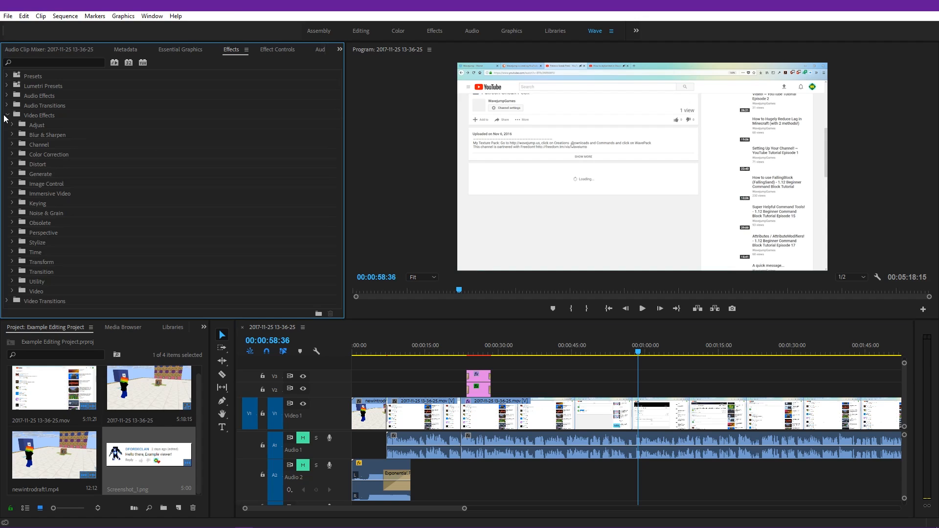
left_click(221, 374)
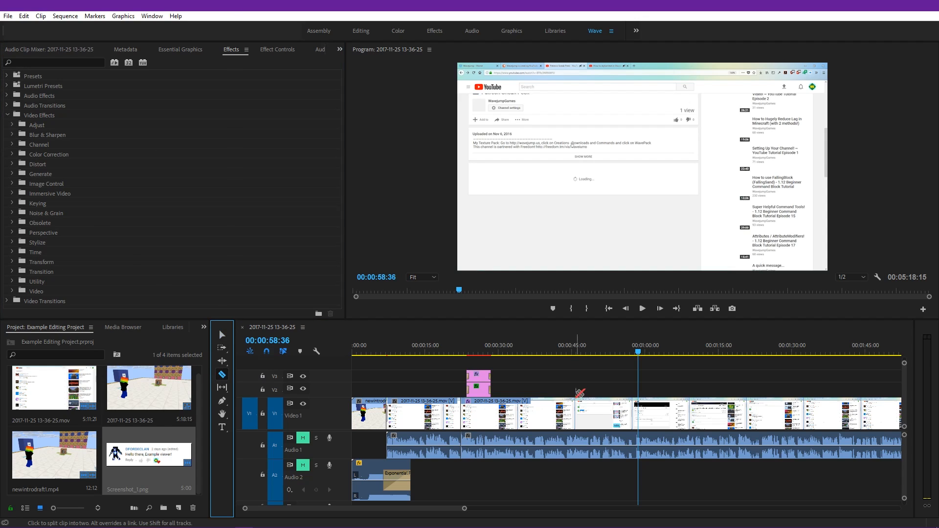
left_click(639, 424)
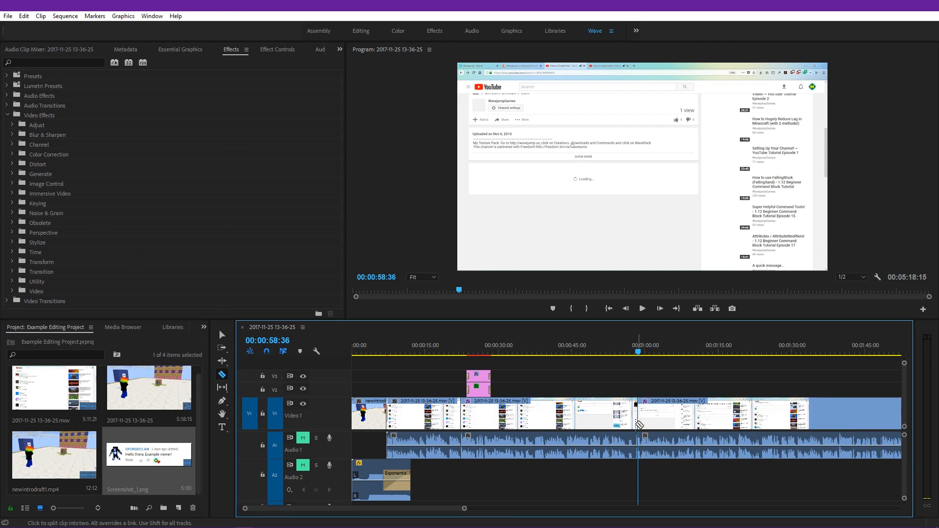
Remove the existing Gaussian Blur effect from the recording clip after the 00:00:58:36 cut.
left_click(221, 335)
left_click(676, 348)
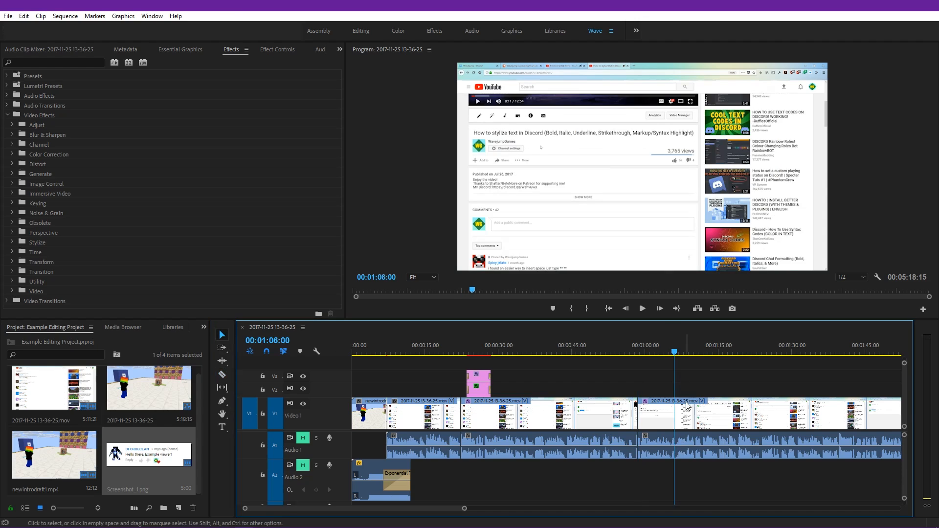
left_click(277, 50)
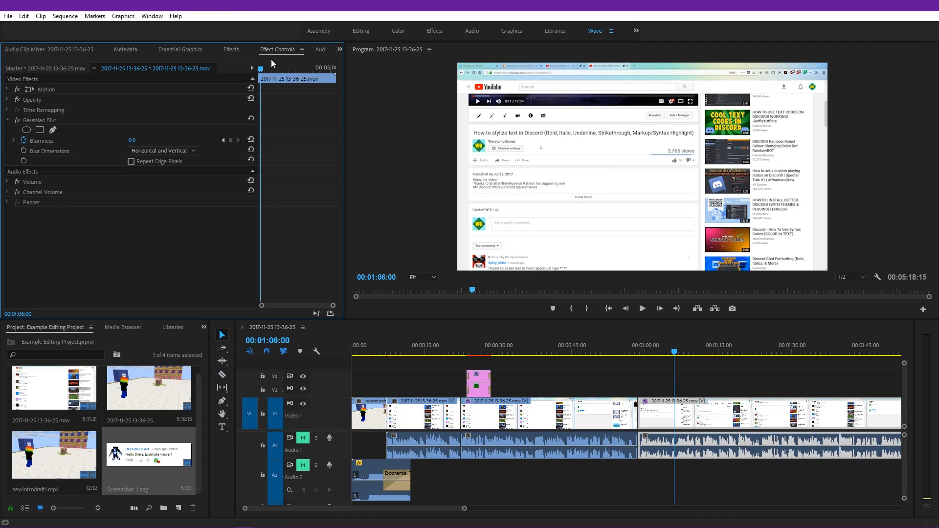
left_click(43, 120)
key("Delete")
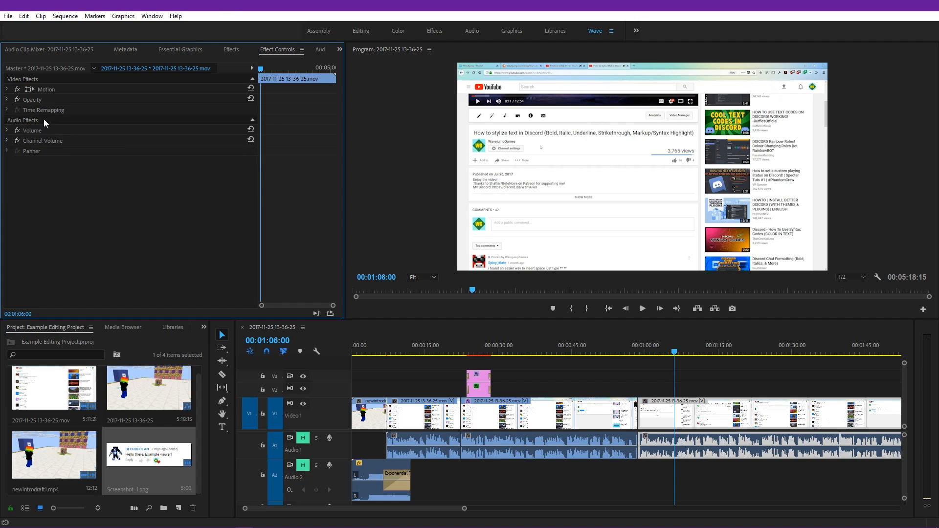
Apply a new Gaussian Blur from the Blur & Sharpen video effects to the clip after the cut and show its settings.
left_click(232, 50)
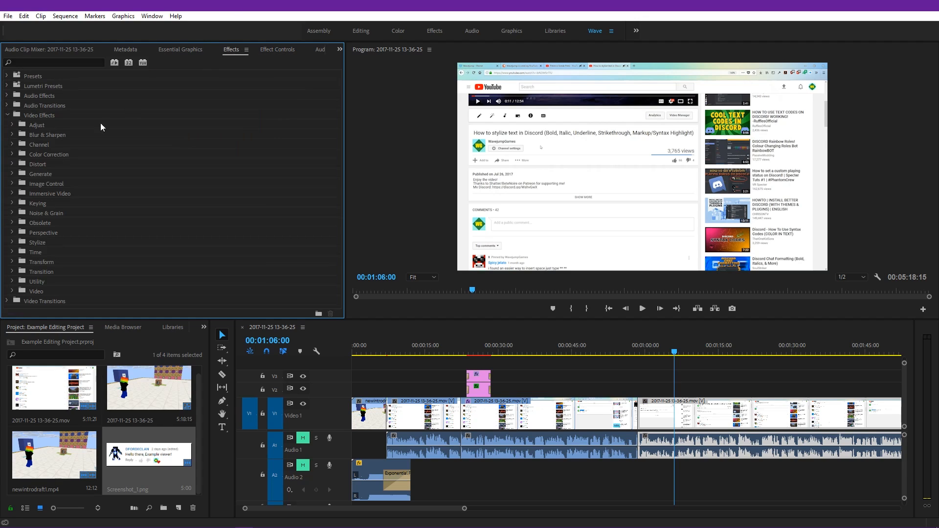
left_click(13, 135)
left_click_drag(54, 185, 686, 414)
left_click(288, 50)
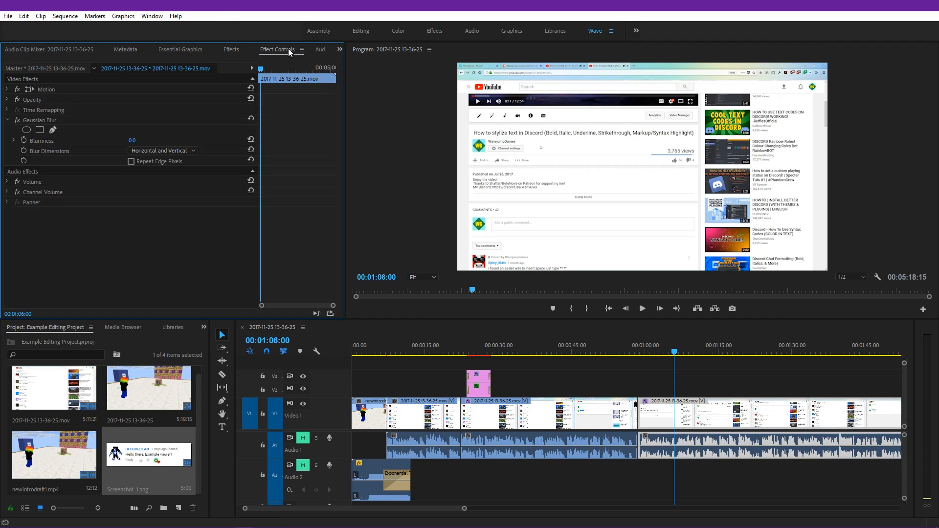
Add a rectangular mask to the Gaussian Blur at 00:00:58:42 and move it over the start of the browser's address bar.
left_click(638, 350)
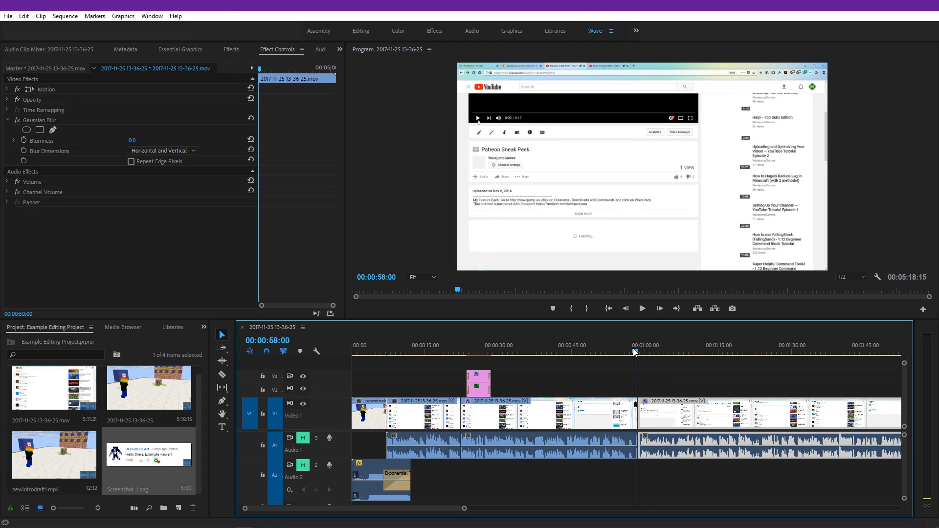
left_click_drag(637, 347, 637, 373)
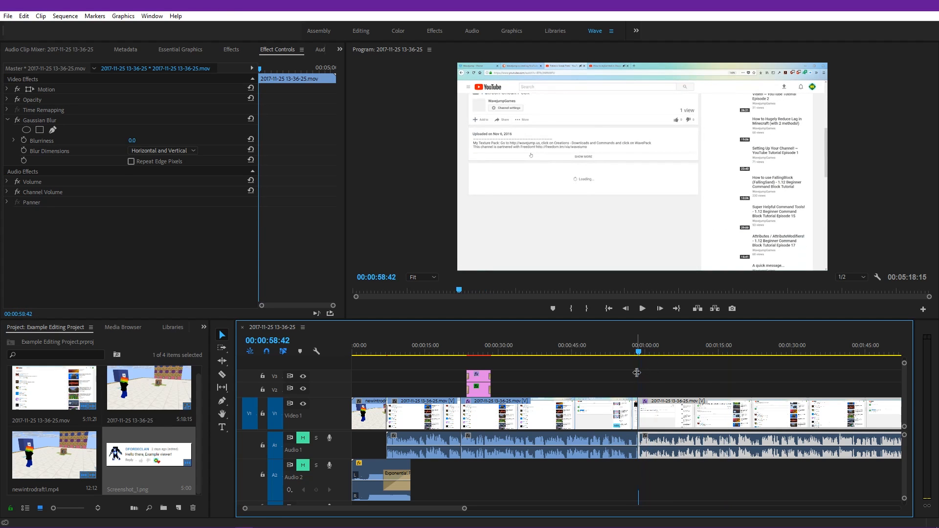
left_click(41, 130)
left_click_drag(623, 174, 512, 101)
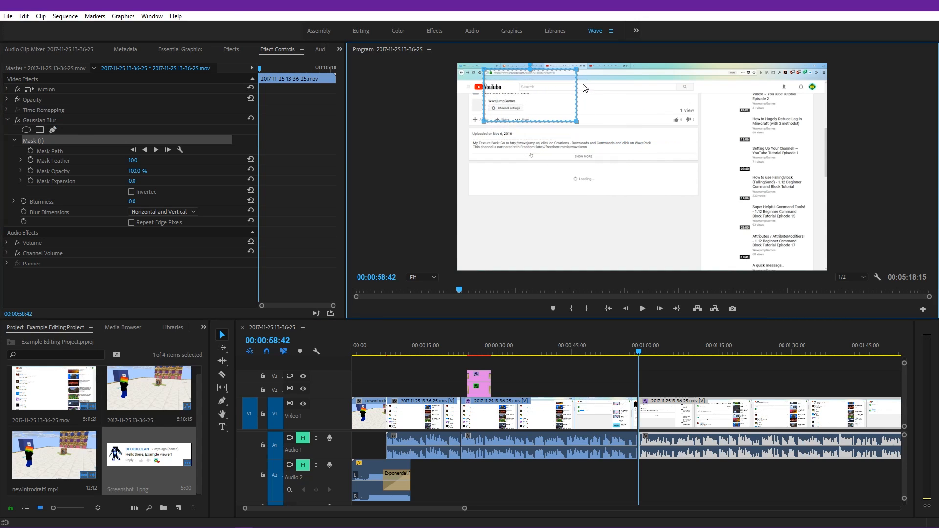
Reshape the blur mask in the enlarged preview into a thin strip covering the browser's address bar.
key("grave")
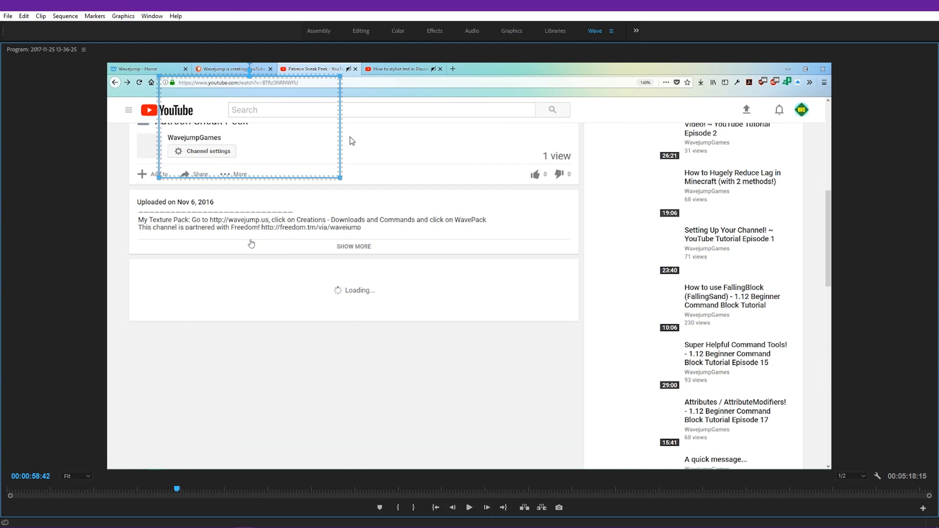
left_click_drag(341, 180, 657, 87)
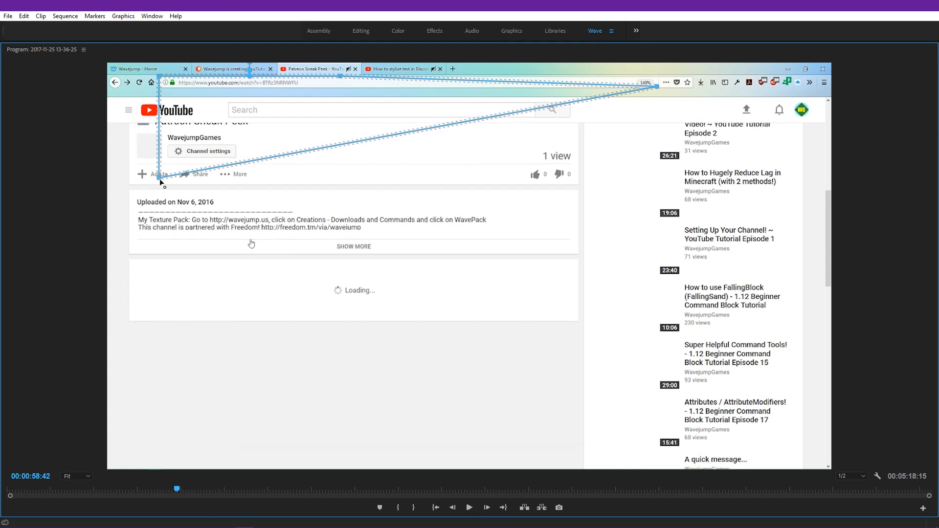
left_click_drag(159, 178, 157, 87)
left_click_drag(342, 78, 658, 75)
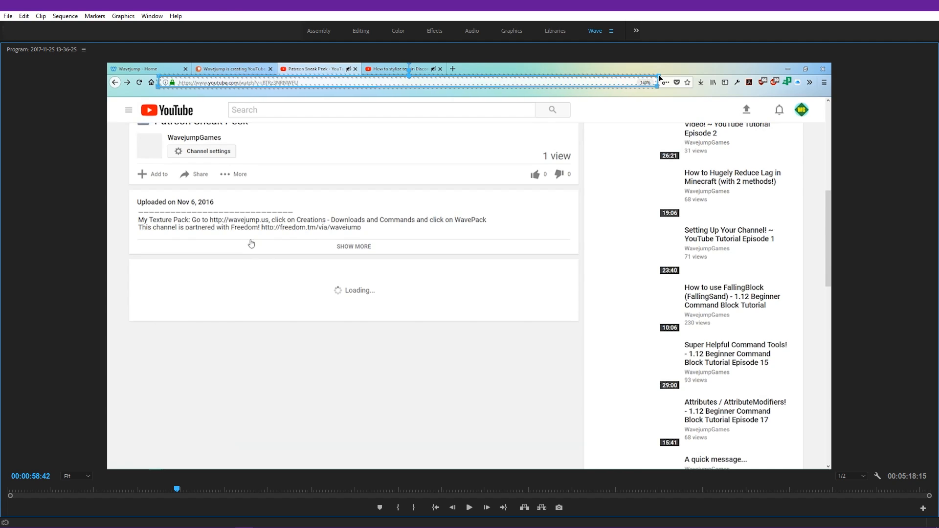
key("grave")
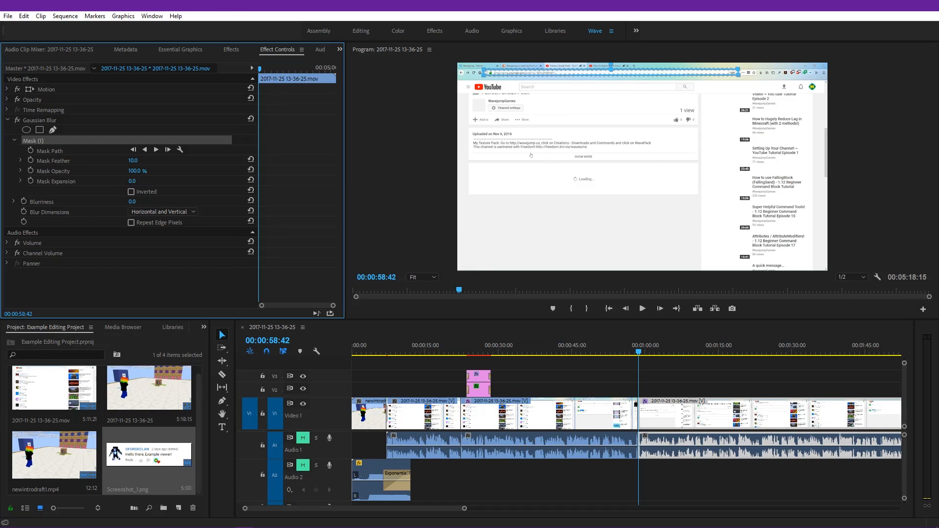
Set the Gaussian Blur's Blurriness to 72, its Mask Feather to 21 and its Mask Expansion to 7.
left_click(620, 374)
left_click_drag(620, 354, 650, 356)
left_click(658, 411)
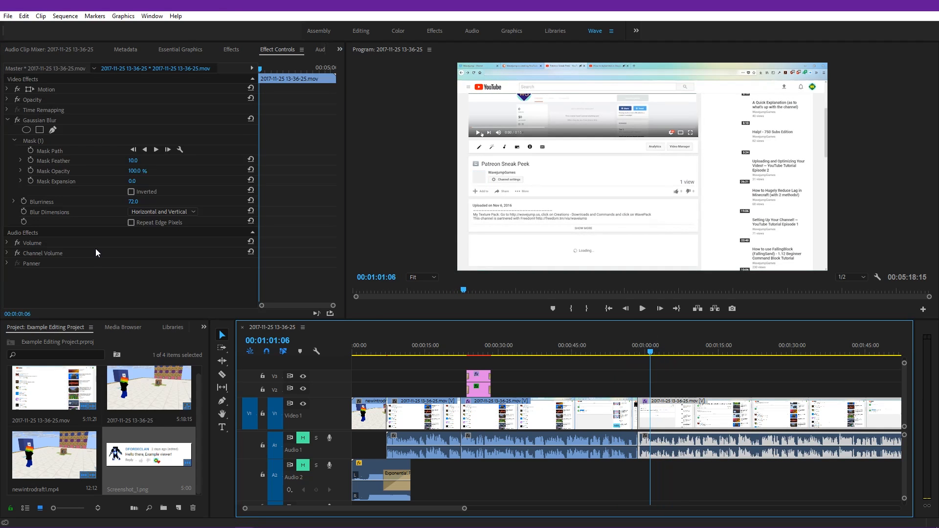
left_click_drag(133, 181, 140, 161)
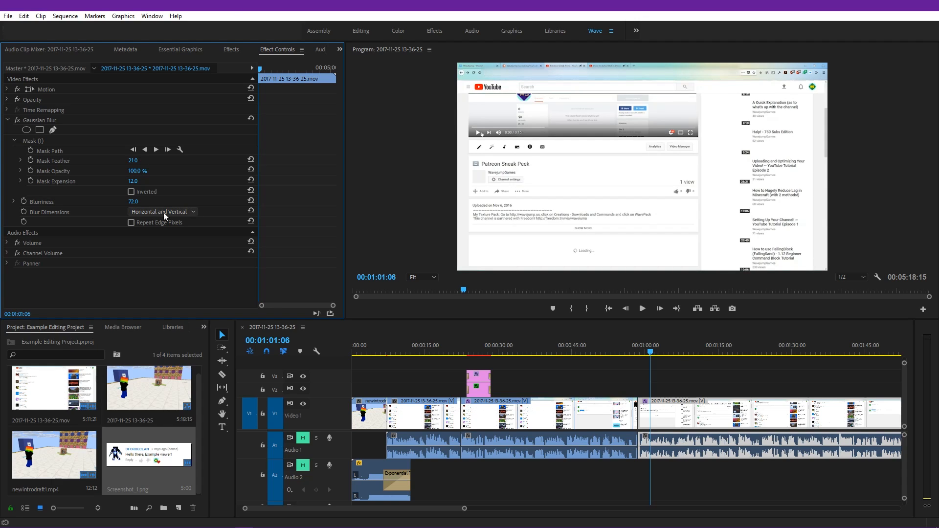
left_click(148, 211)
left_click(148, 211)
left_click_drag(130, 182, 136, 182)
Scrub through the clip up to 00:01:32:36 to check the blurred address bar.
left_click(643, 349)
left_click_drag(644, 349, 774, 355)
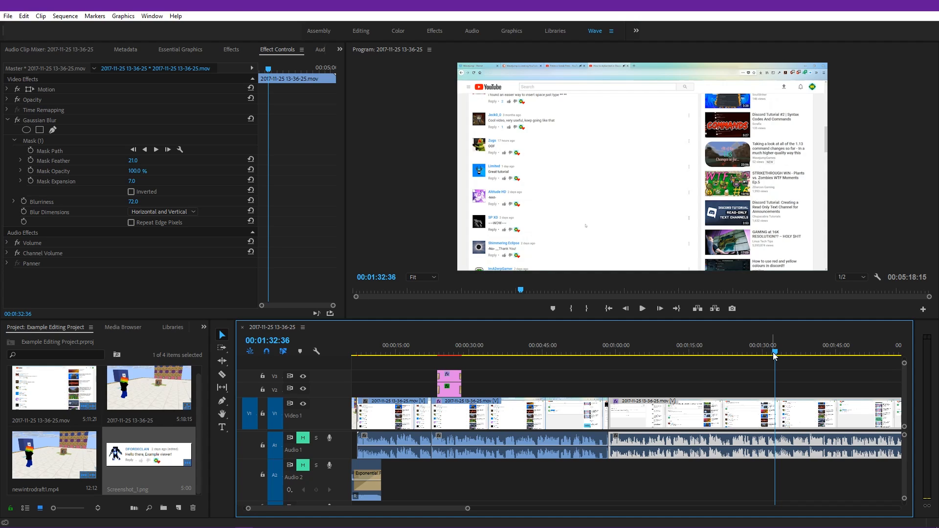
mouse_move(437, 527)
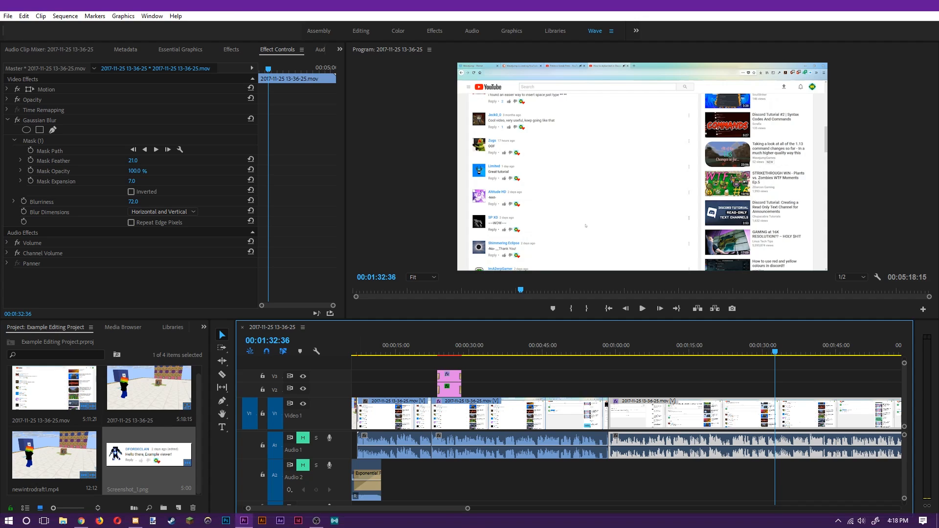